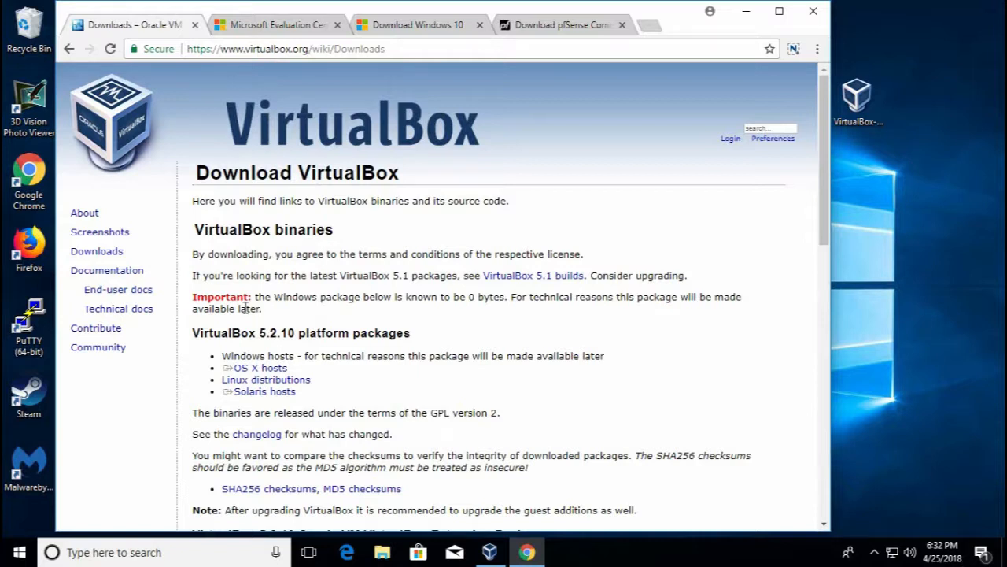
Open File Explorer at This PC with Win+E over the Chrome window
key(super+e)
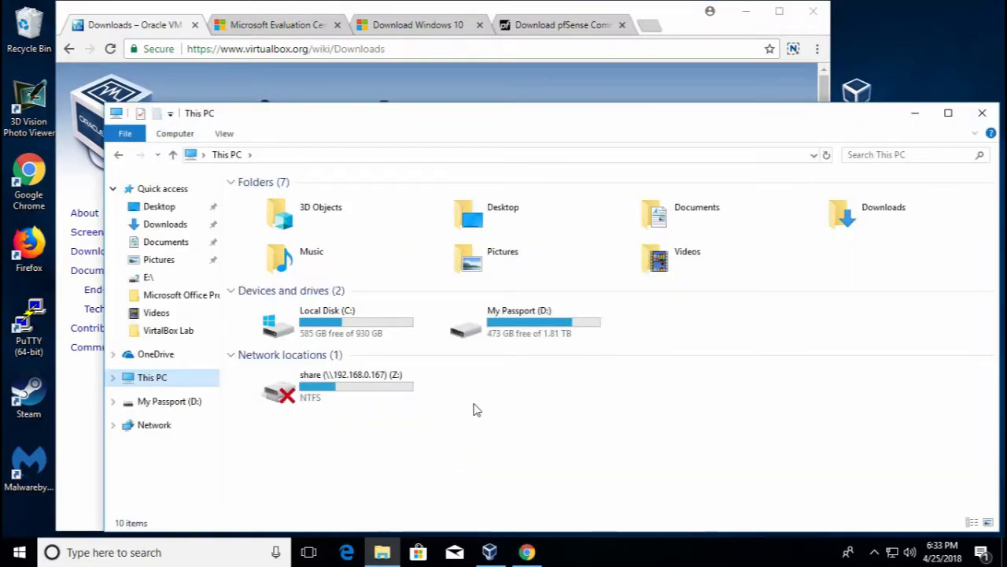
Open This PC's system properties to confirm a 64-bit Windows 10 Pro system
right_click(163, 381)
click(219, 370)
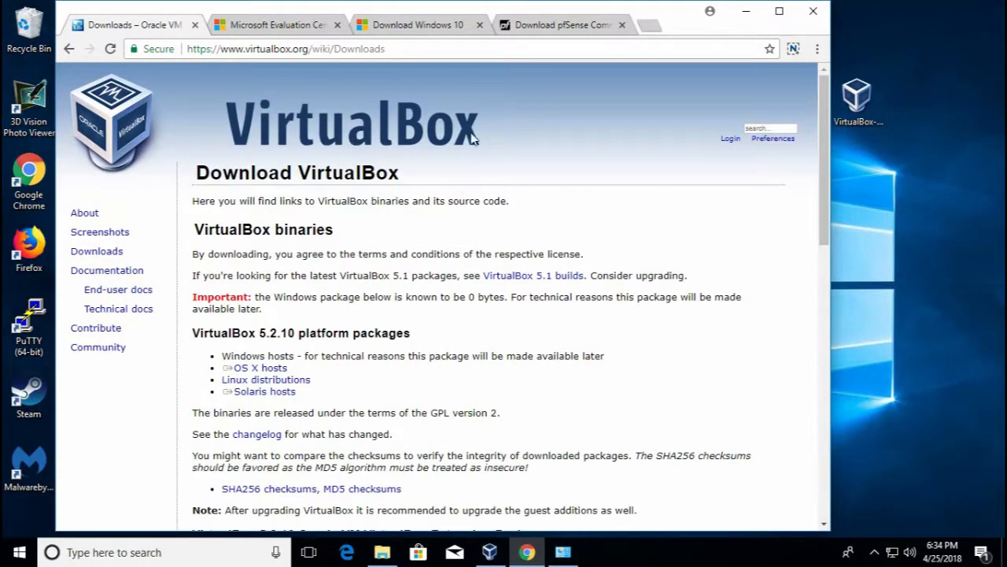
scroll(388, 352, down, 1)
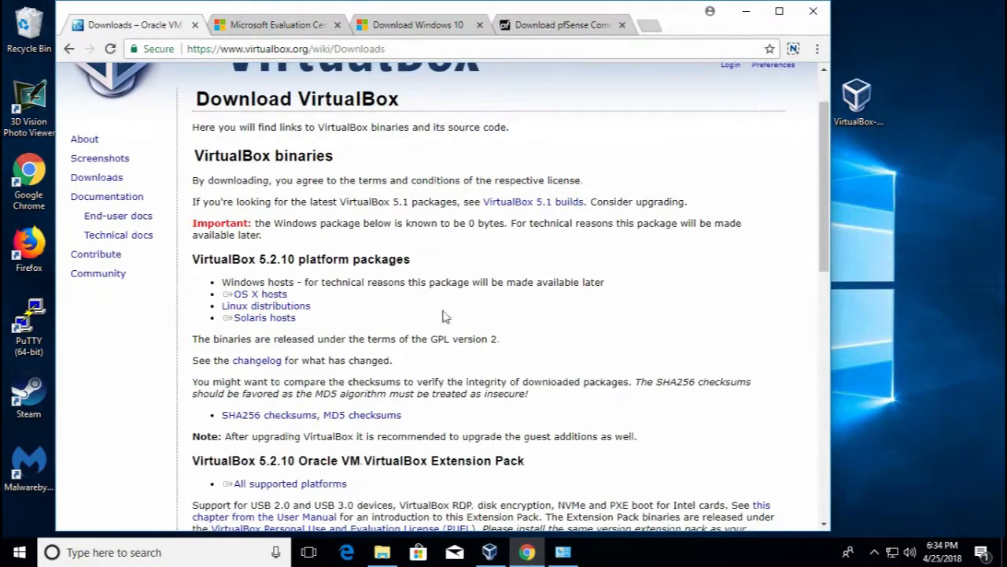
scroll(497, 359, down, 2)
drag(211, 382, 475, 382)
click(273, 389)
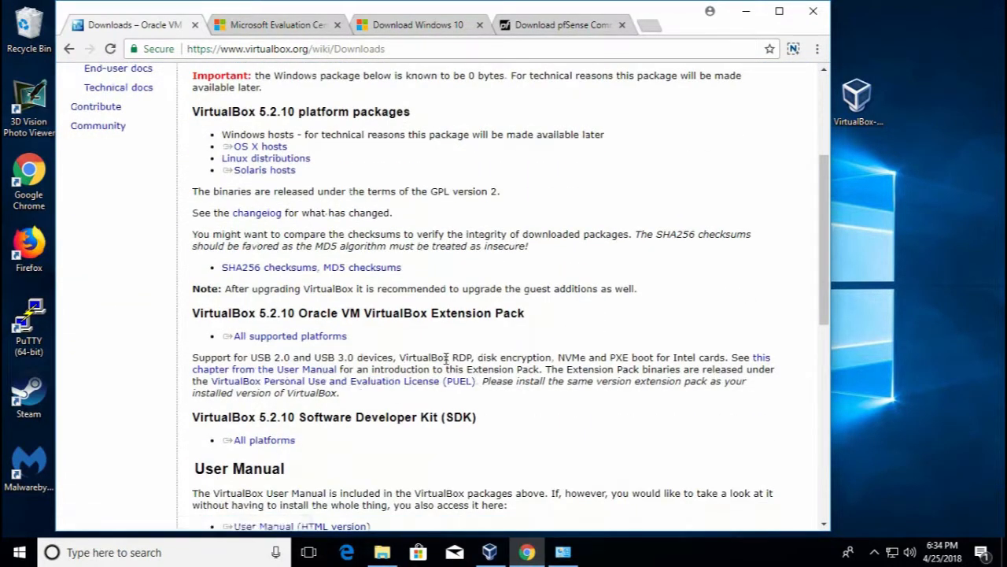
drag(377, 316, 490, 315)
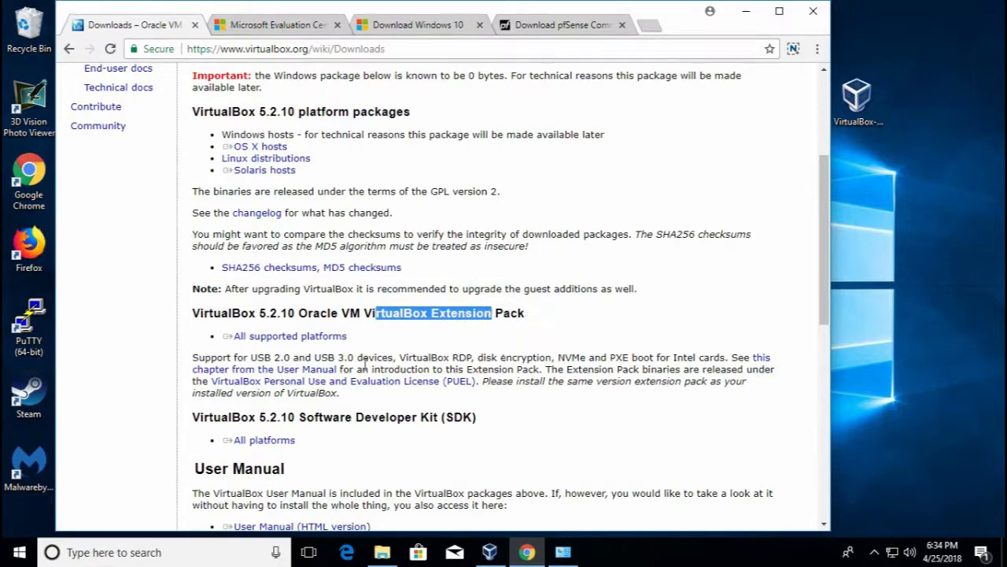
drag(249, 358, 299, 354)
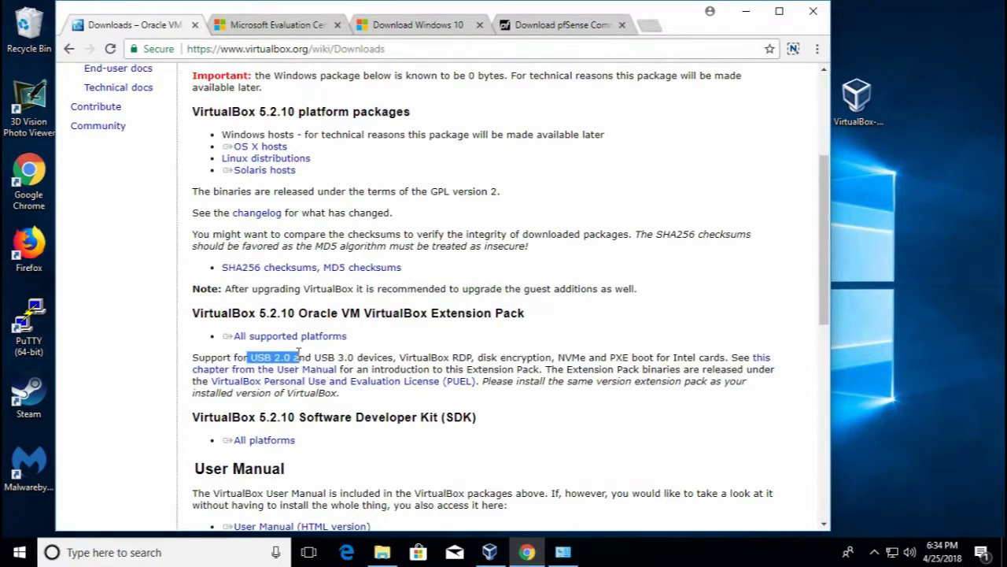
mouse_move(293, 362)
mouse_down()
mouse_move(293, 372)
mouse_move(293, 359)
mouse_up()
click(487, 363)
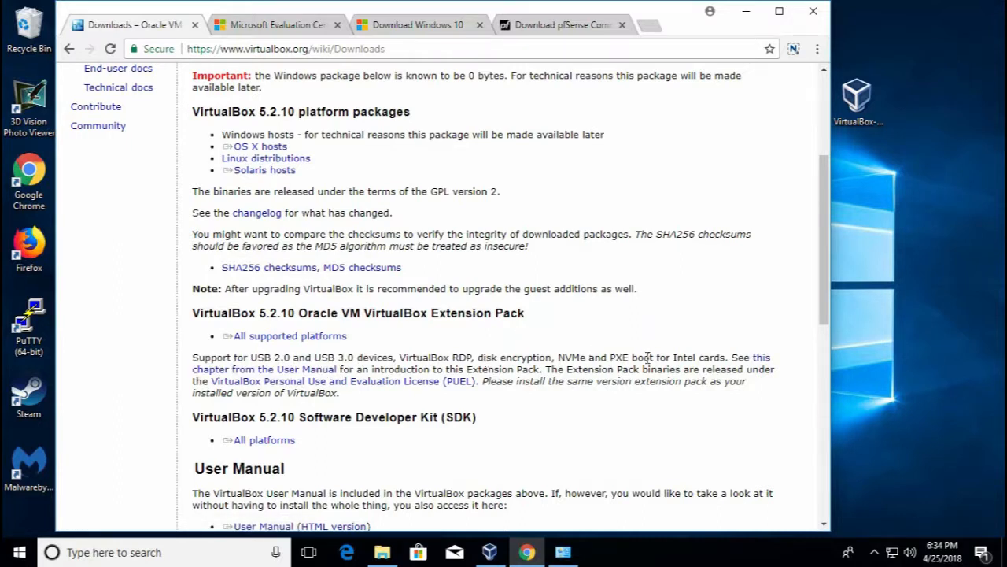
click(377, 26)
Review the Windows 10 download page in Chrome
scroll(288, 202, up, 2)
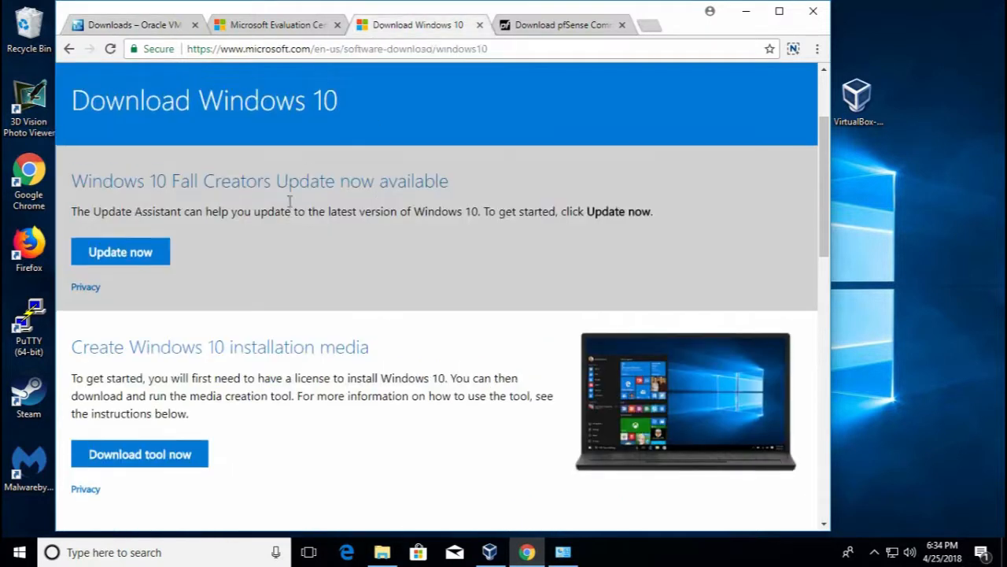
scroll(283, 216, down, 1)
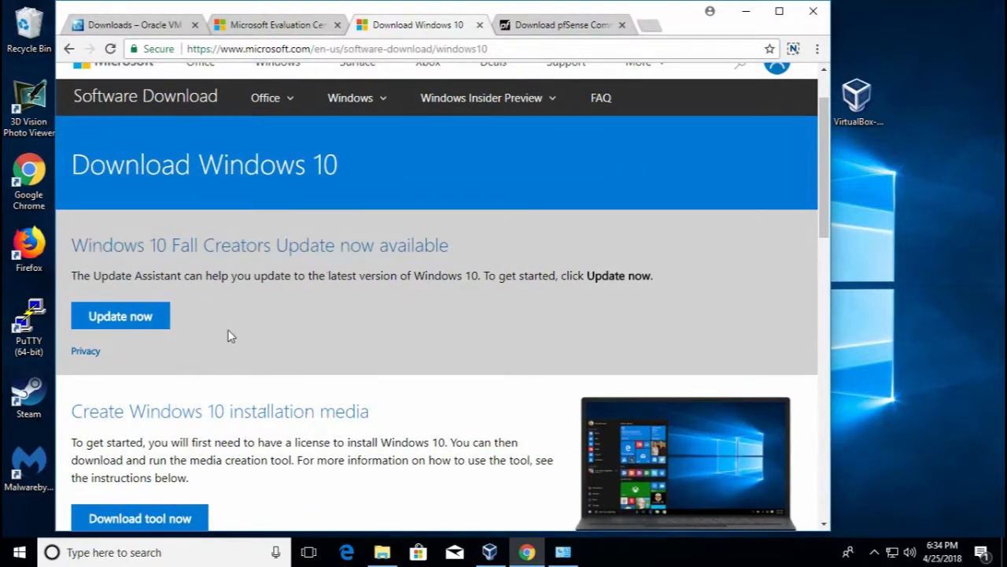
scroll(230, 311, down, 1)
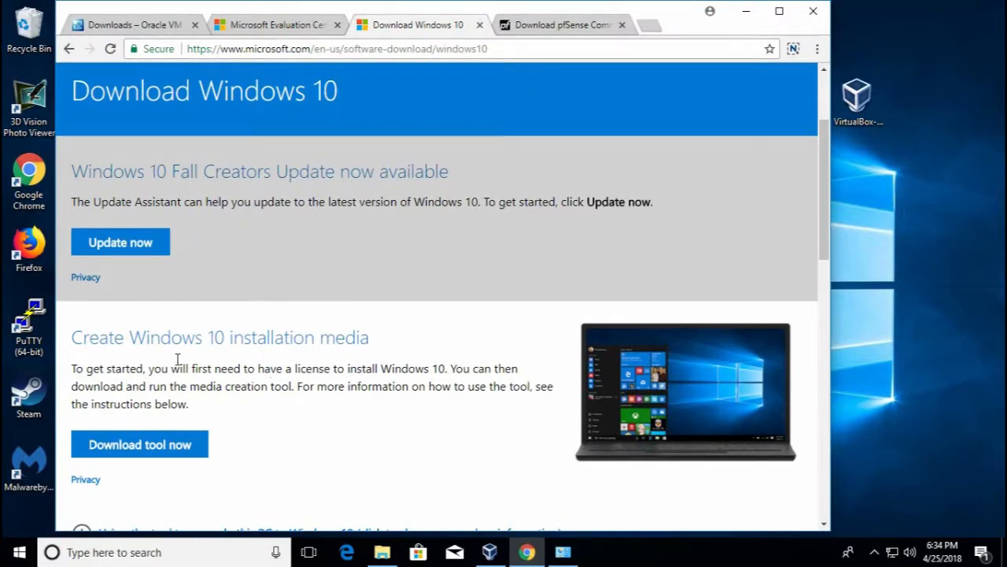
drag(125, 340, 297, 355)
scroll(248, 305, up, 2)
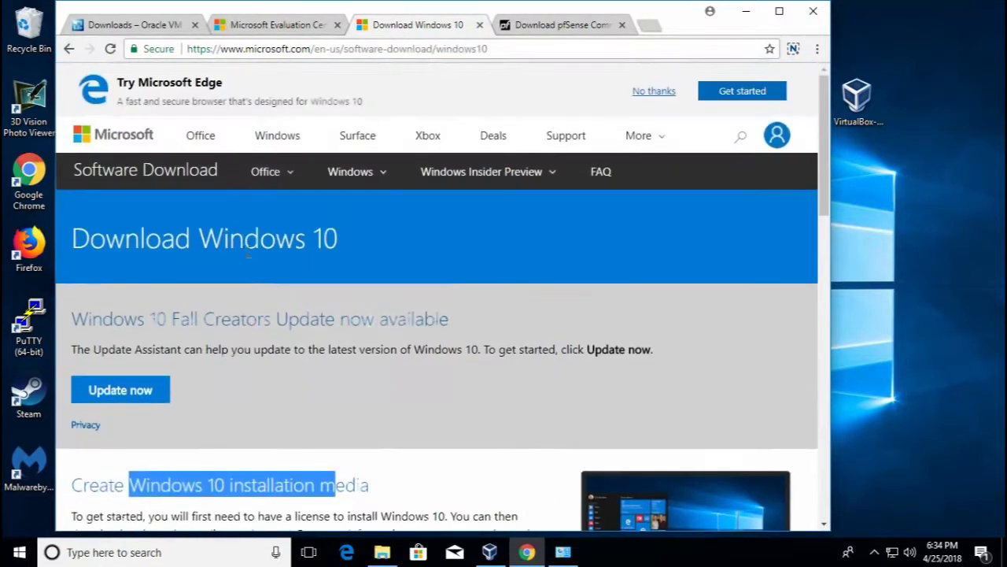
click(319, 48)
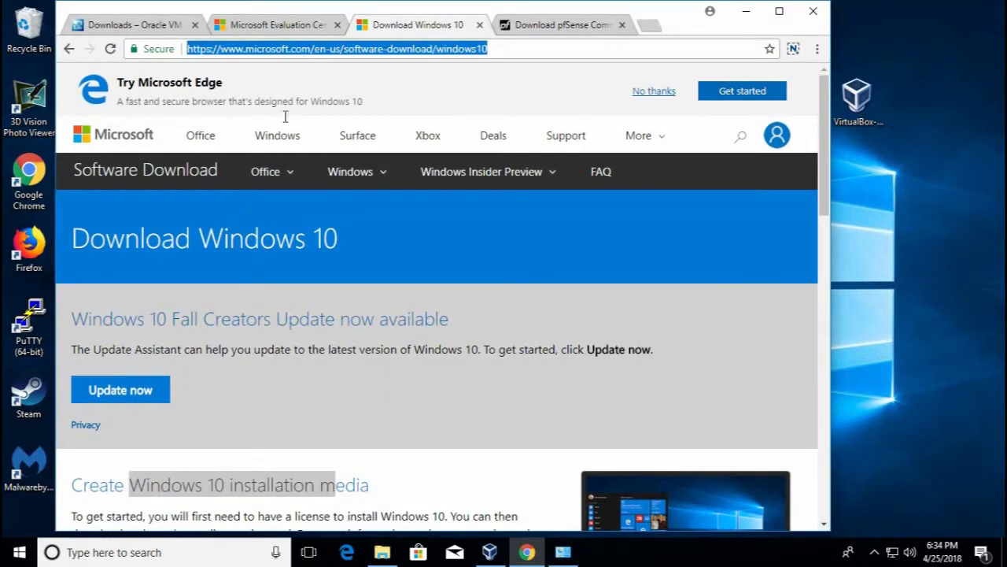
scroll(275, 314, down, 2)
click(267, 418)
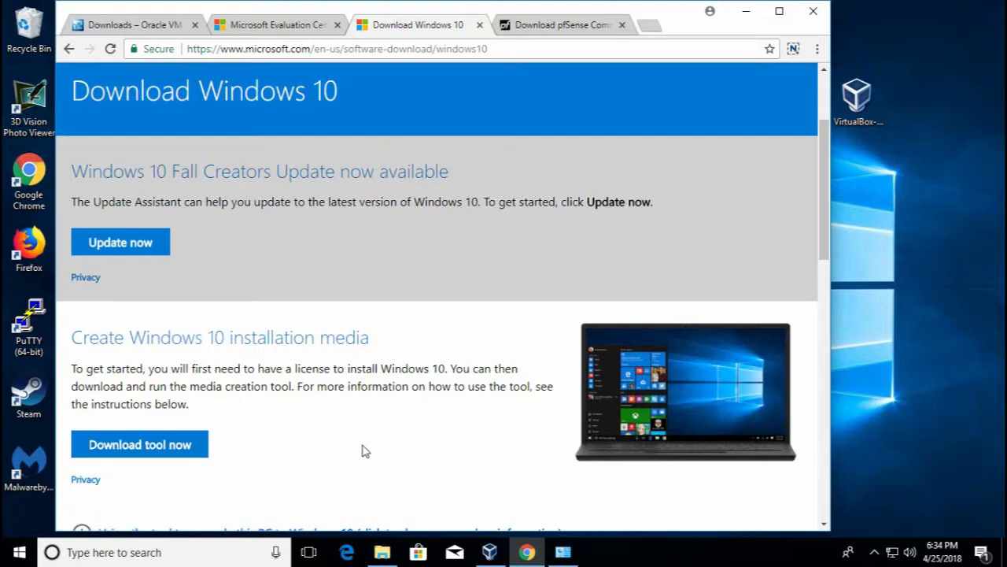
Choose ISO on the Windows Server 2012 R2 evaluation page, then show the pfSense download page
click(296, 27)
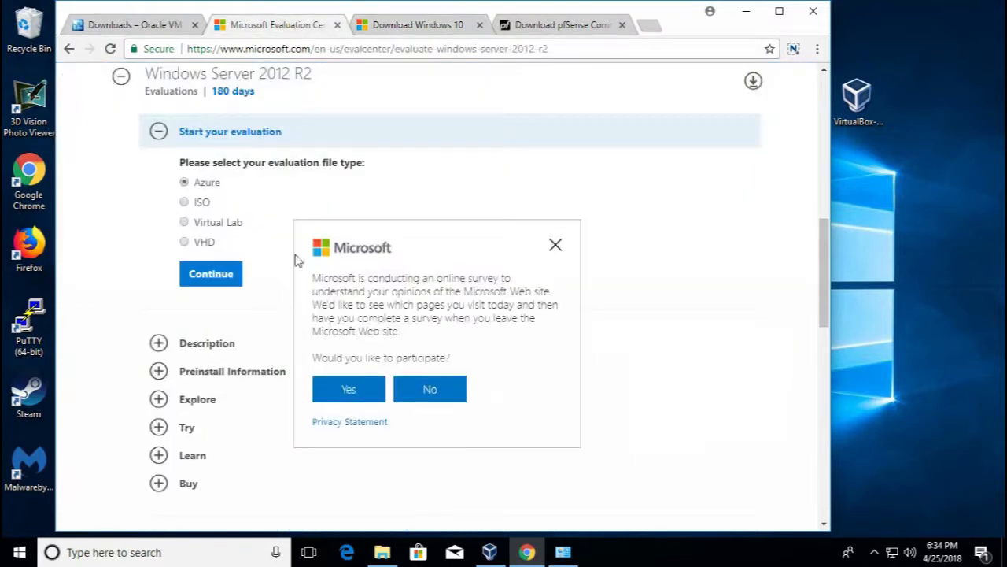
click(555, 244)
scroll(483, 243, up, 3)
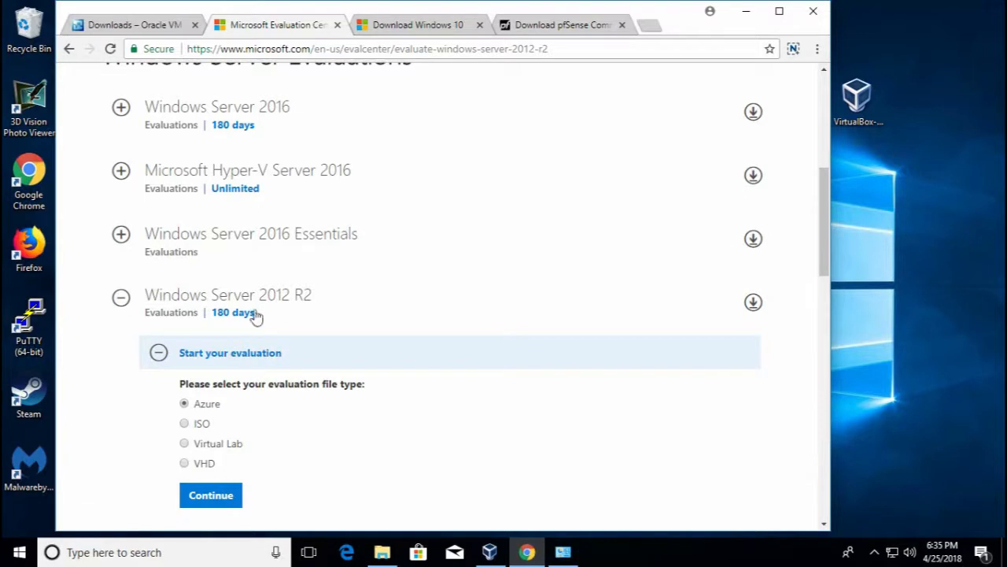
click(200, 431)
click(557, 25)
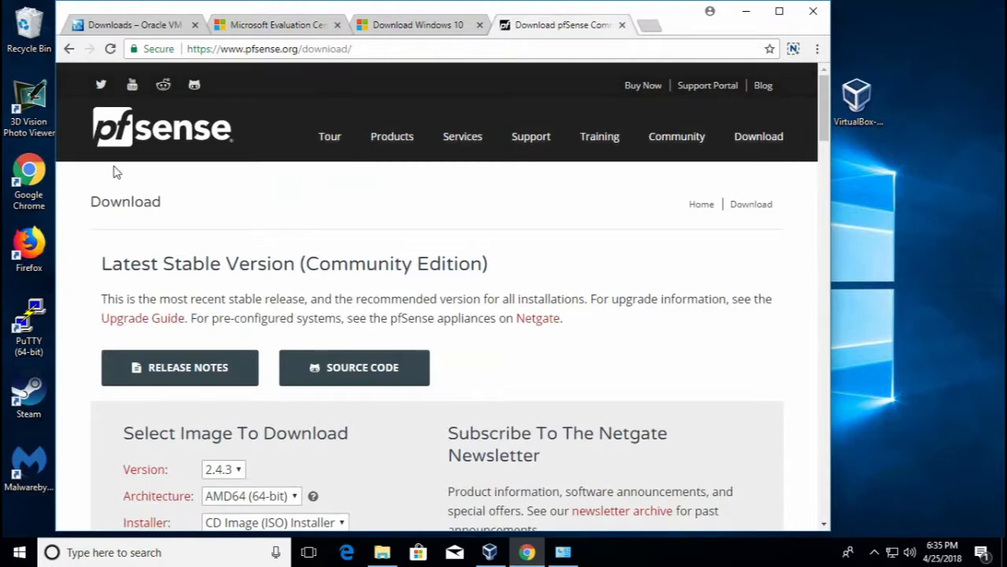
scroll(243, 318, down, 2)
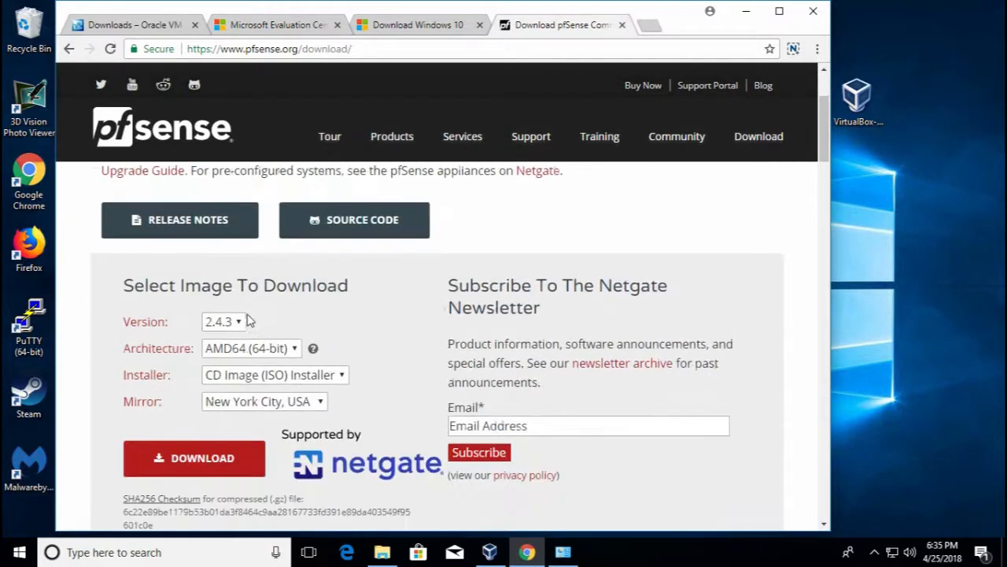
click(238, 321)
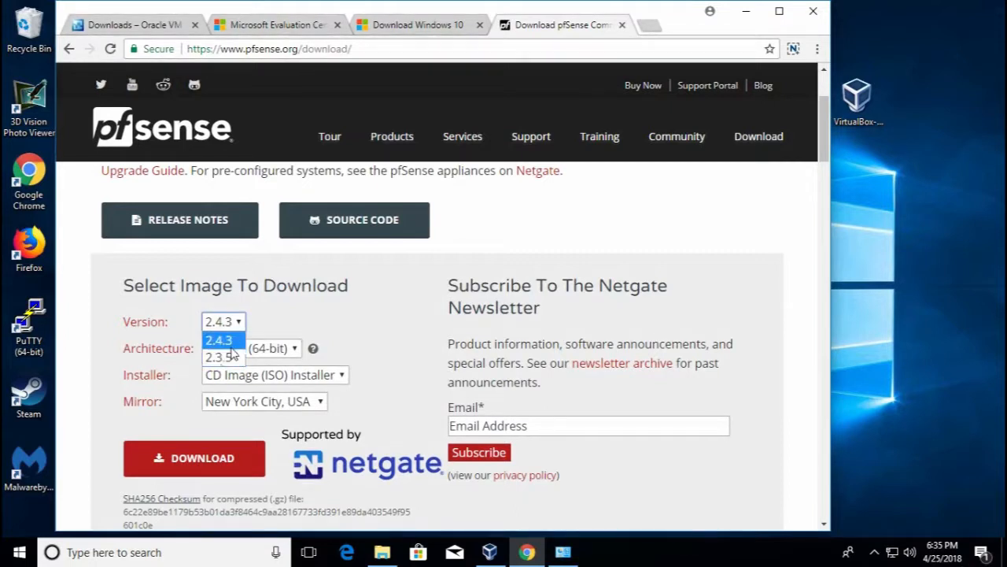
click(296, 317)
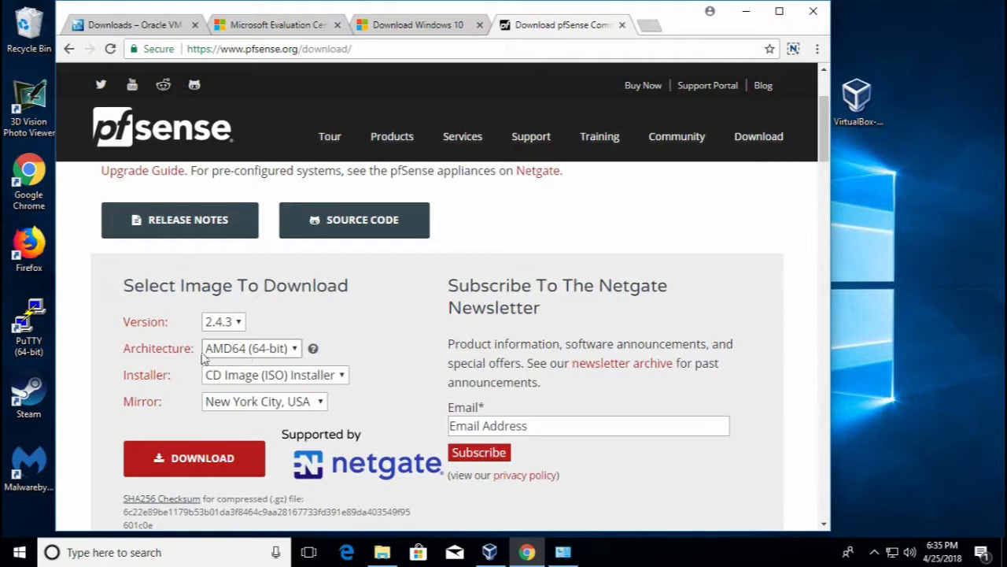
click(237, 375)
click(400, 345)
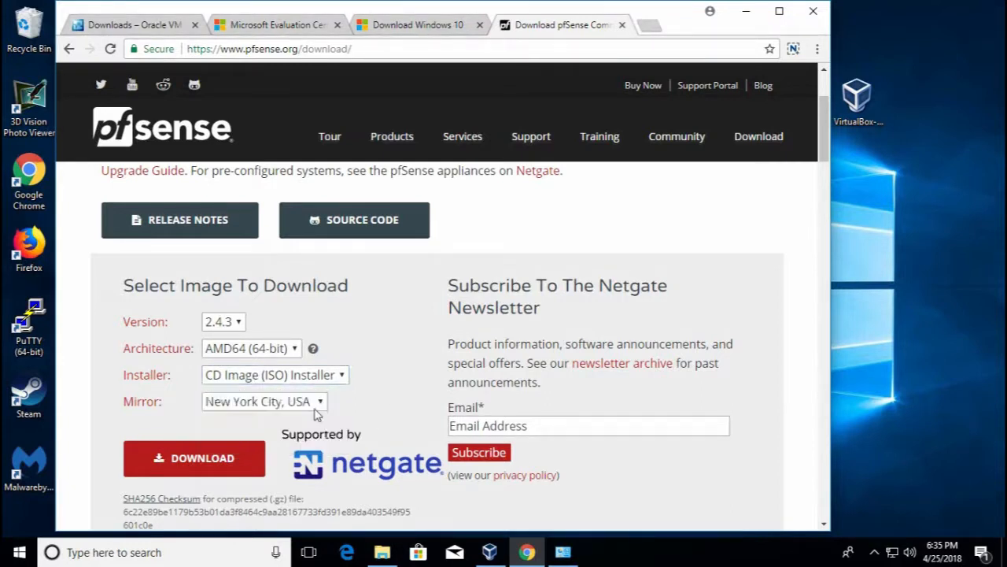
click(225, 402)
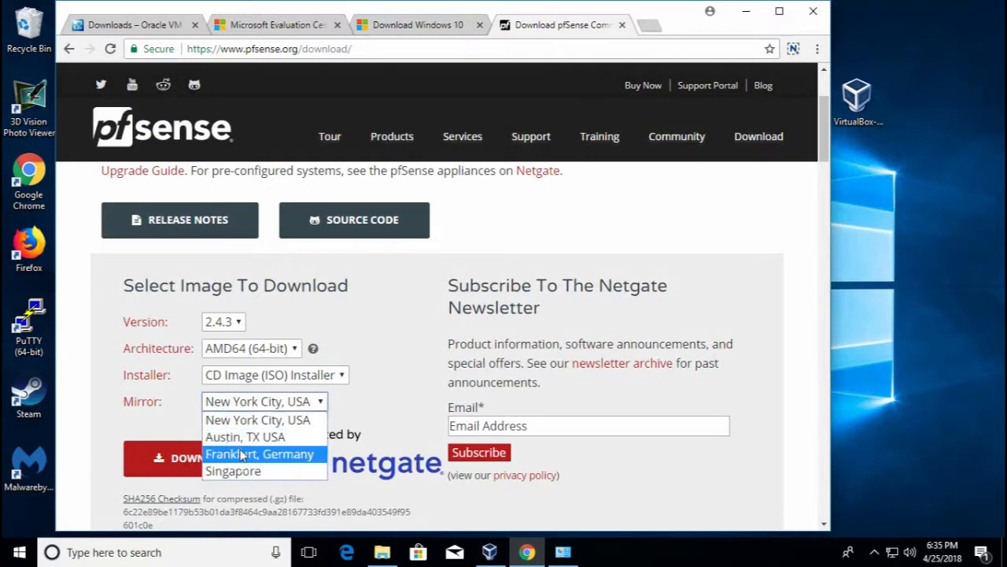
click(396, 321)
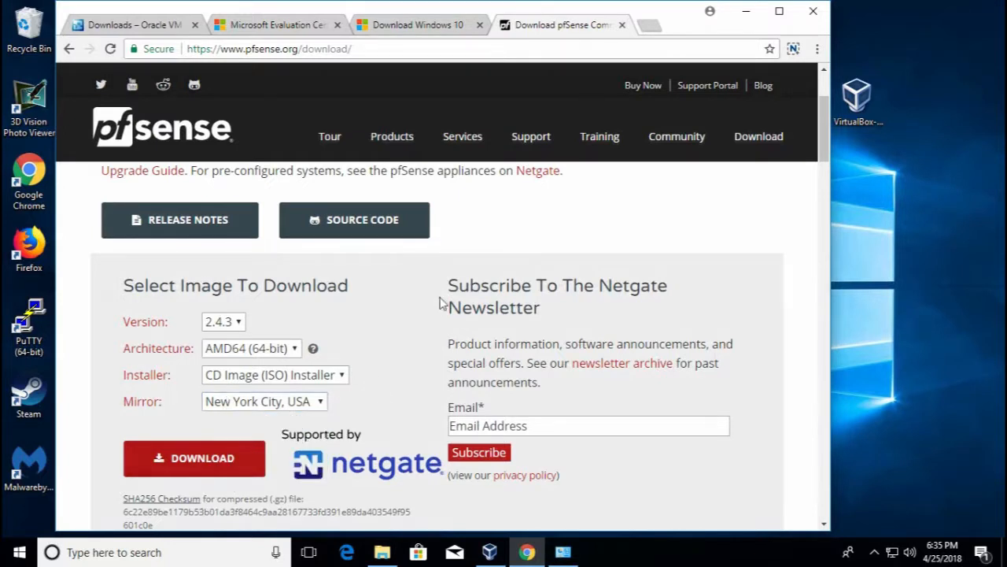
scroll(377, 370, down, 2)
scroll(267, 392, up, 1)
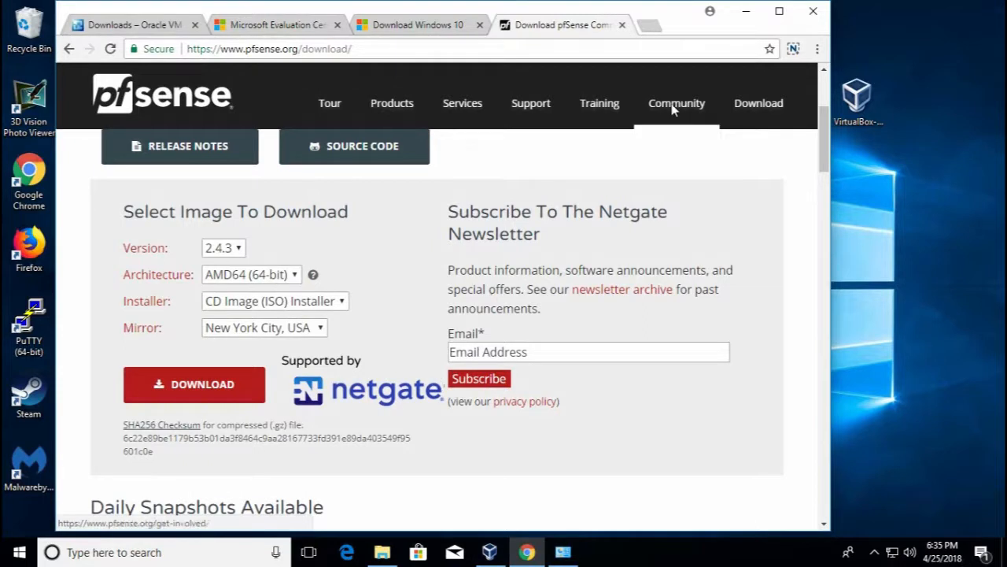
Narrow Chrome to uncover the pfSense, Server 2012 and Windows 10 ISOs, then launch VirtualBox Manager
drag(831, 136, 644, 133)
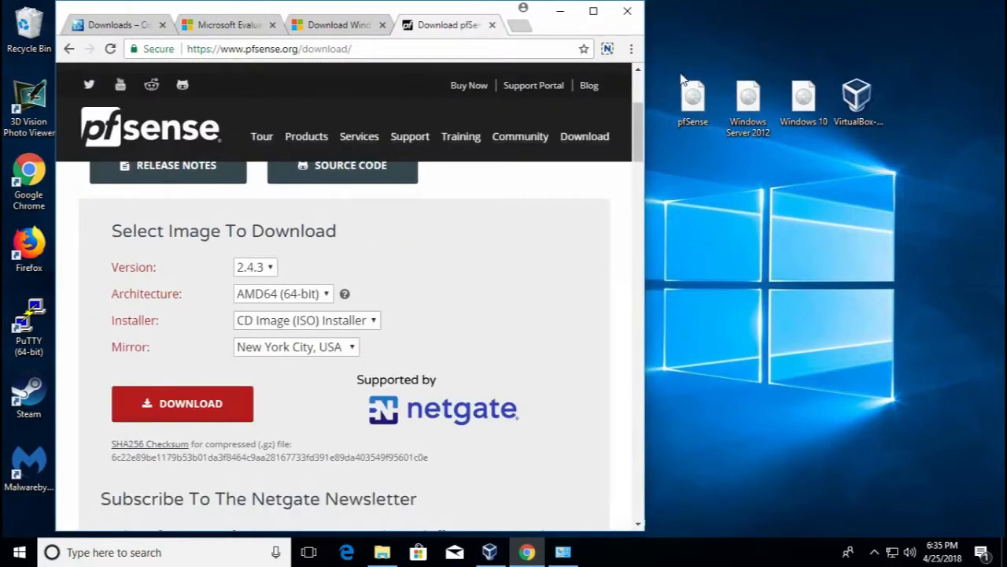
click(687, 101)
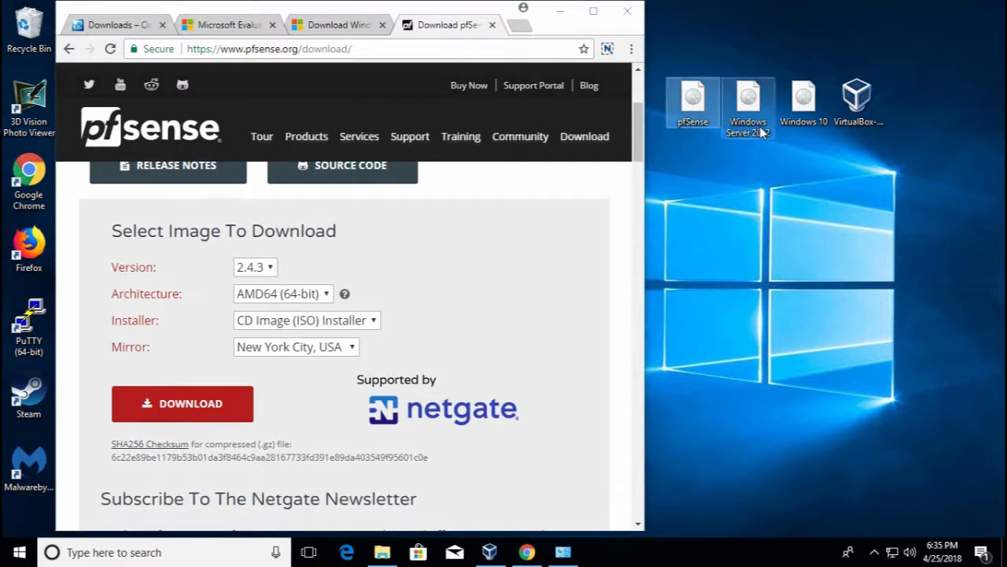
click(767, 98)
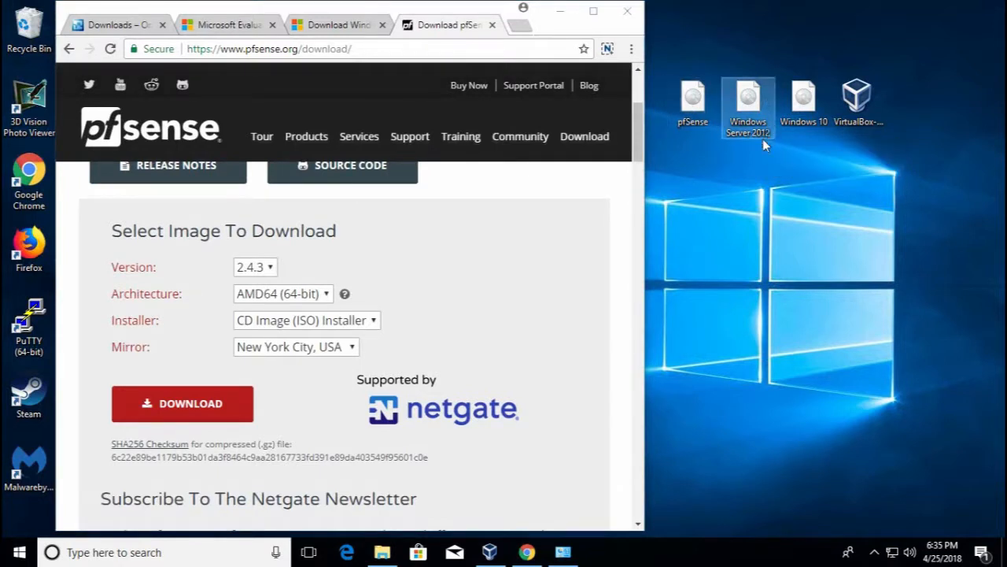
click(805, 110)
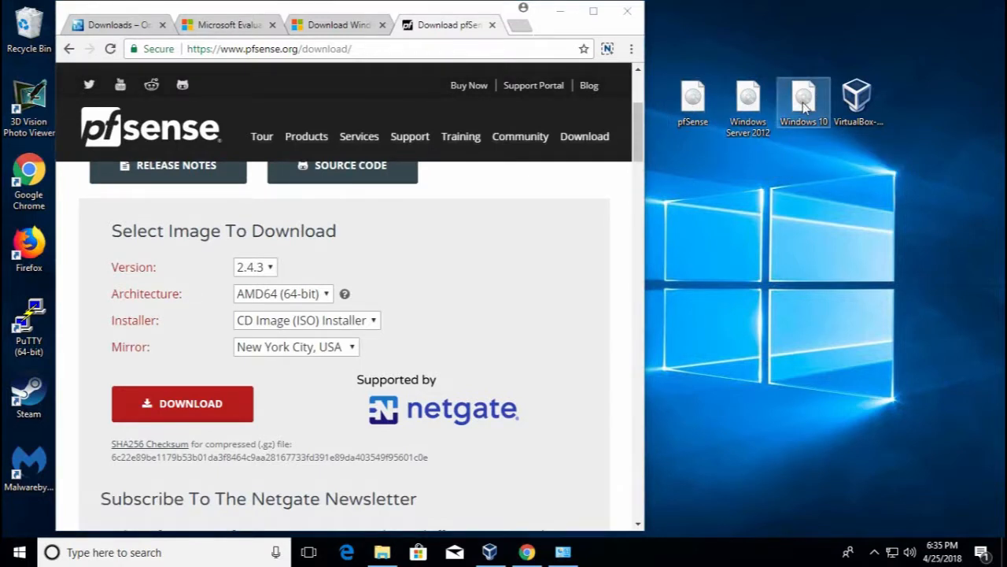
click(861, 122)
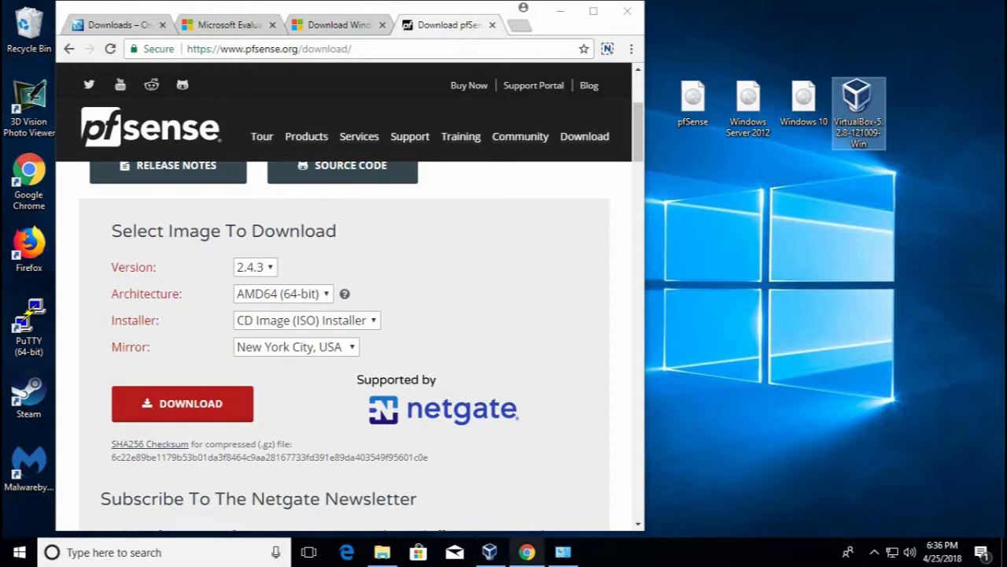
click(490, 552)
drag(373, 134, 752, 172)
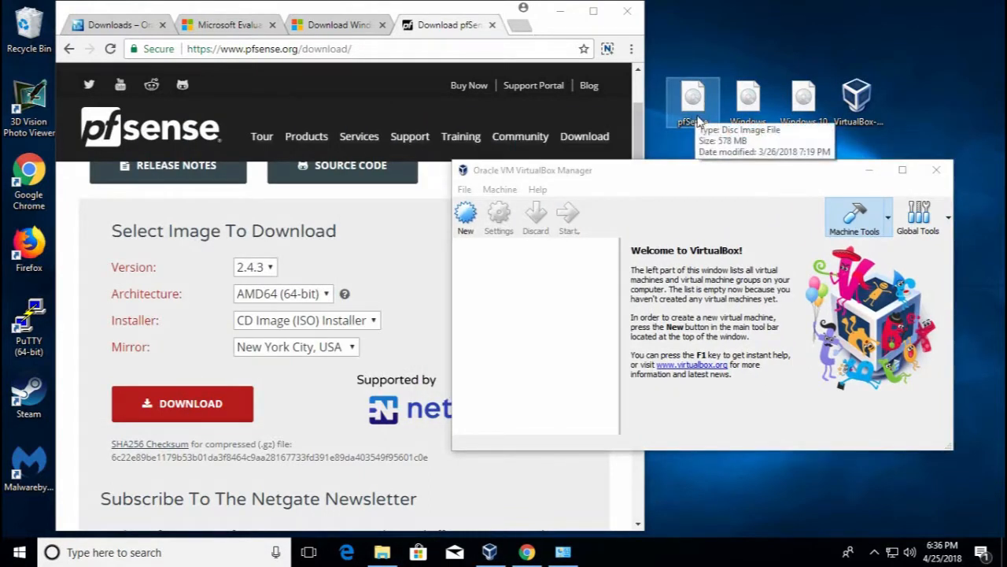
Create a VM named pfSense as Linux, Other Linux (64-bit), with 1024 MB memory
click(558, 327)
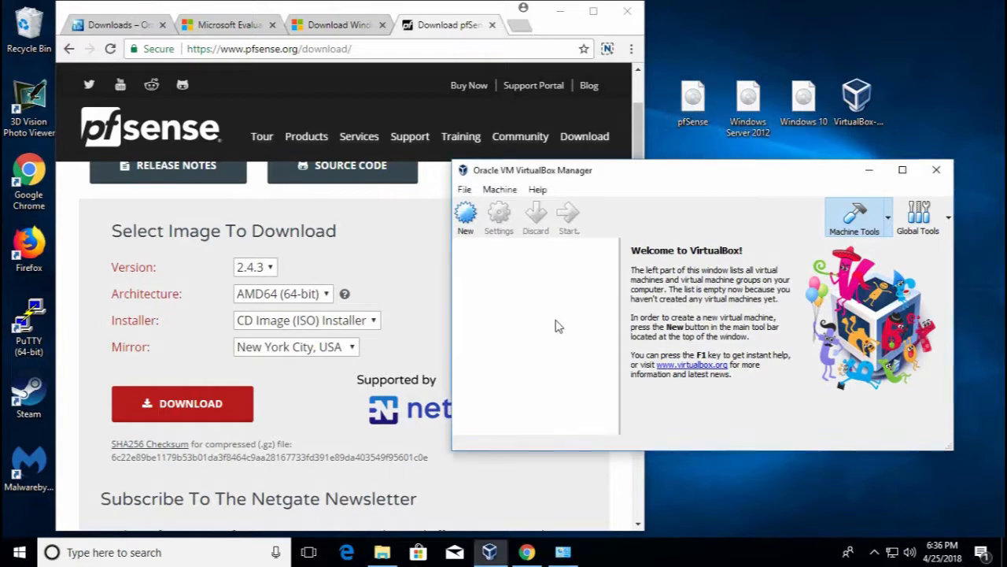
click(468, 226)
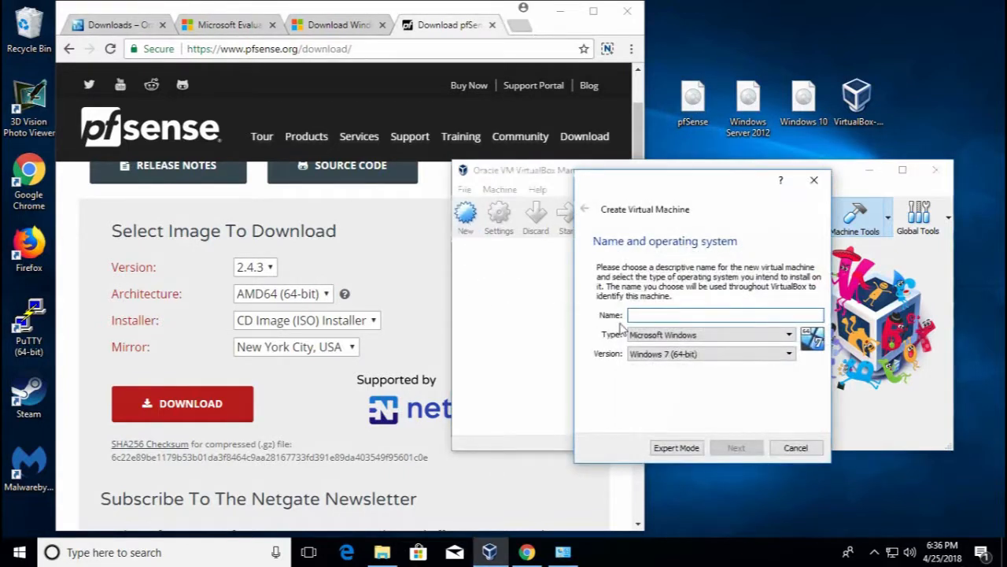
text(pfSense)
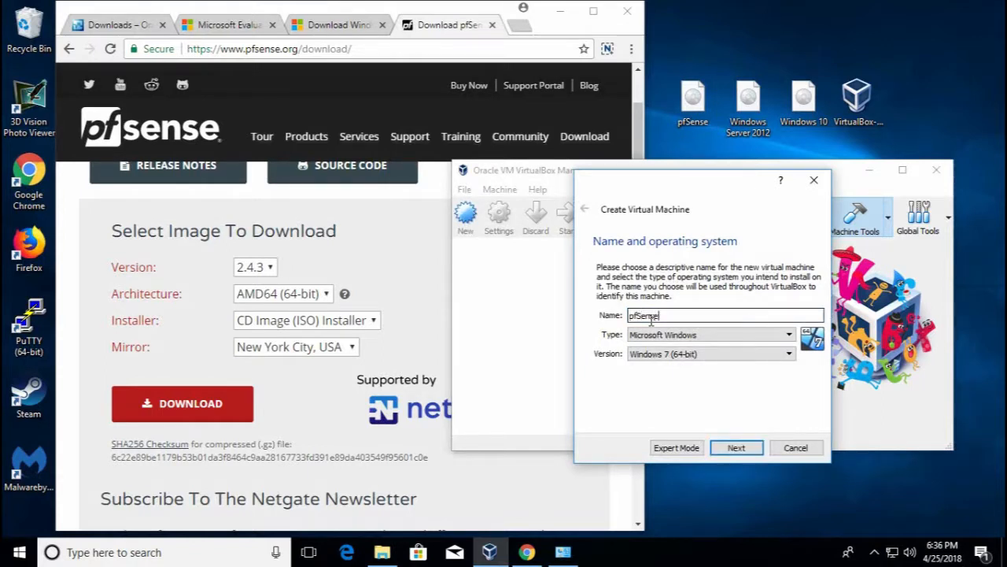
click(704, 335)
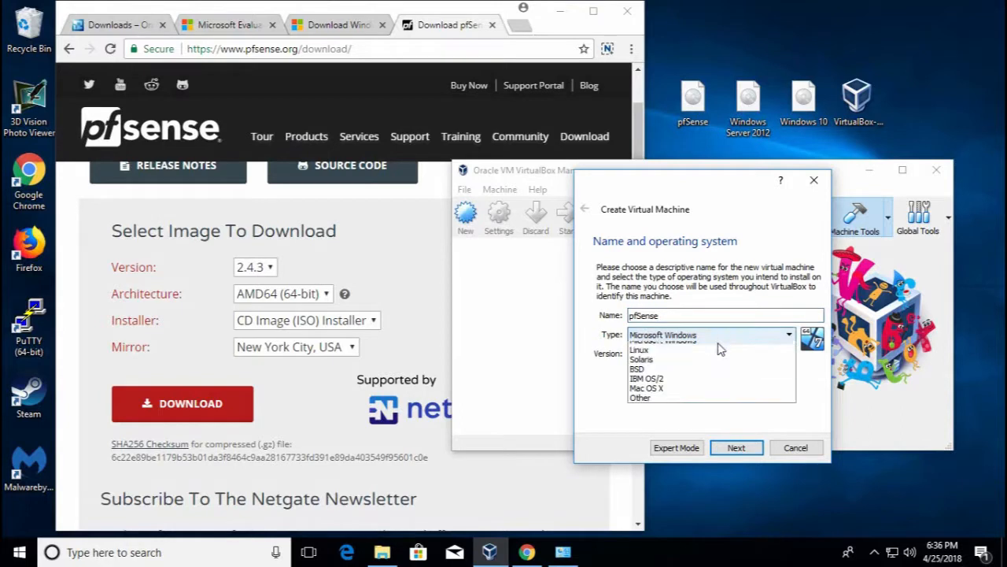
click(702, 358)
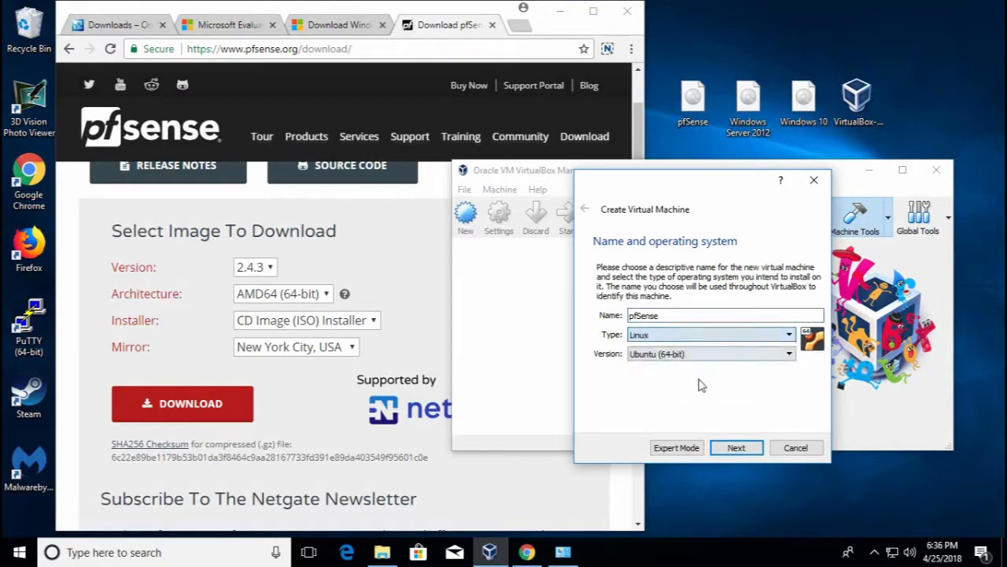
click(716, 361)
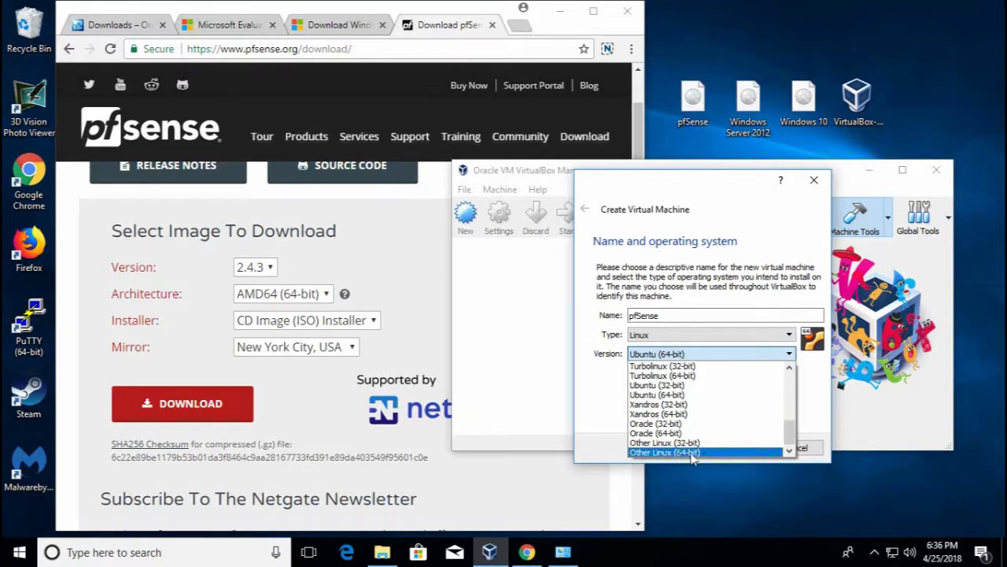
click(691, 454)
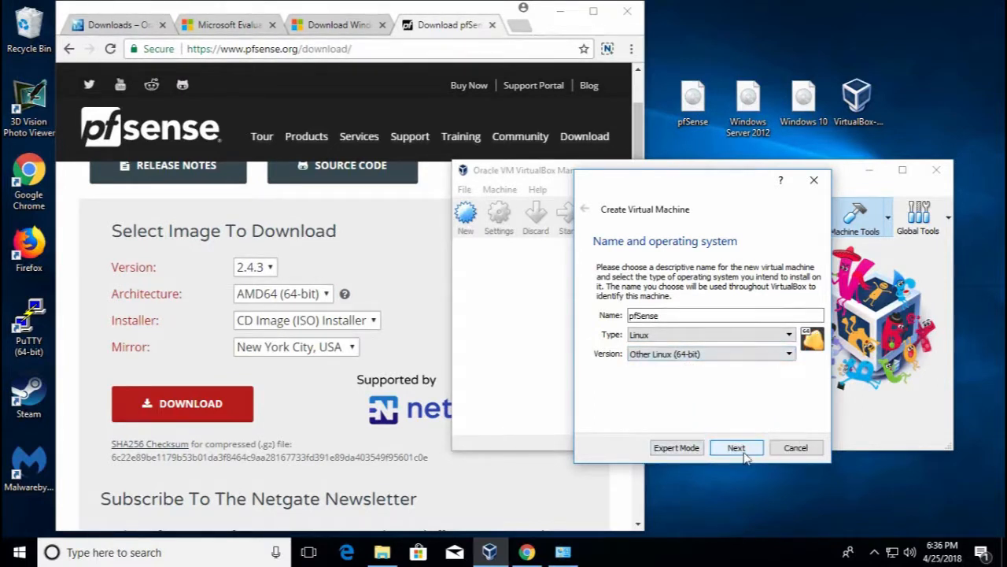
click(737, 448)
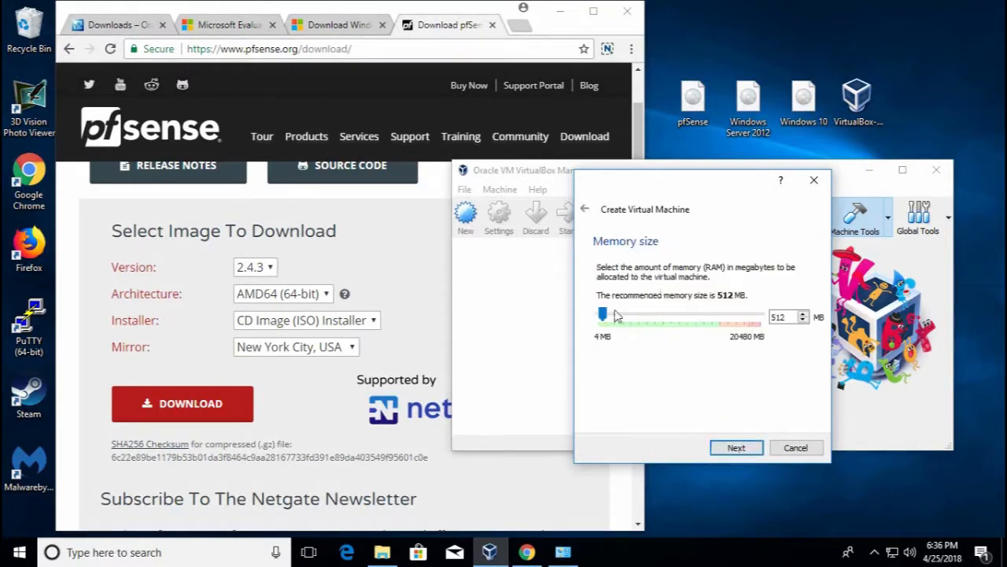
drag(606, 320, 609, 319)
click(737, 448)
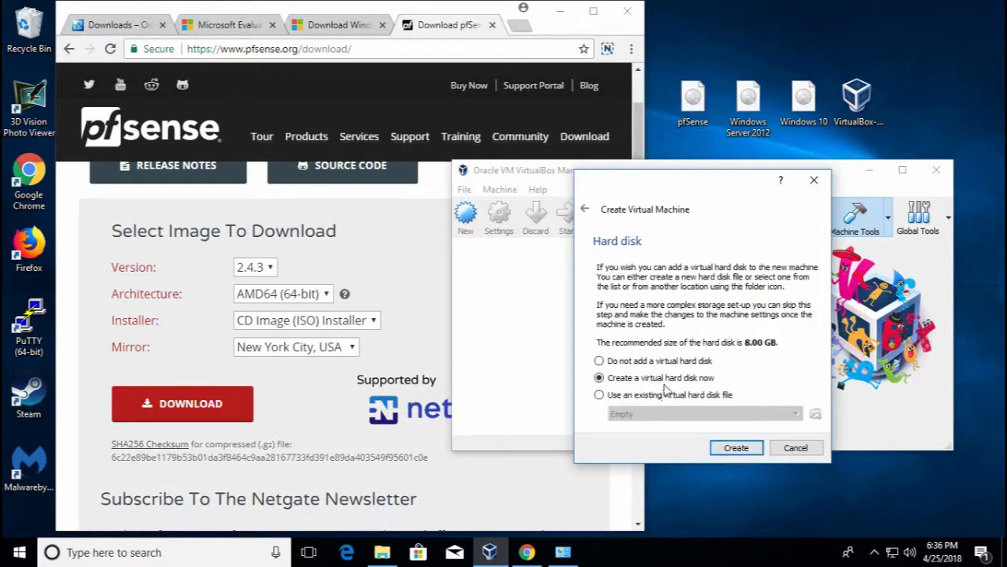
Create a dynamically allocated 8.00 GB VDI disk for pfSense, then open its Settings
click(740, 451)
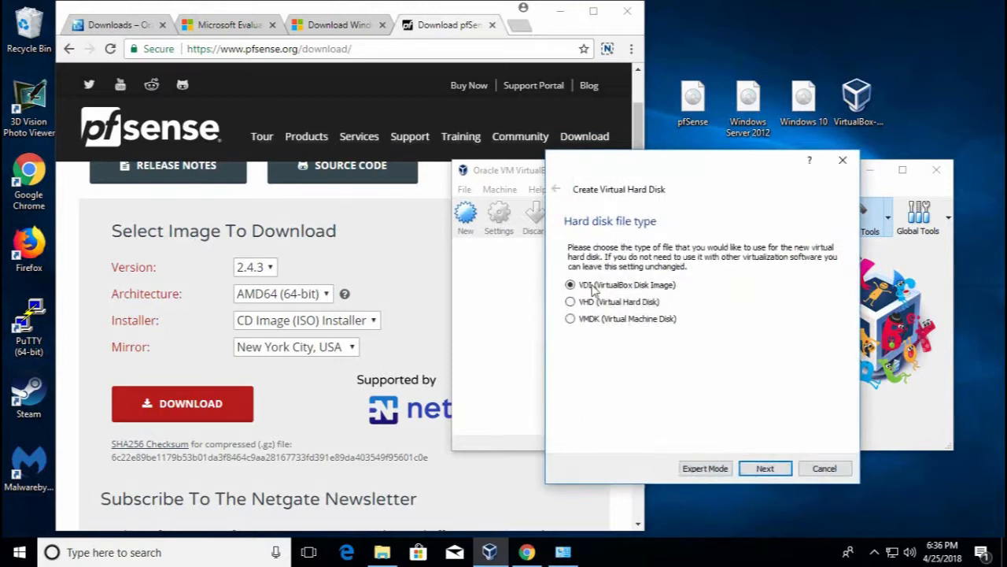
click(762, 472)
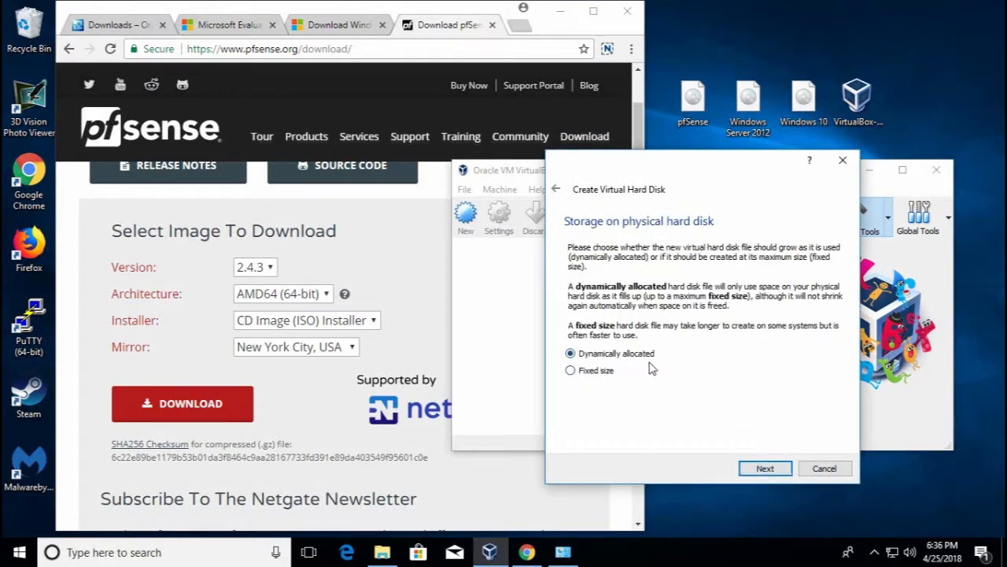
click(764, 468)
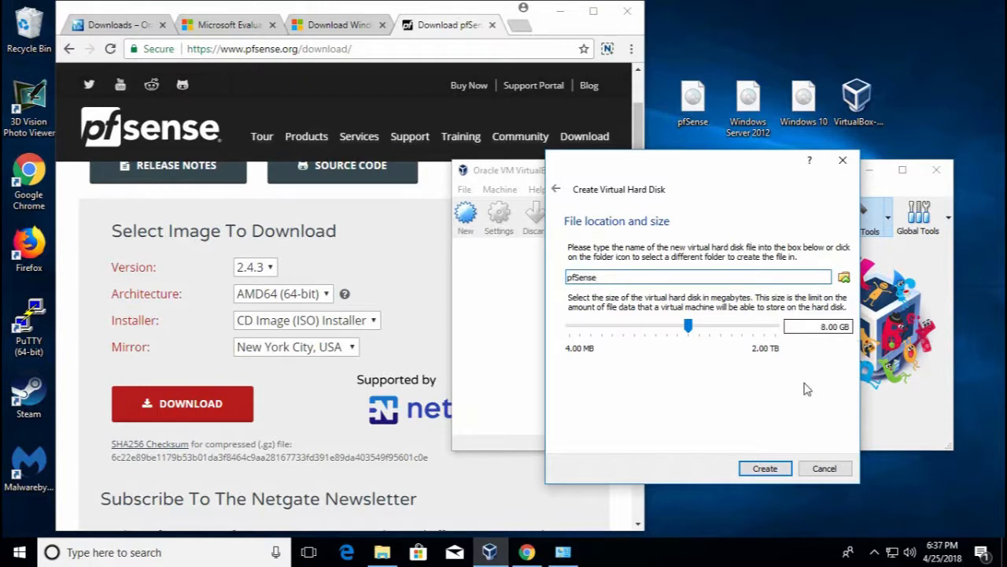
click(769, 472)
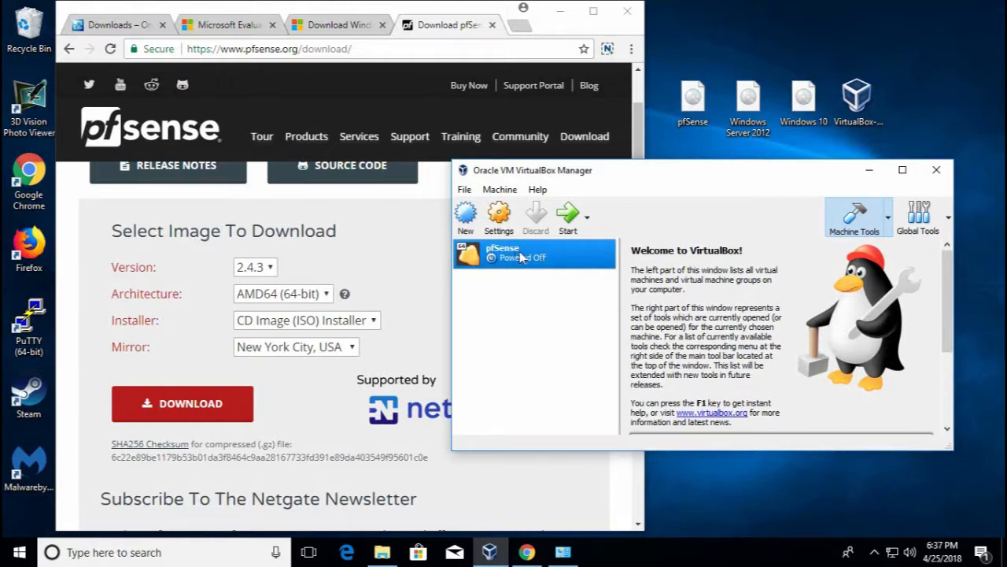
right_click(520, 257)
click(571, 265)
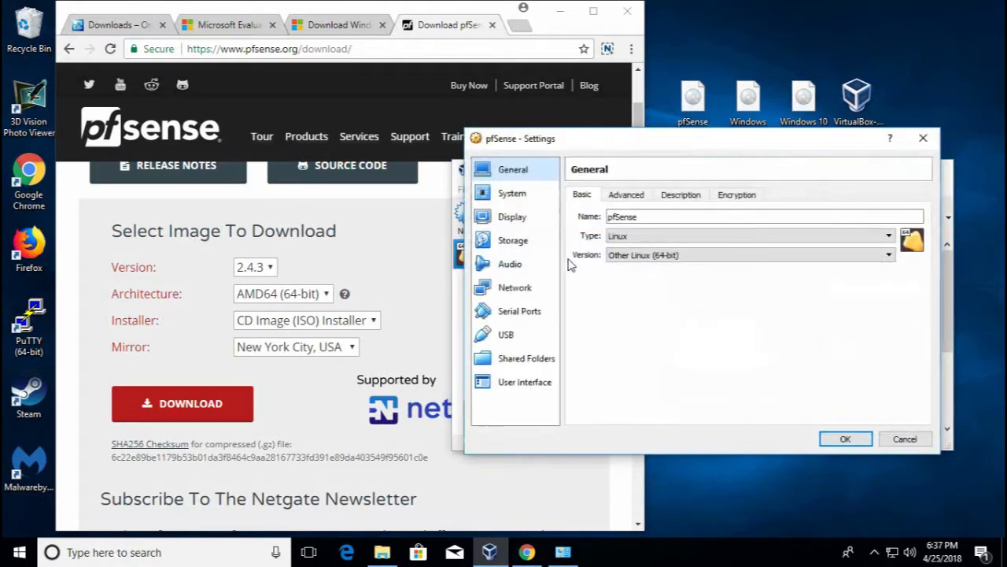
Give the pfSense machine 3 CPUs under System > Processor
click(521, 201)
key(Up)
key(Down)
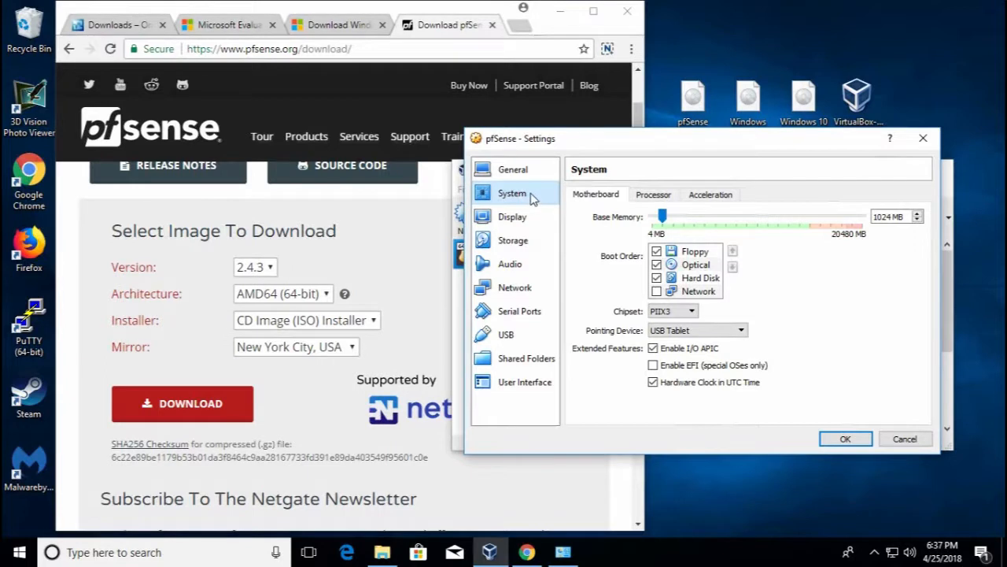
click(664, 196)
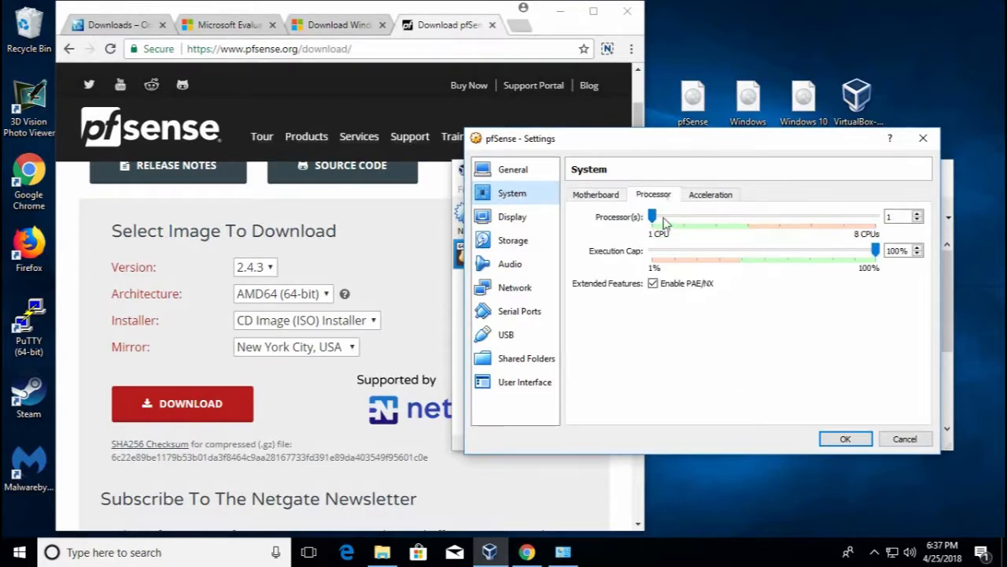
drag(653, 217, 608, 225)
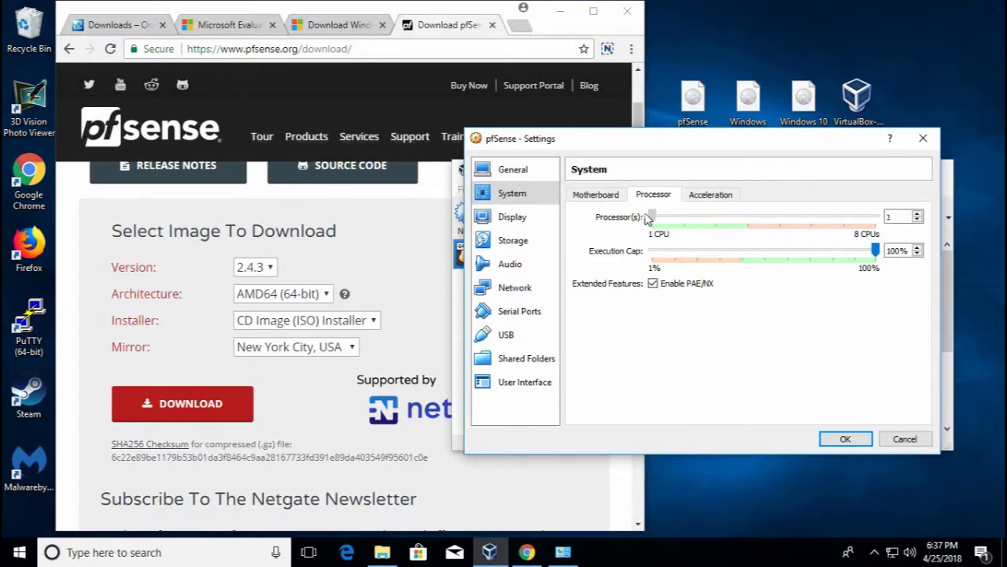
click(596, 194)
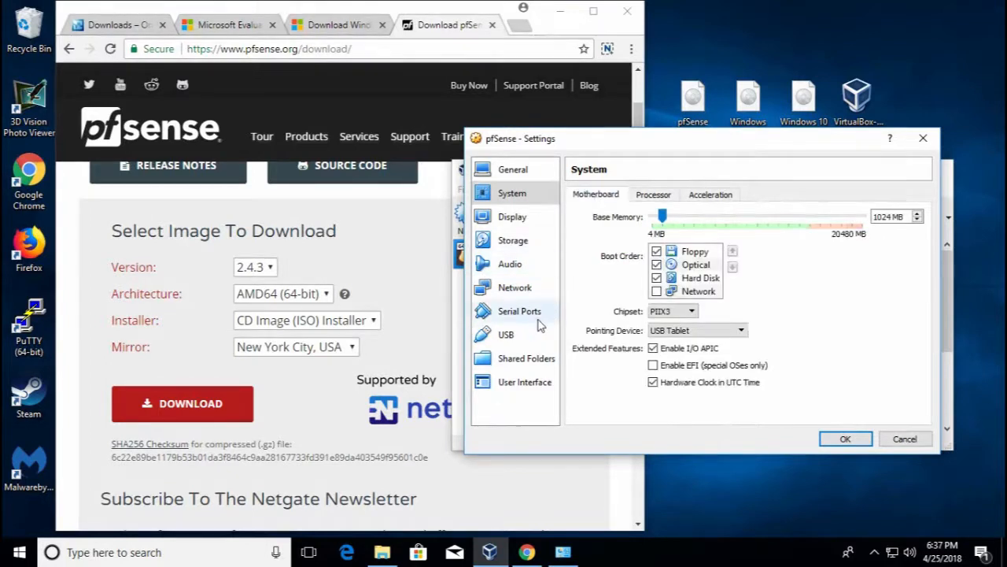
click(525, 243)
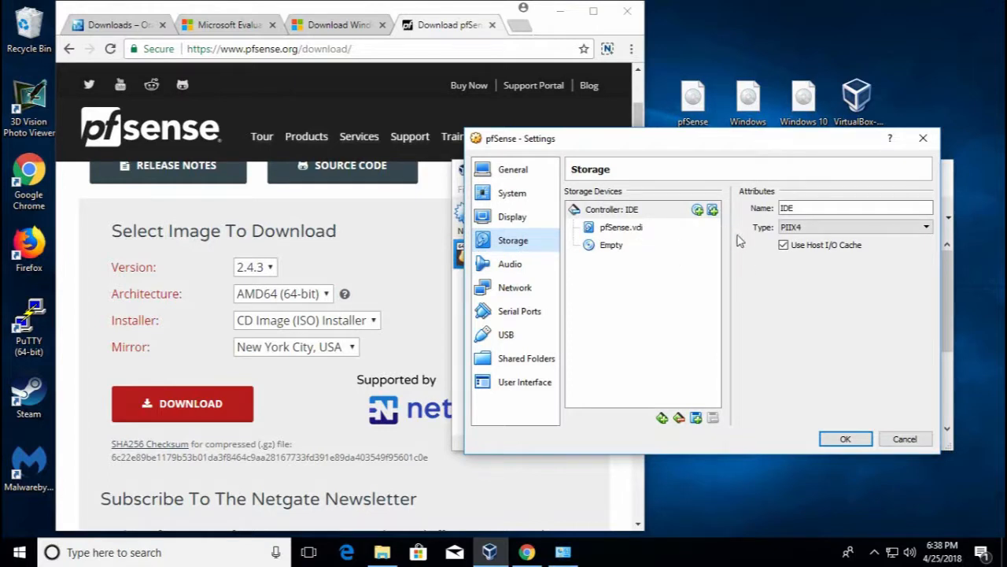
Mark the pfSense.vdi disk as a solid-state drive
click(639, 229)
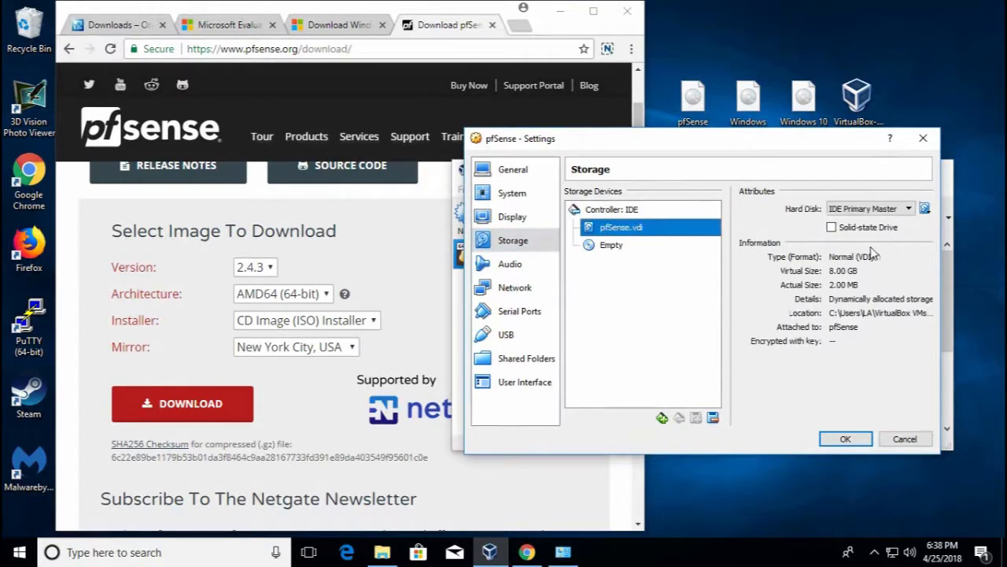
click(832, 228)
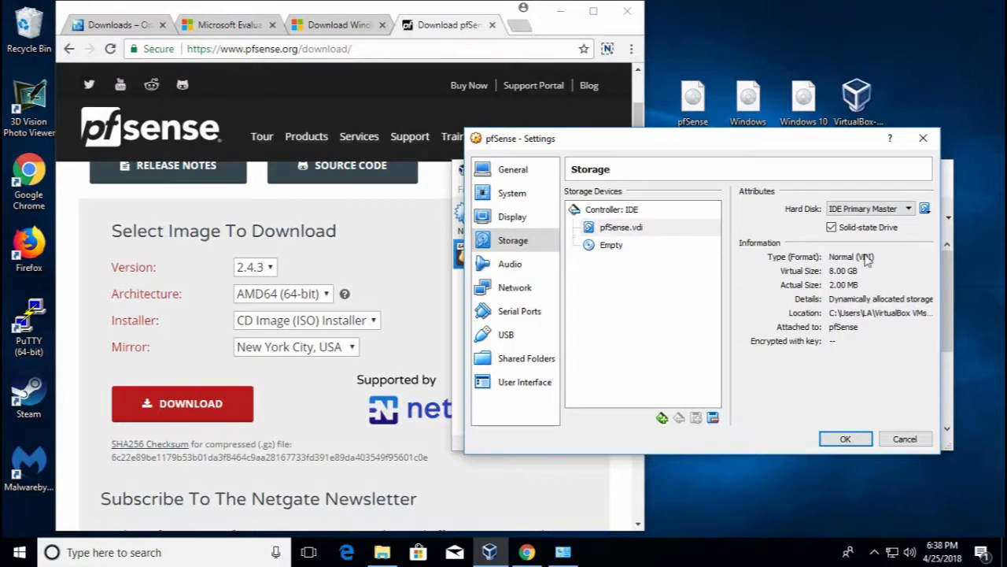
mouse_move(610, 142)
mouse_down()
mouse_move(645, 153)
mouse_move(615, 129)
mouse_up()
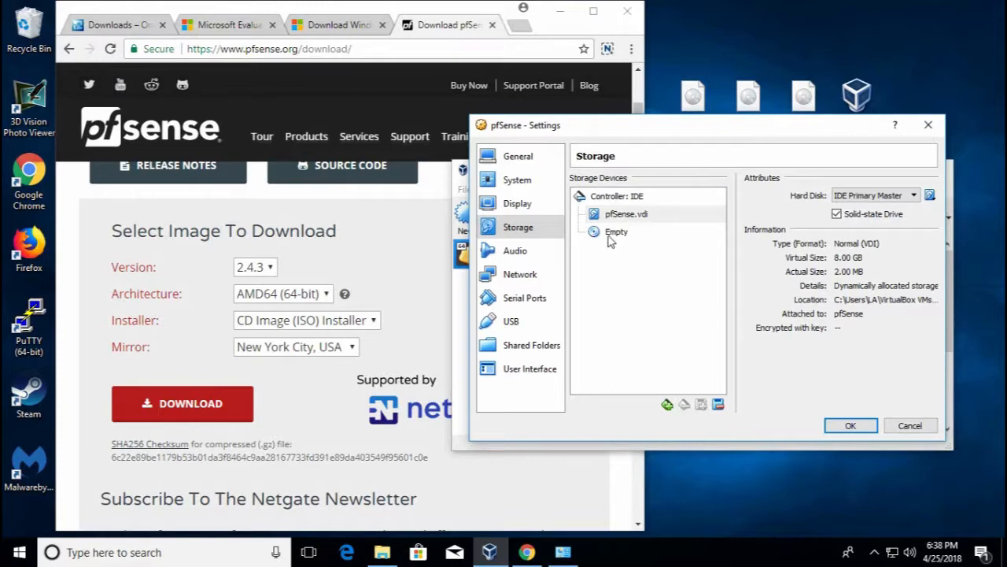
Load pfSense.iso from the Desktop into the empty optical drive
click(606, 234)
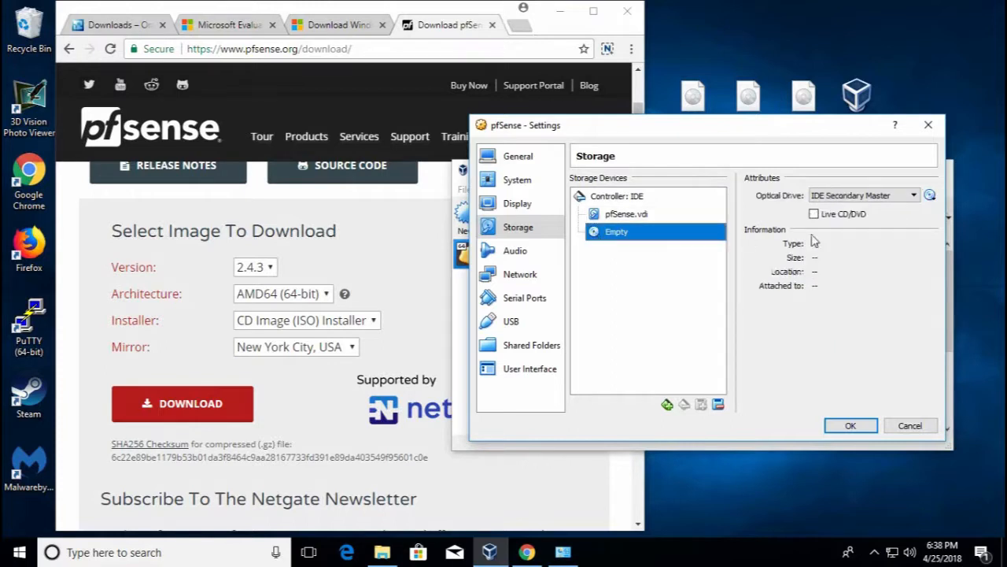
click(933, 197)
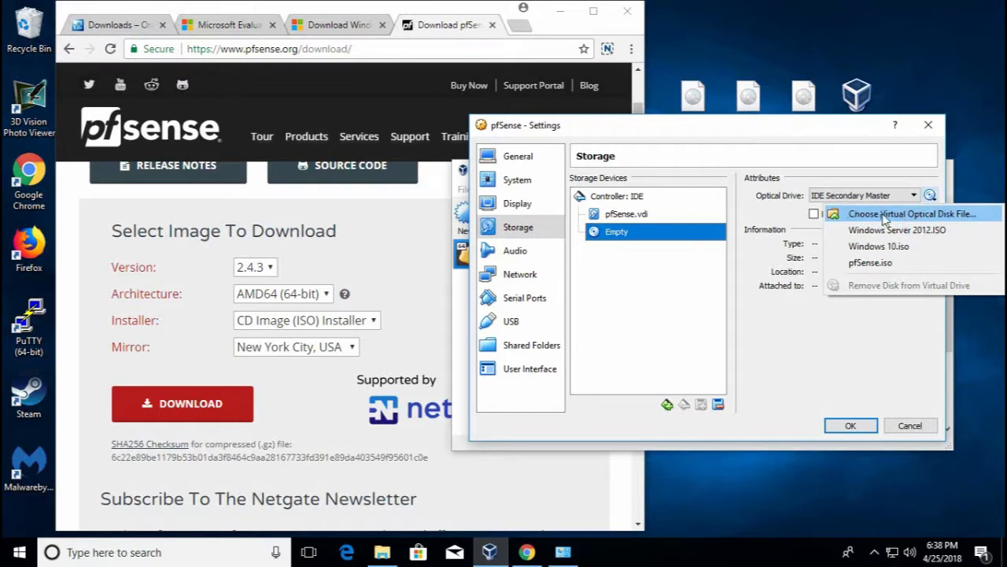
click(941, 214)
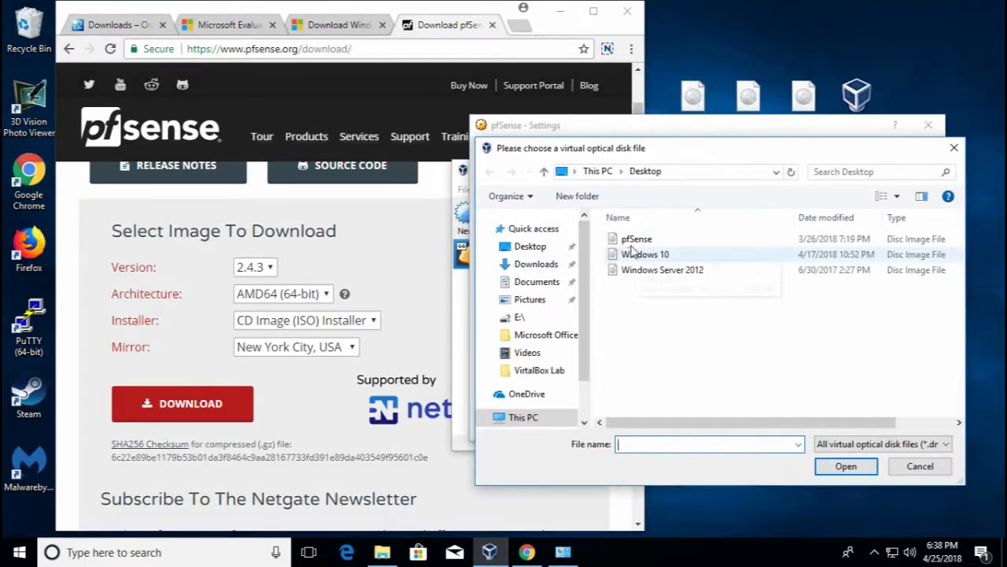
click(539, 250)
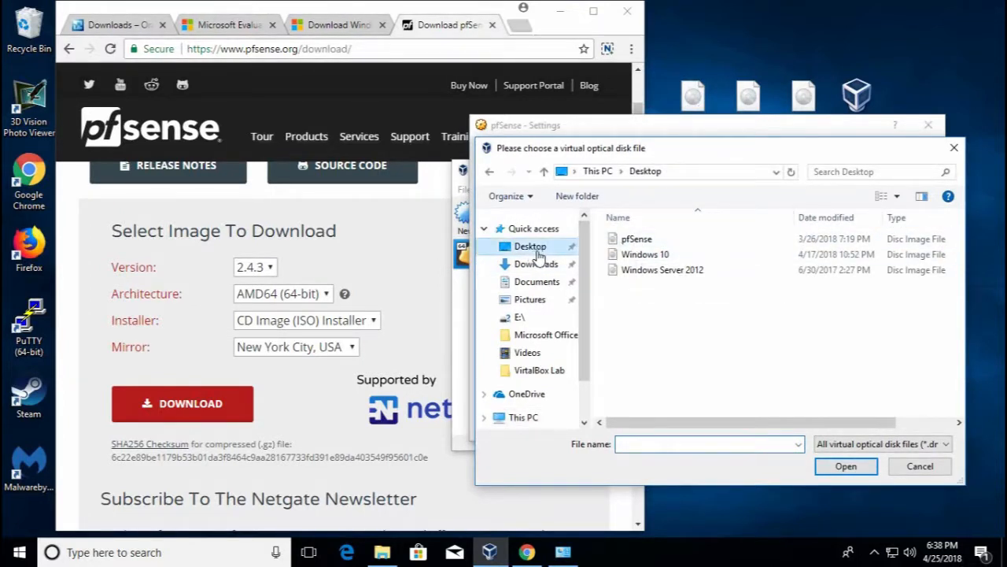
click(633, 240)
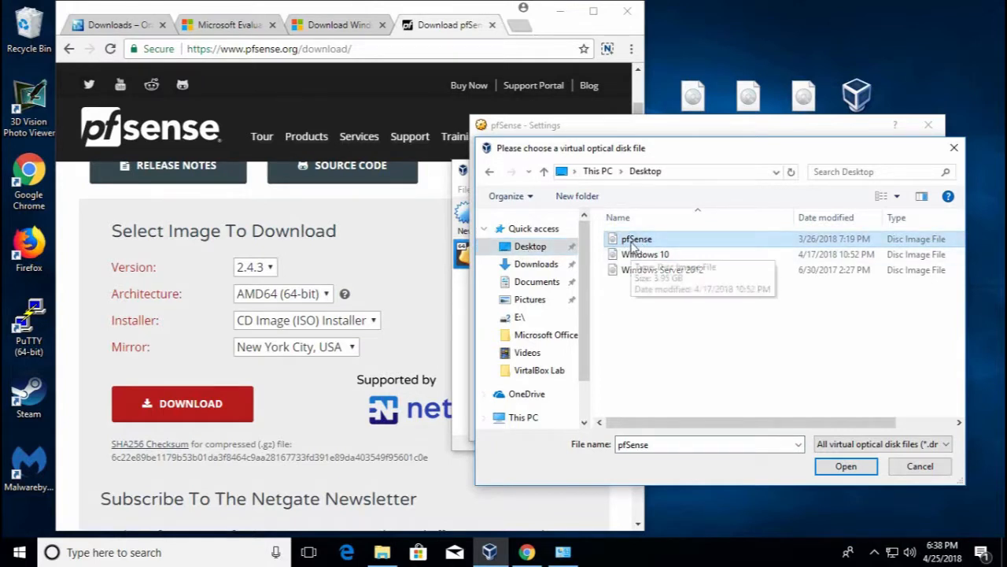
click(629, 240)
double_click(621, 241)
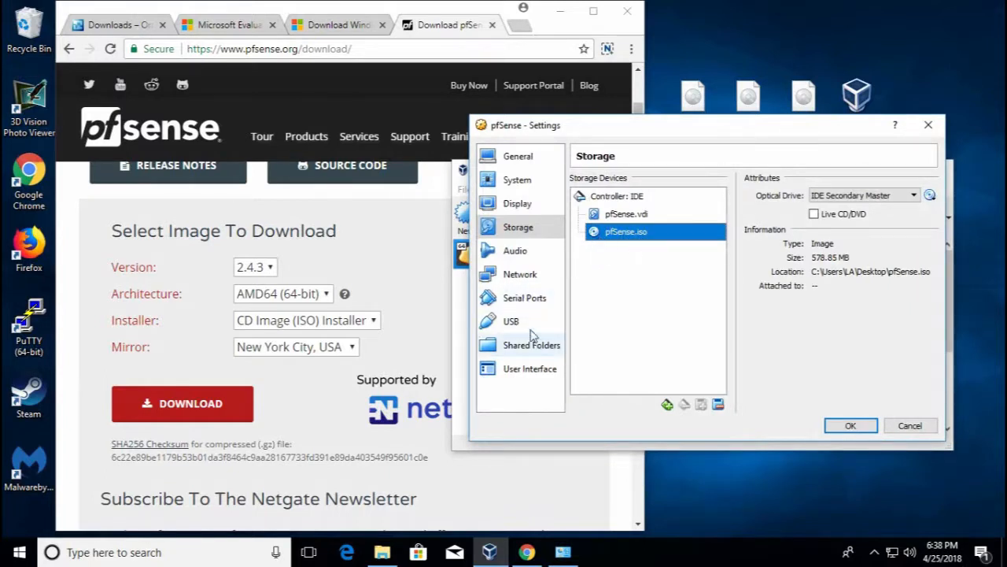
Enable Adapter 2 on Internal Network 'intnet', keep Adapter 1 on NAT, and save
click(538, 277)
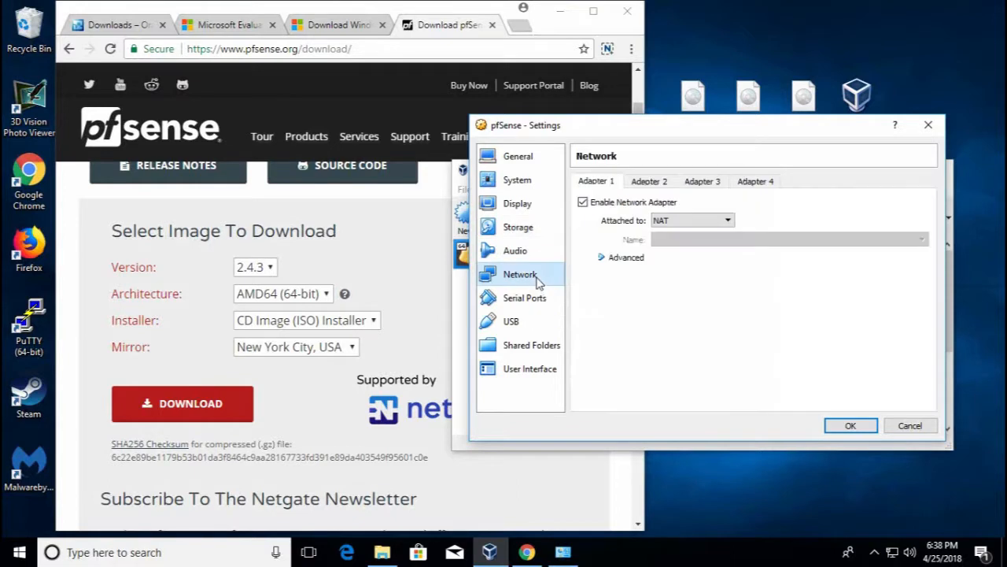
click(658, 183)
click(614, 203)
click(685, 220)
click(689, 268)
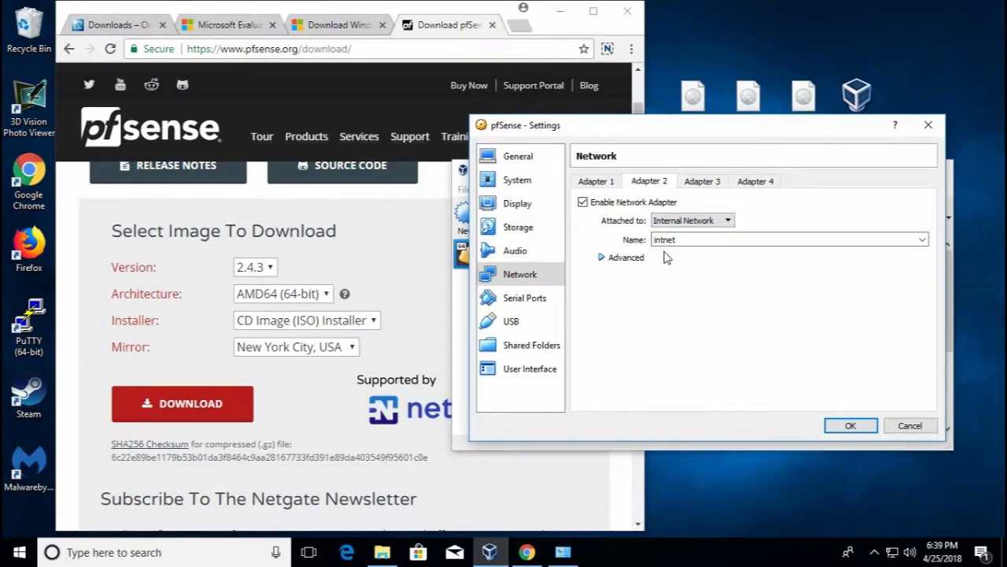
click(611, 183)
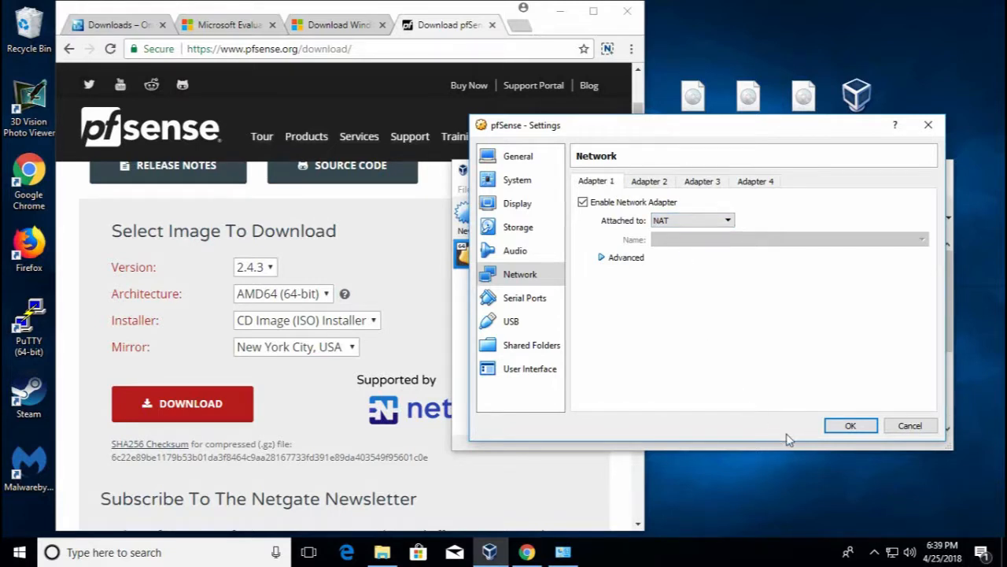
click(847, 427)
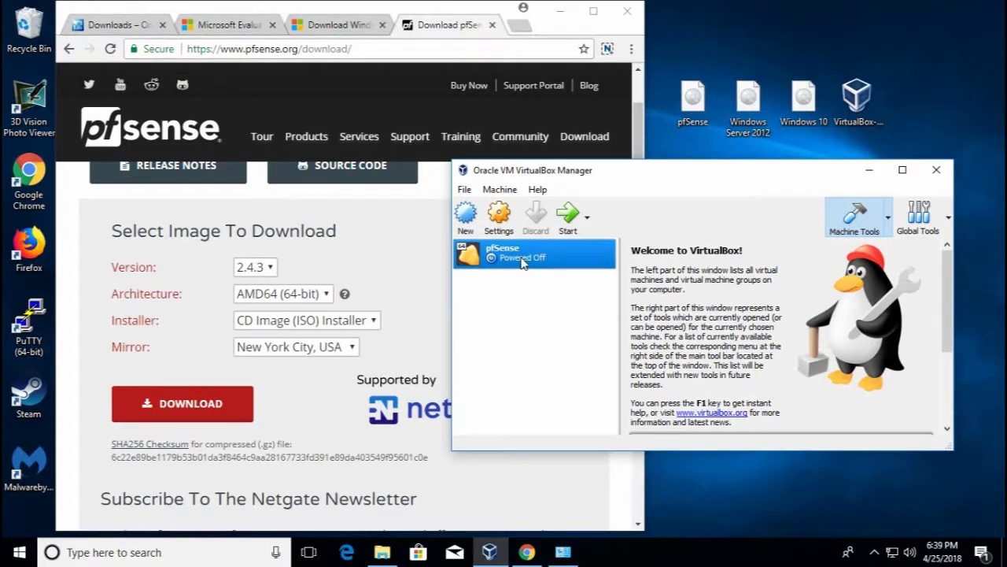
Start the pfSense VM and dismiss the keyboard capture and mouse integration notices
double_click(522, 260)
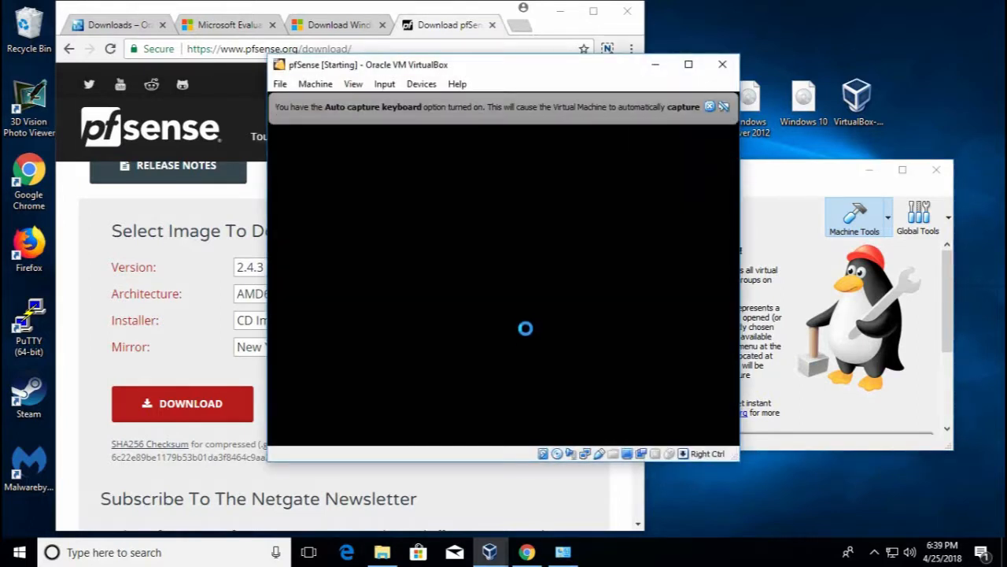
click(710, 107)
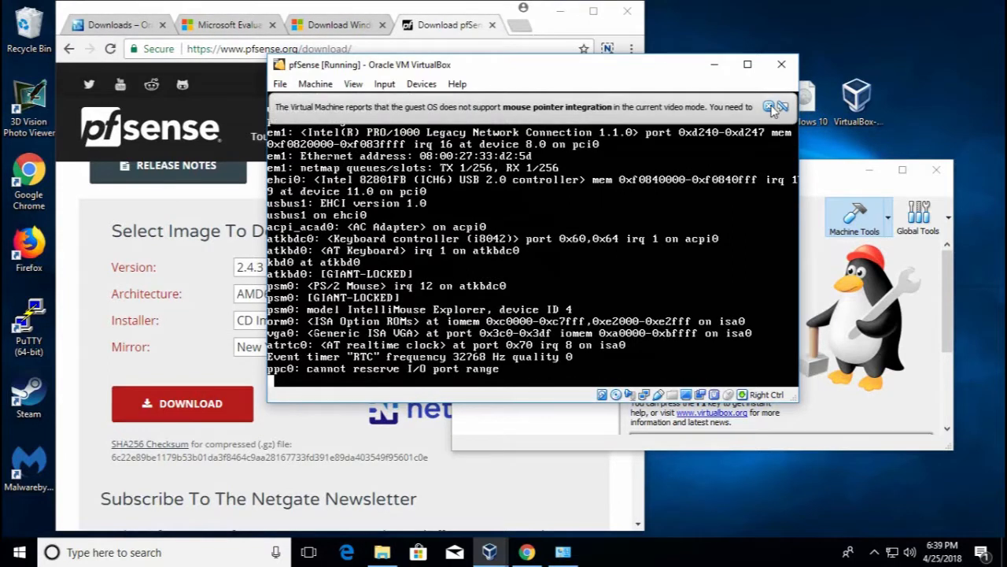
click(770, 107)
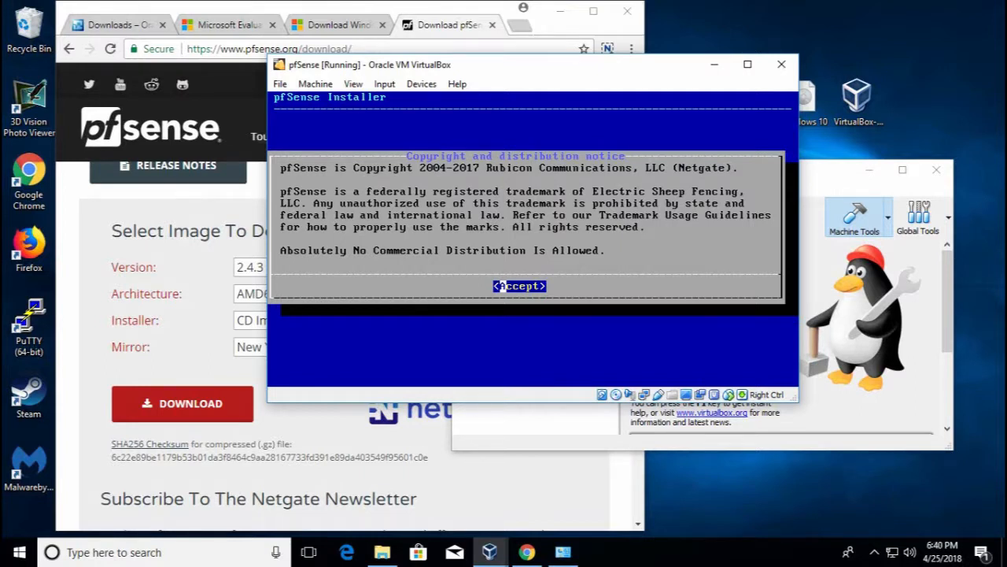
Install pfSense with the default keymap and Auto (UFS) partitioning, declining the post-install shell
key(Return)
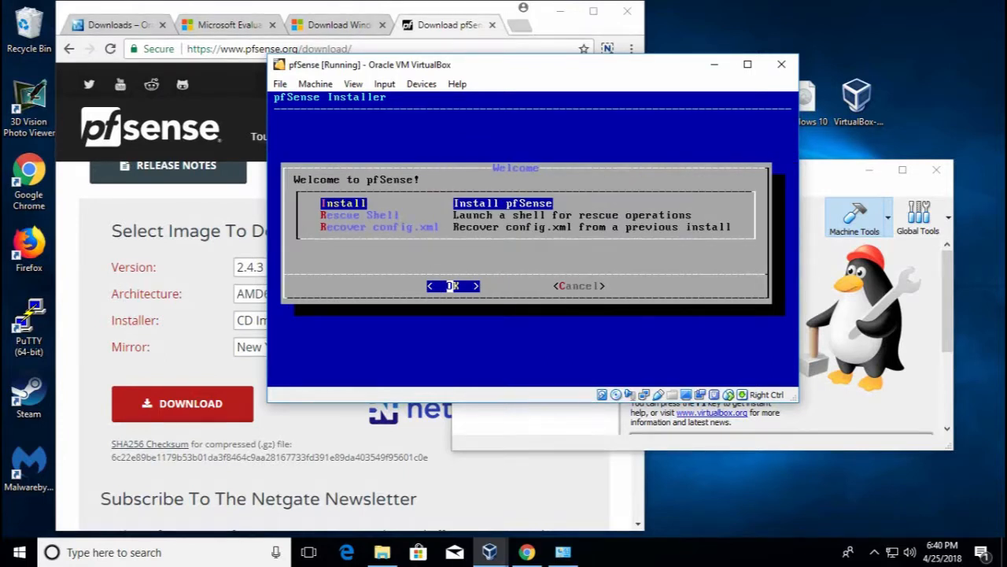
key(Return)
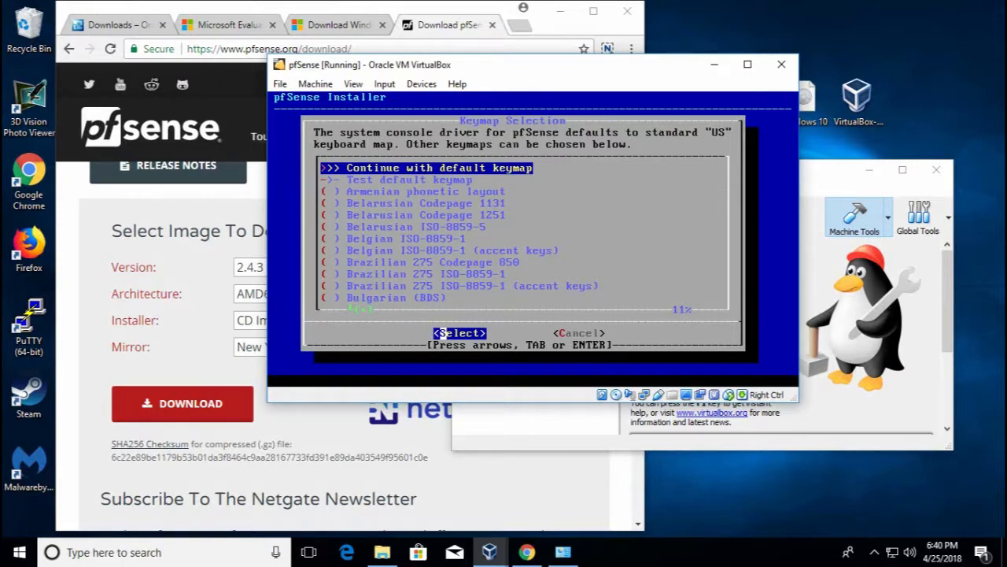
key(Return)
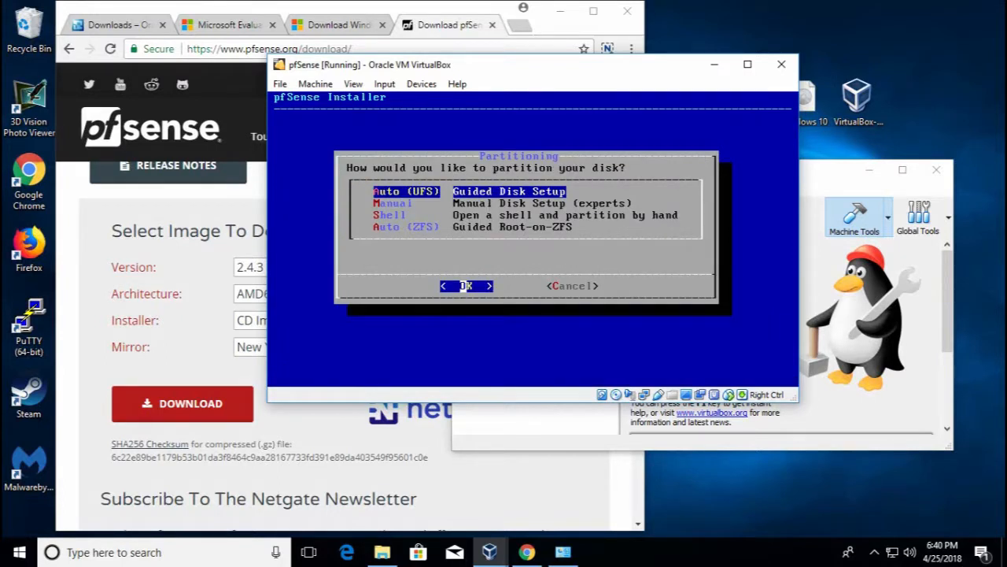
key(Return)
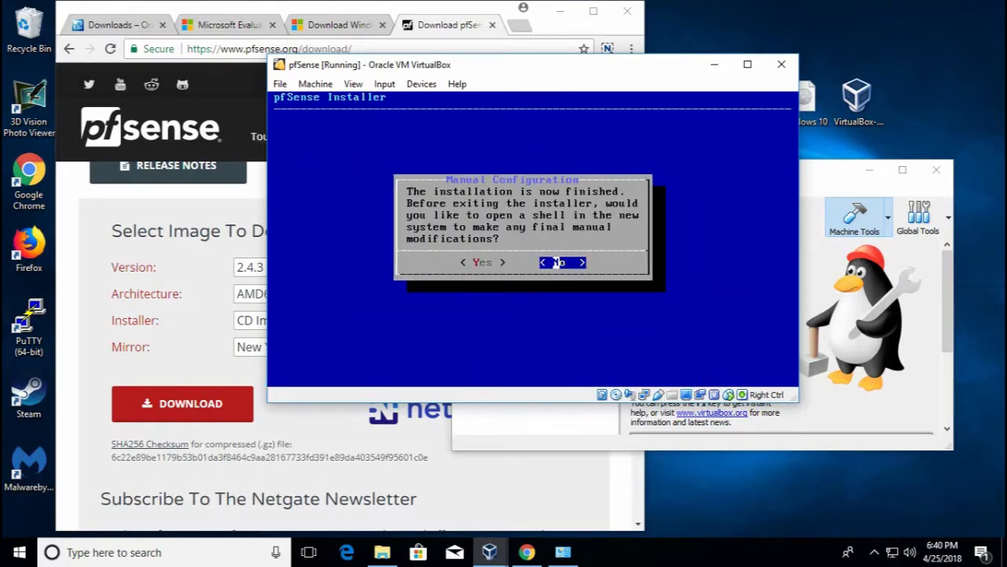
key(Return)
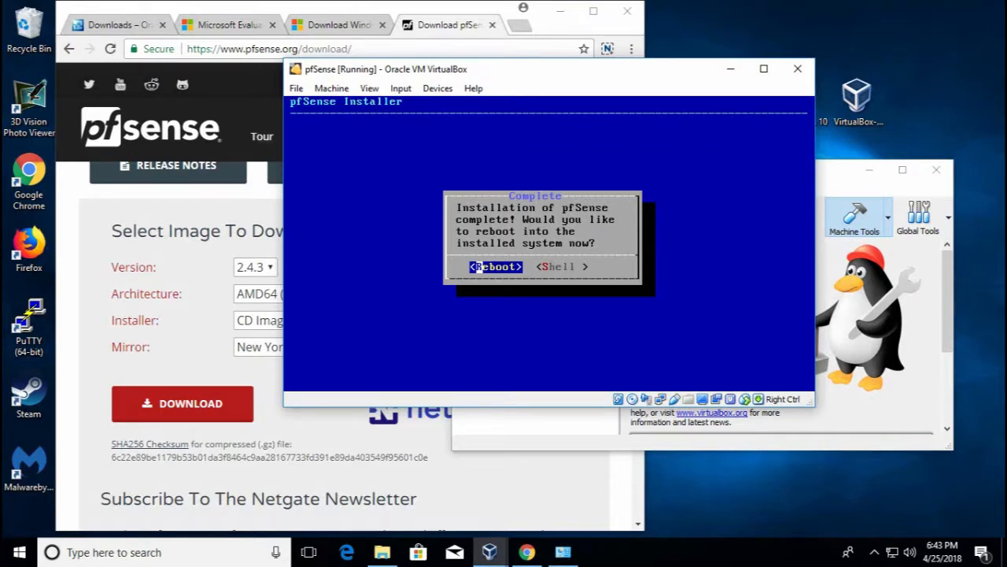
Reboot into the newly installed pfSense system
click(439, 90)
mouse_move(472, 105)
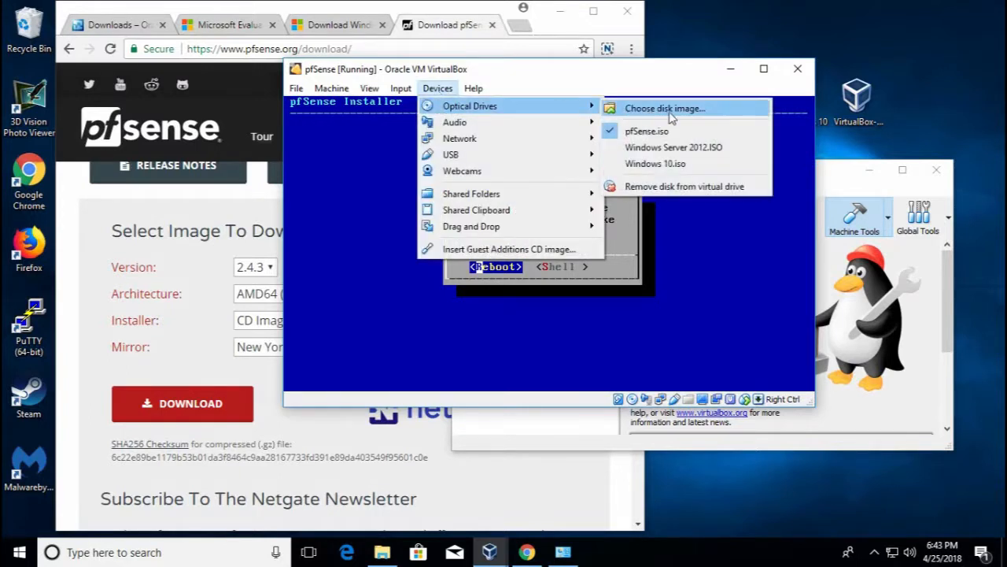
click(671, 189)
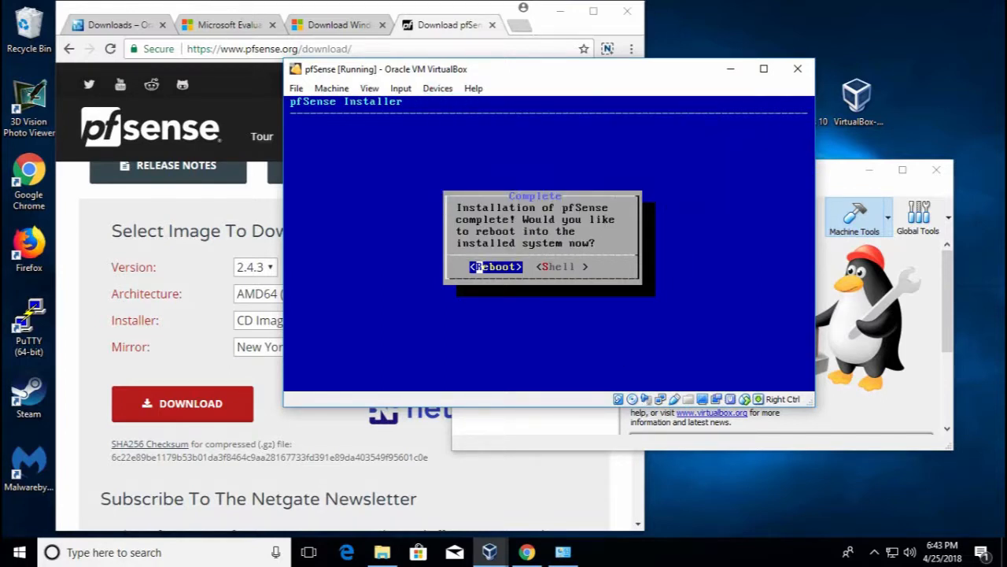
key(Return)
Force-remove the pfSense installer disk from the virtual optical drive and dismiss the notice
click(438, 88)
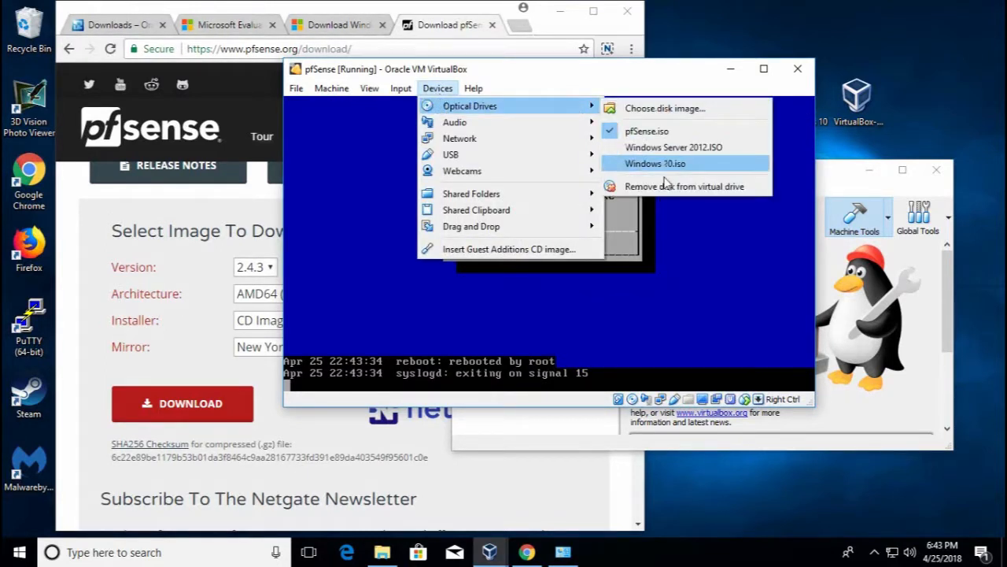
click(665, 185)
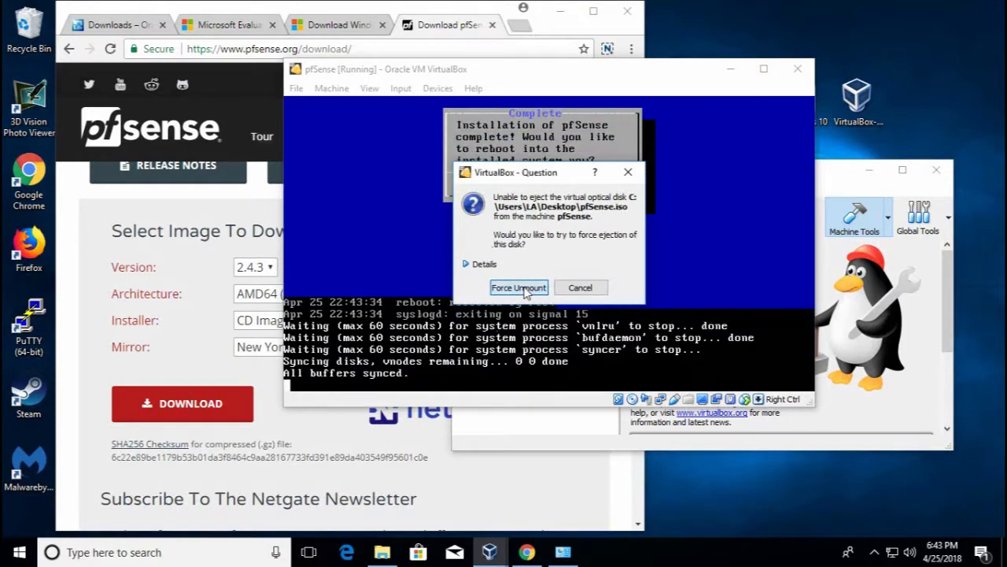
click(515, 288)
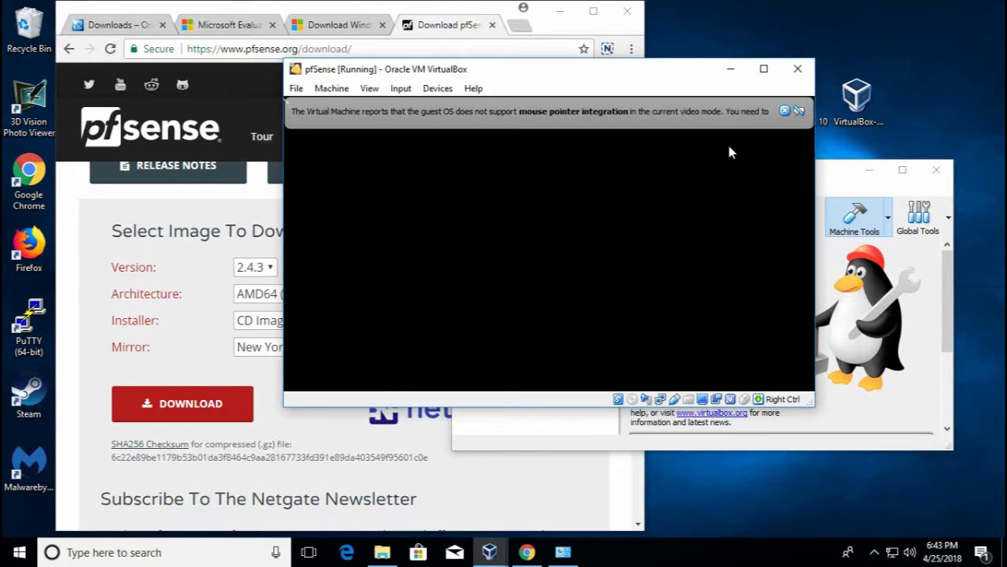
click(785, 111)
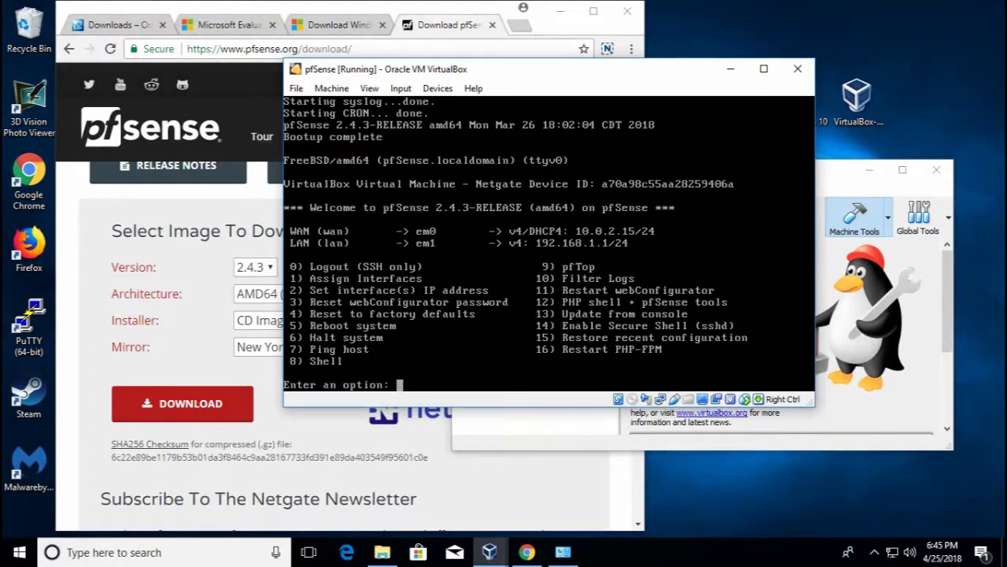
Move the booted pfSense console to the upper left and bring VirtualBox Manager forward
drag(492, 72, 345, 65)
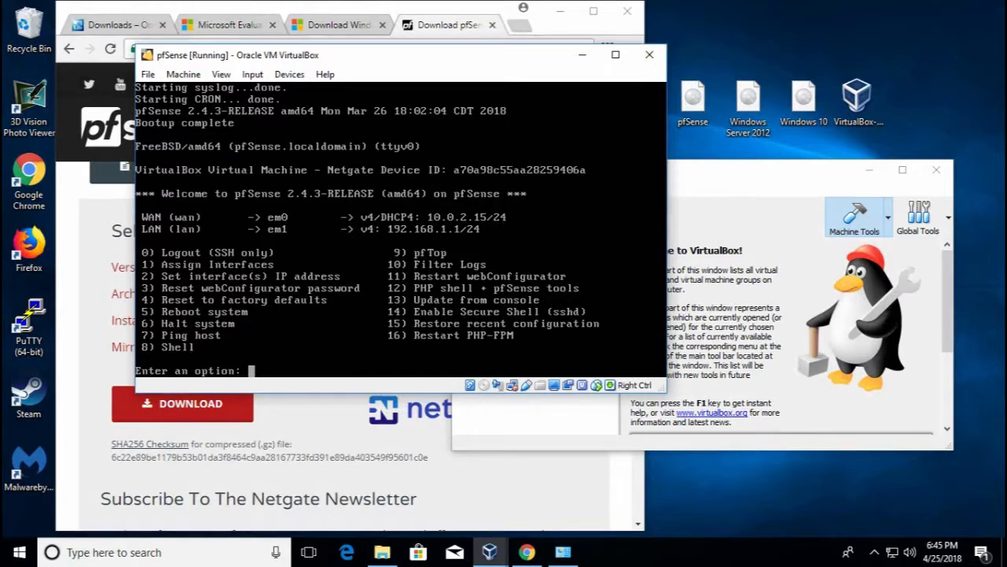
click(684, 186)
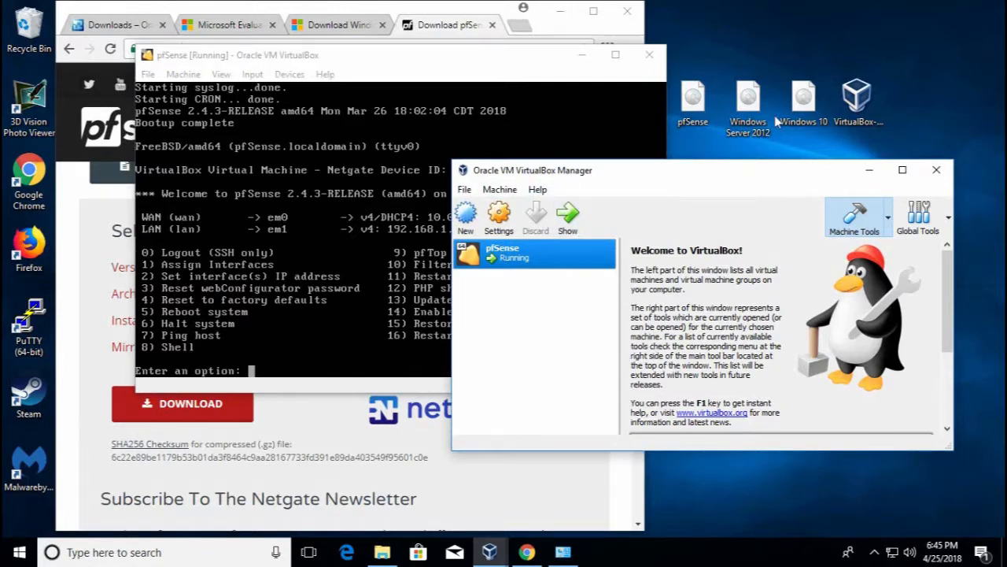
Start a new virtual machine named 'Windows 10' with 4096 MB of memory
click(802, 102)
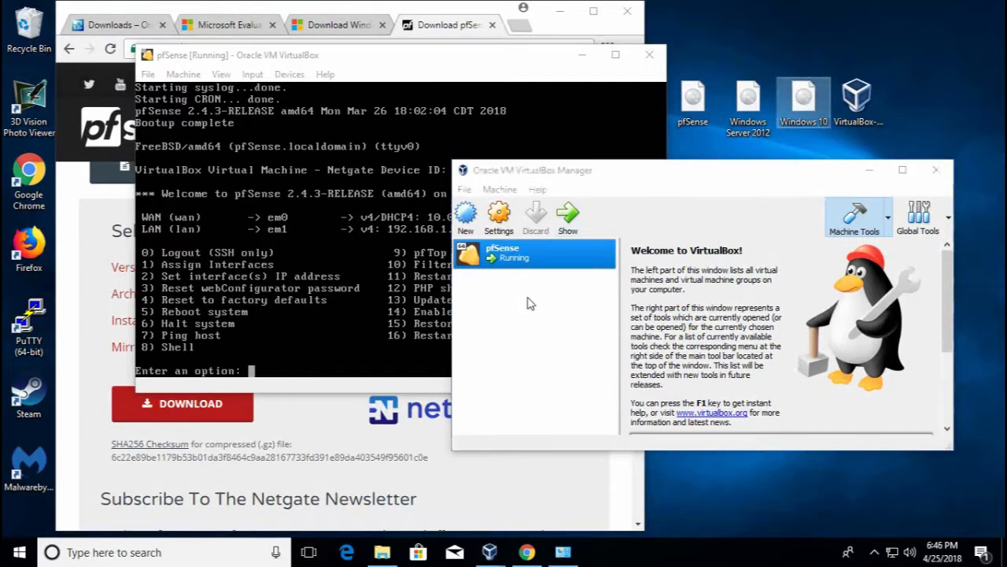
click(531, 302)
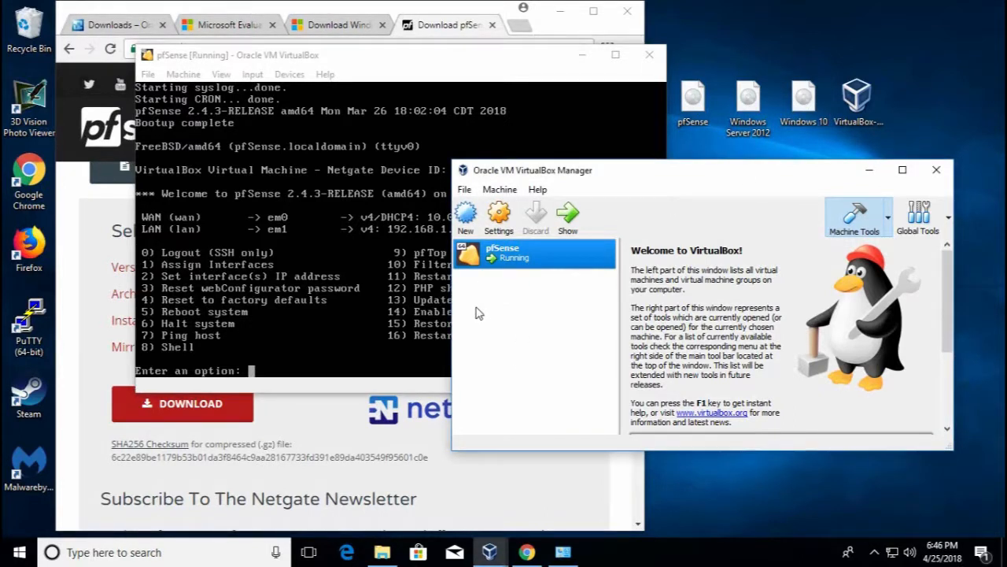
click(469, 219)
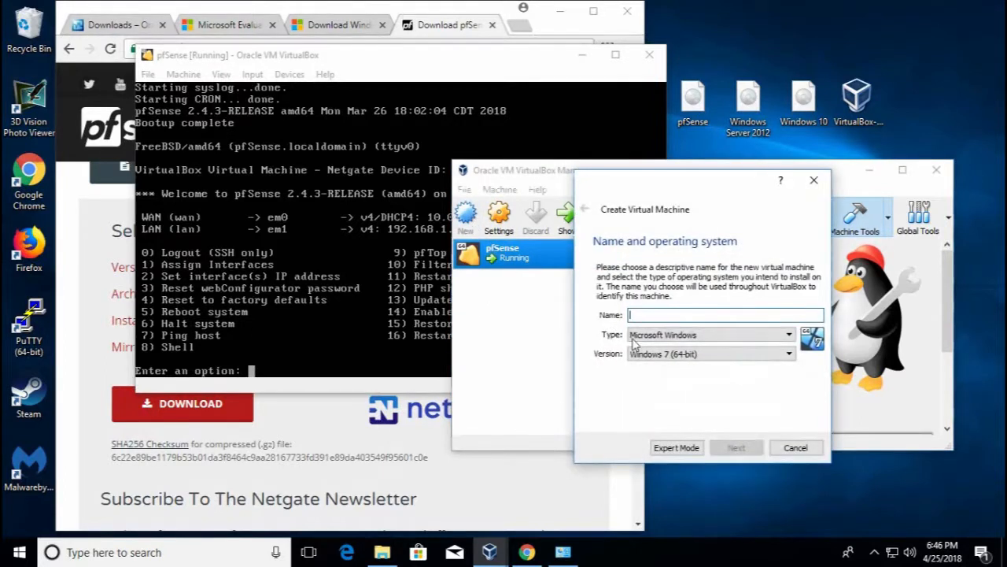
text(Windows 10)
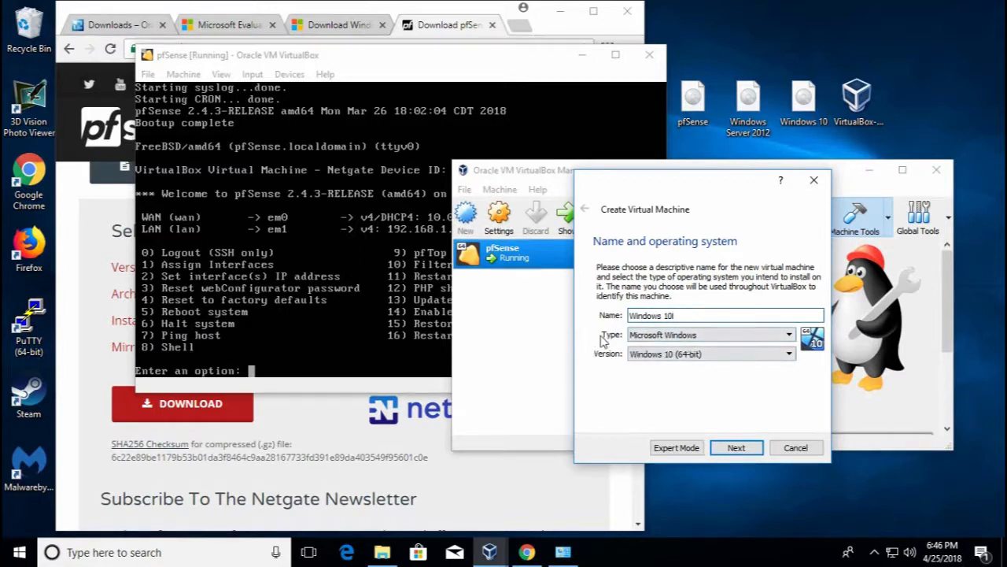
click(731, 459)
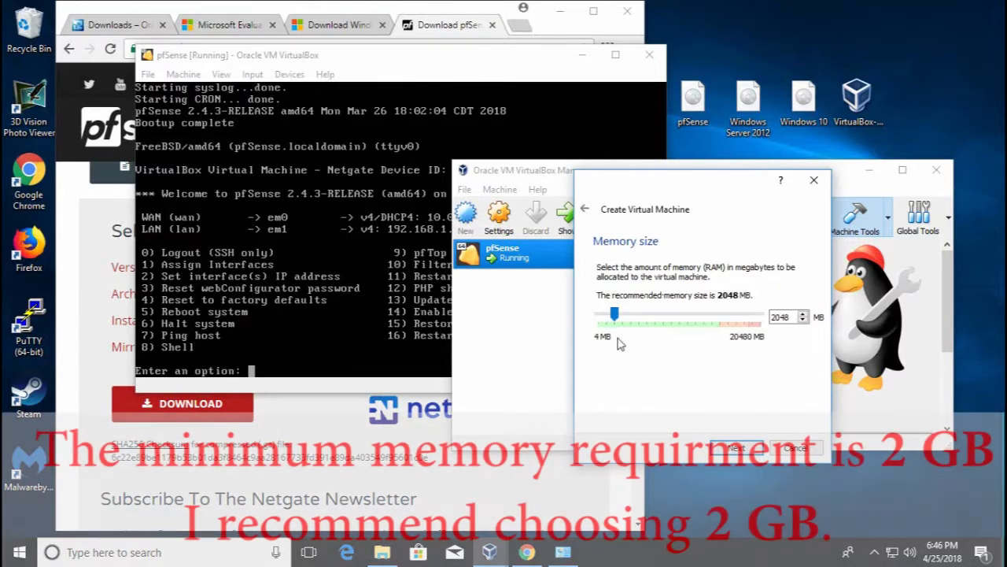
drag(623, 321, 636, 319)
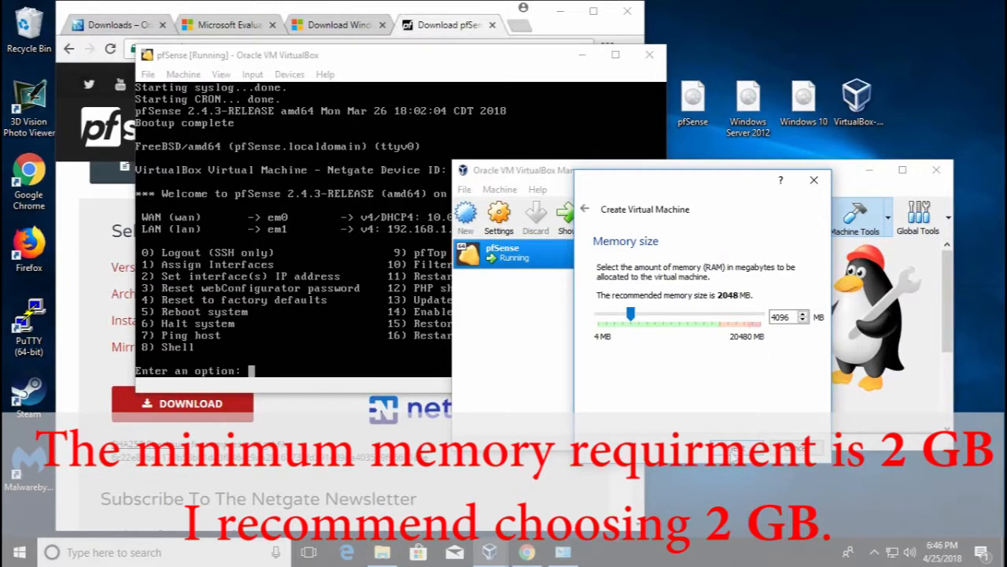
click(734, 450)
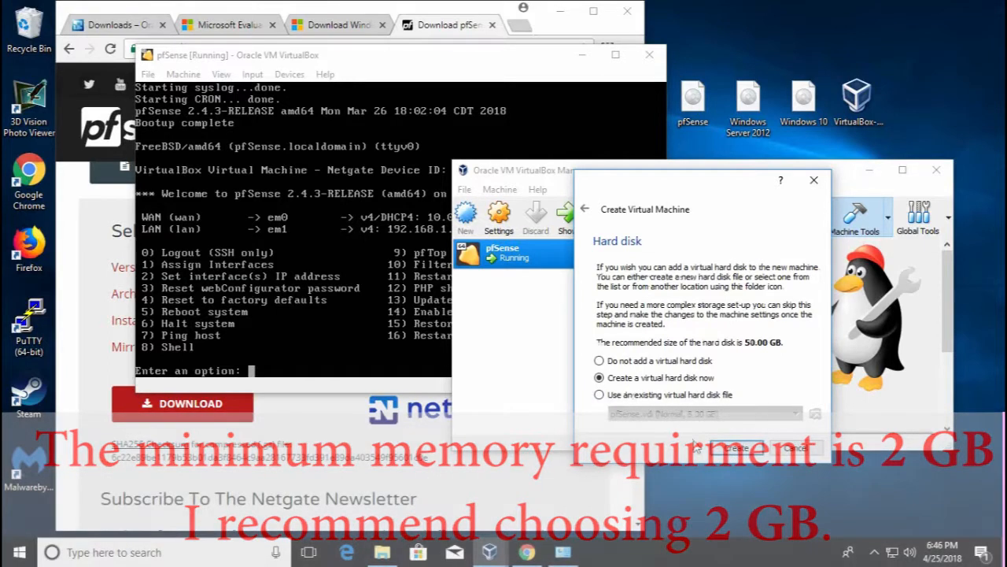
Give it a new dynamically allocated 25 GB VDI hard disk and create the machine
click(735, 447)
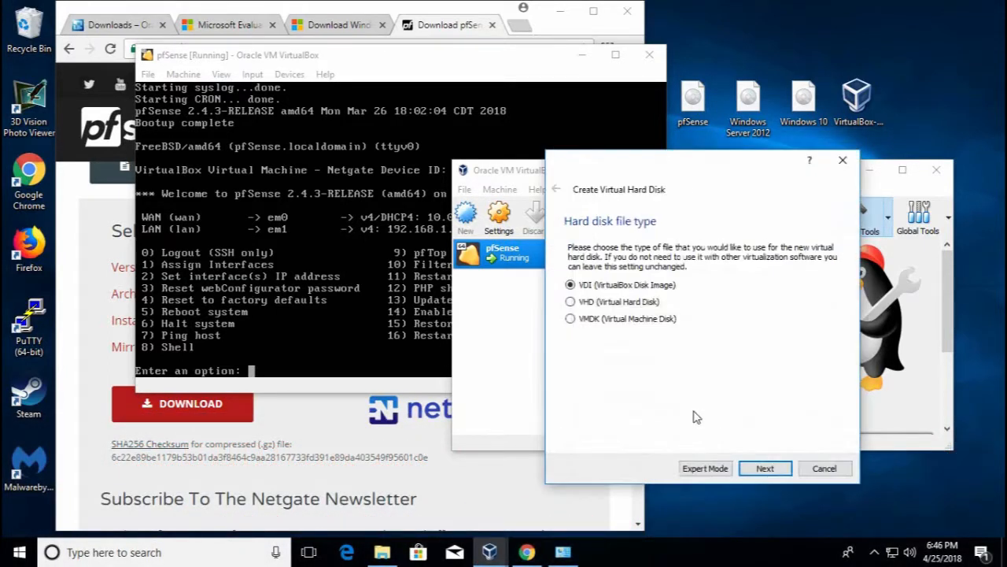
click(743, 471)
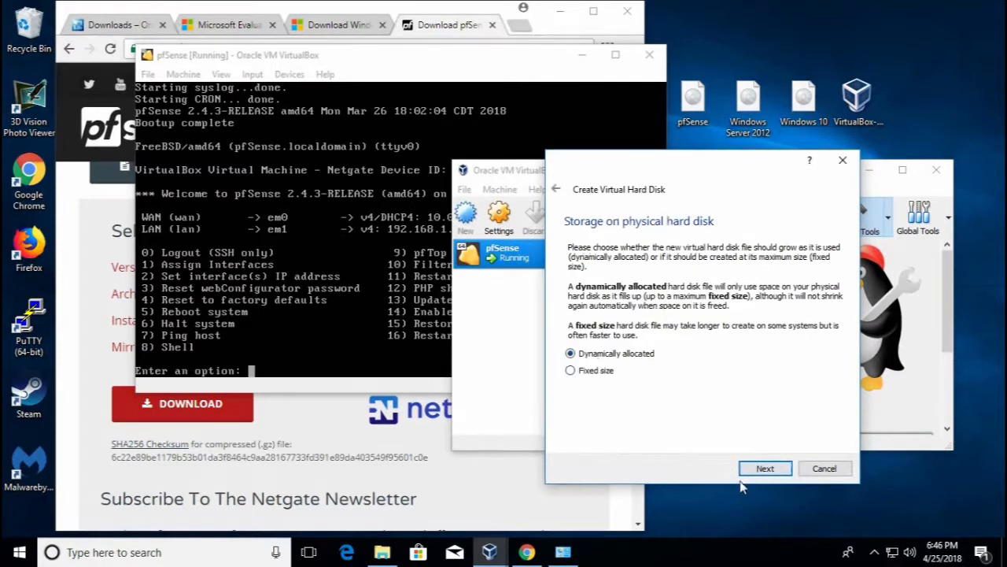
click(775, 470)
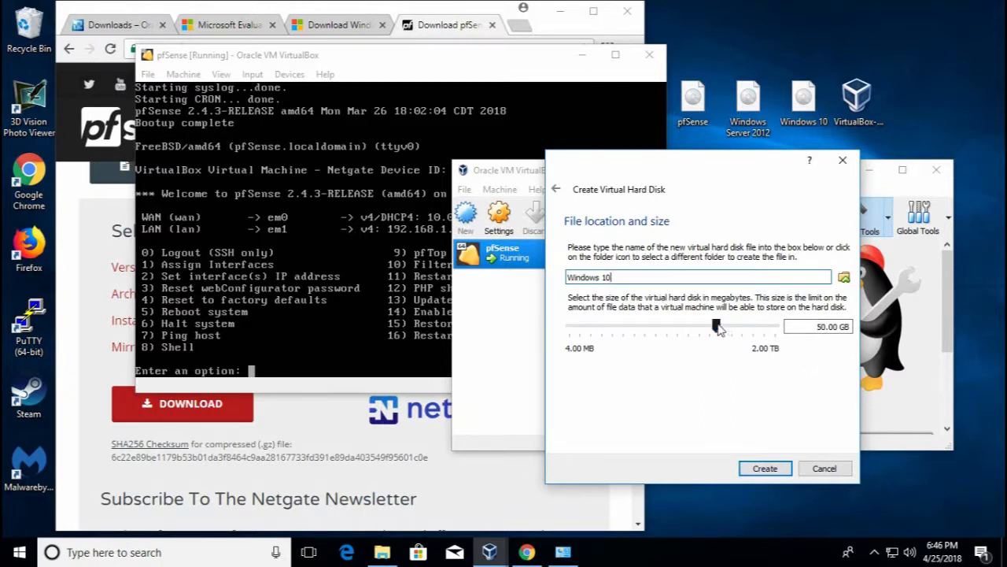
drag(817, 329, 828, 354)
text(25)
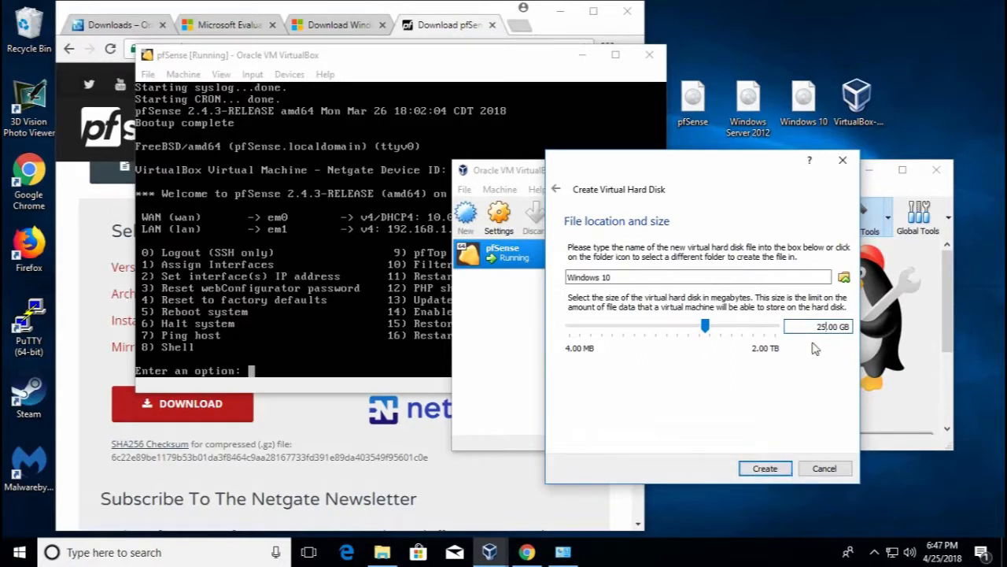
click(754, 469)
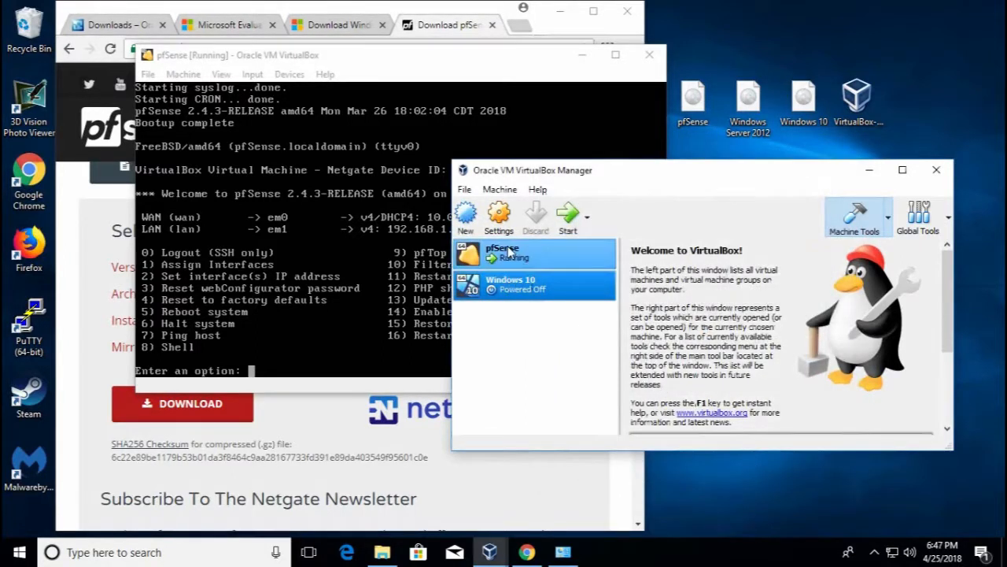
Set the Windows 10 machine's Processor(s) to 2 in its System settings
right_click(523, 290)
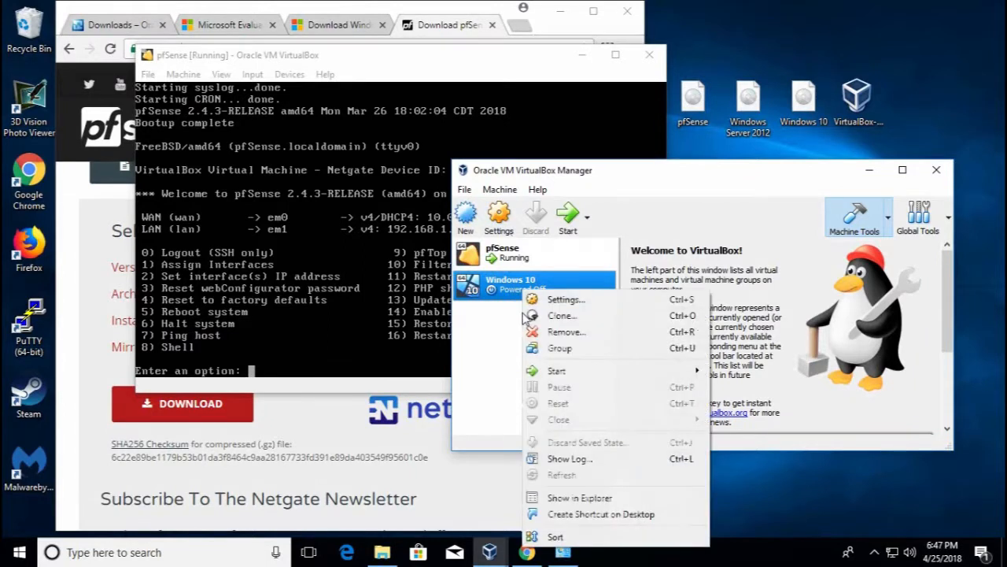
click(561, 302)
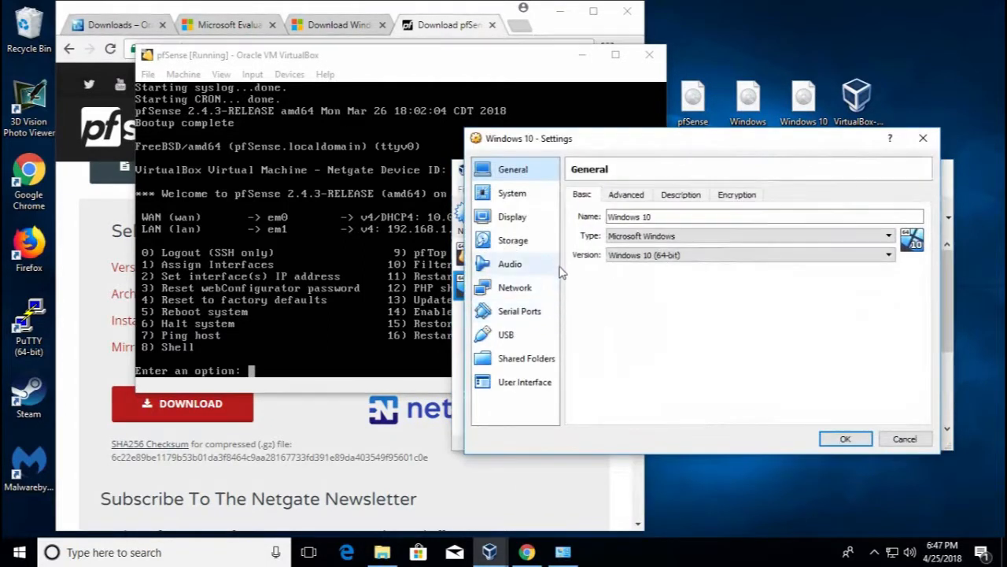
click(525, 200)
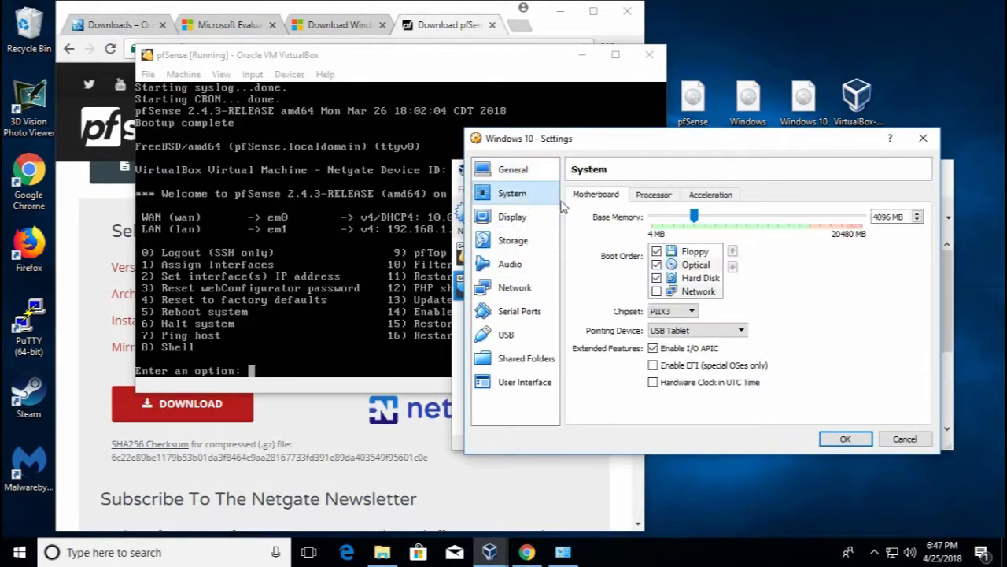
click(651, 200)
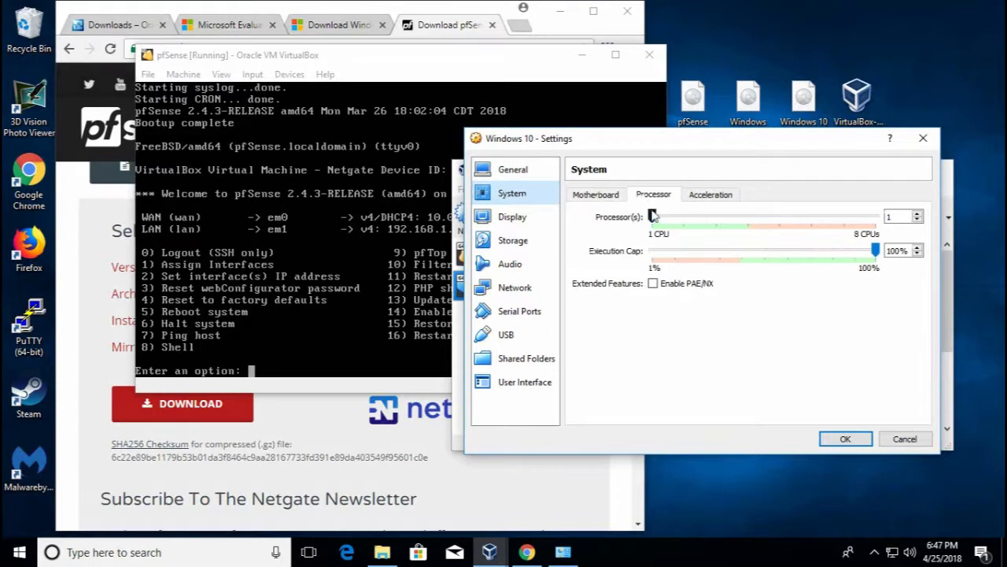
drag(654, 218, 685, 220)
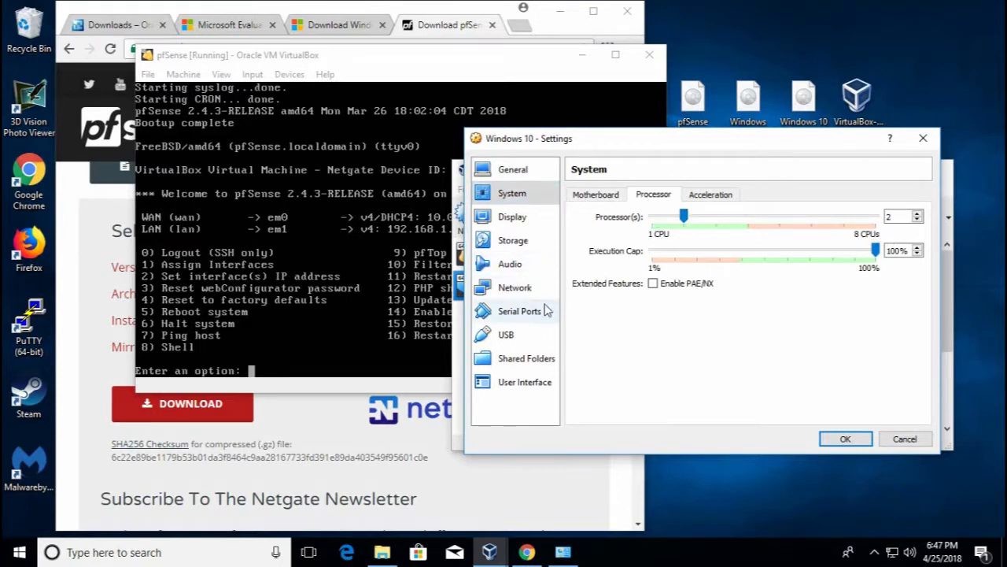
click(527, 242)
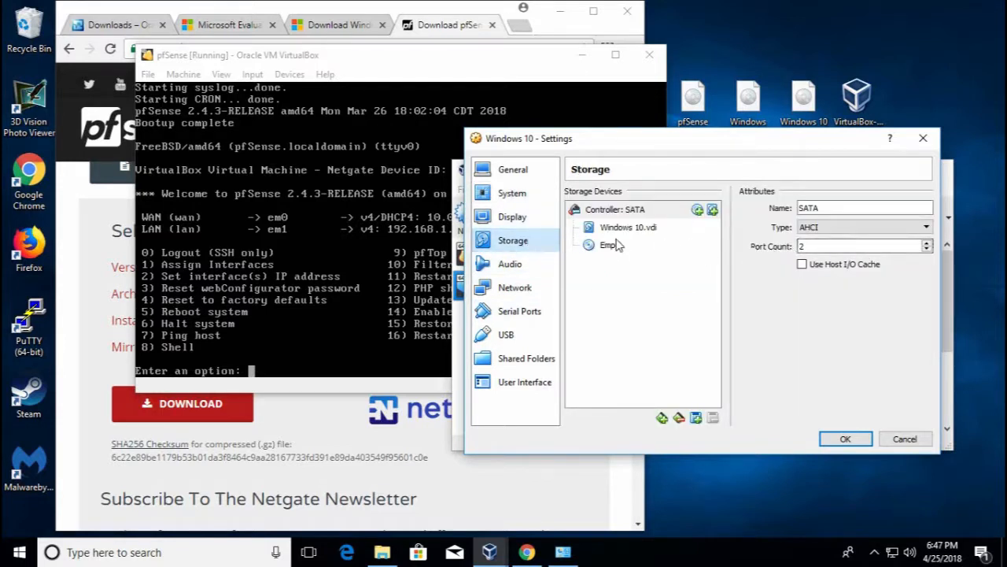
Mark Windows 10.vdi as a solid-state drive and load Windows 10.iso into the empty optical drive
click(644, 232)
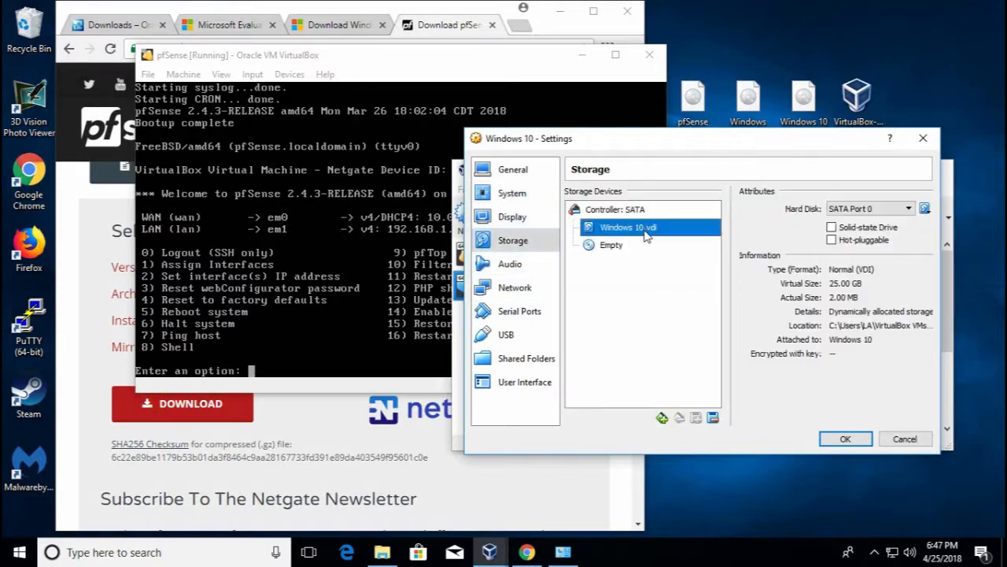
click(832, 227)
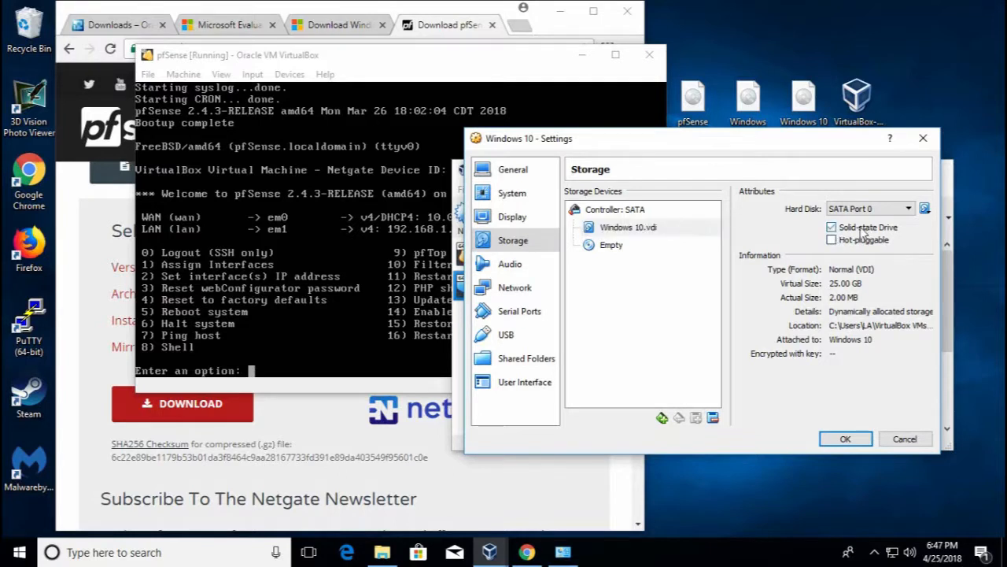
click(617, 250)
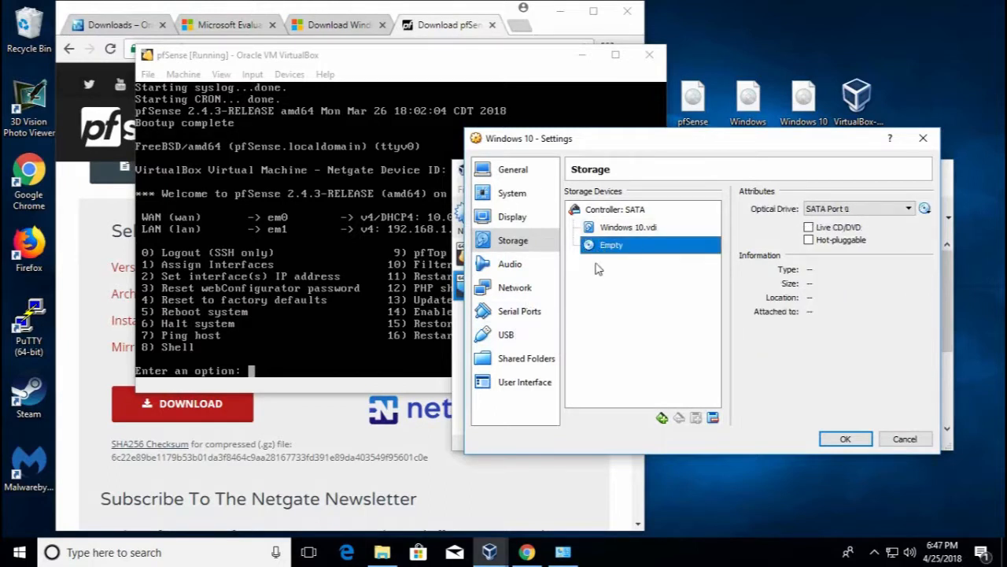
click(925, 208)
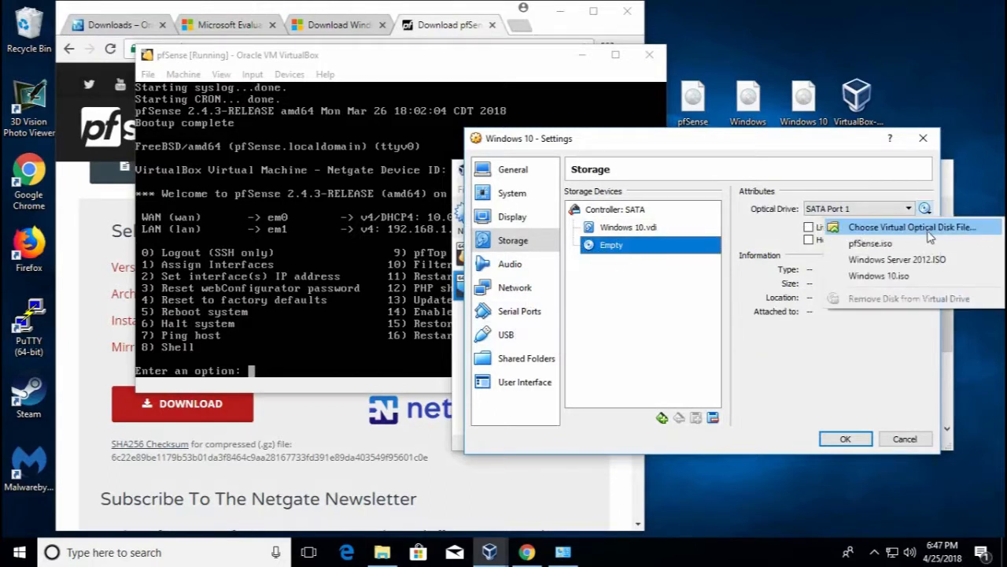
click(865, 225)
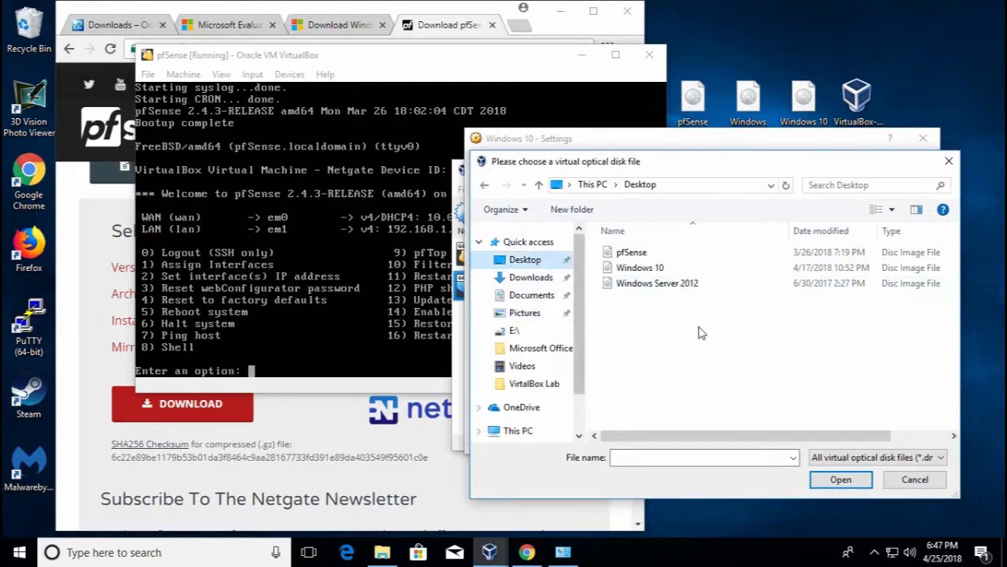
double_click(639, 269)
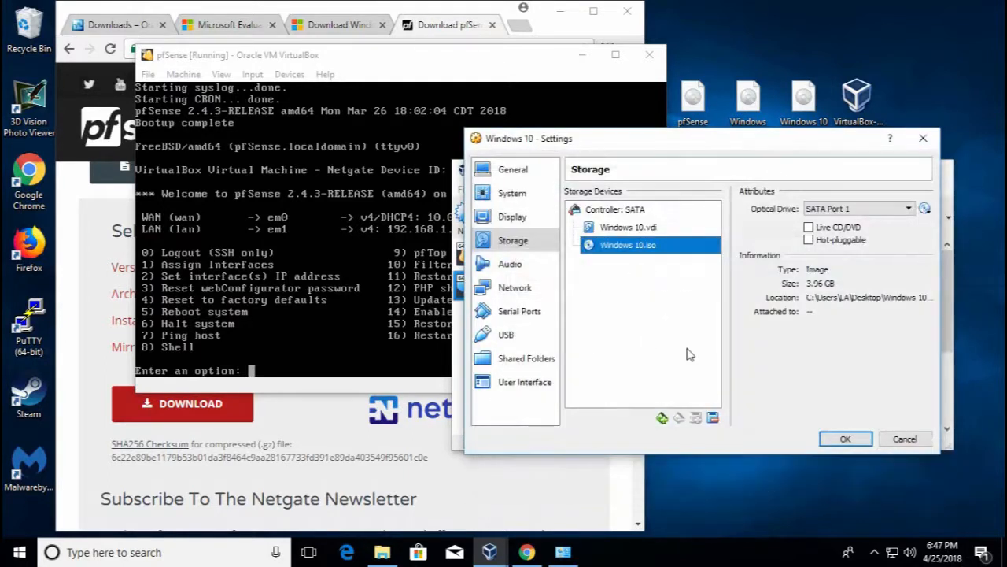
Attach Adapter 1 to Internal Network 'intnet' and save the Windows 10 settings
click(518, 290)
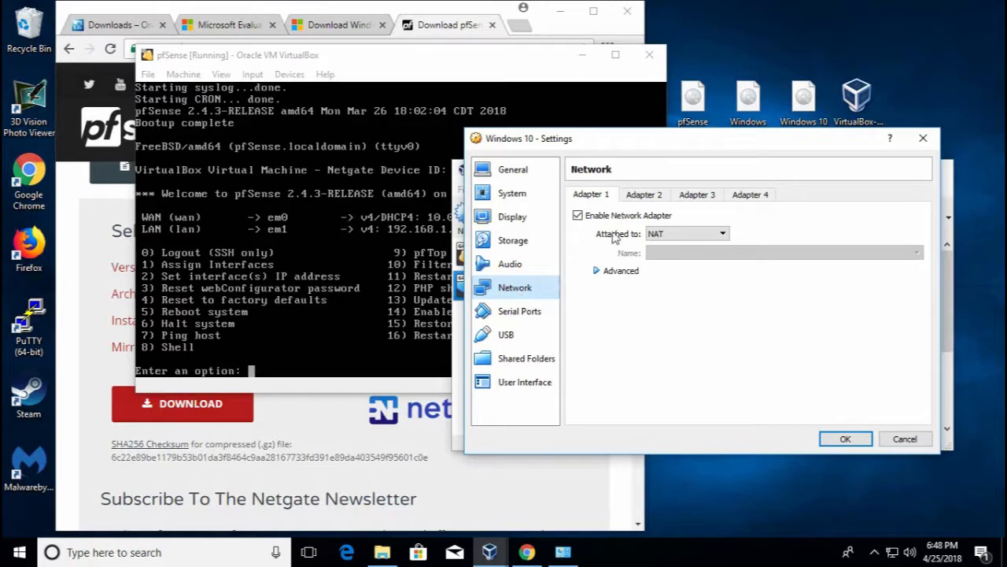
click(681, 235)
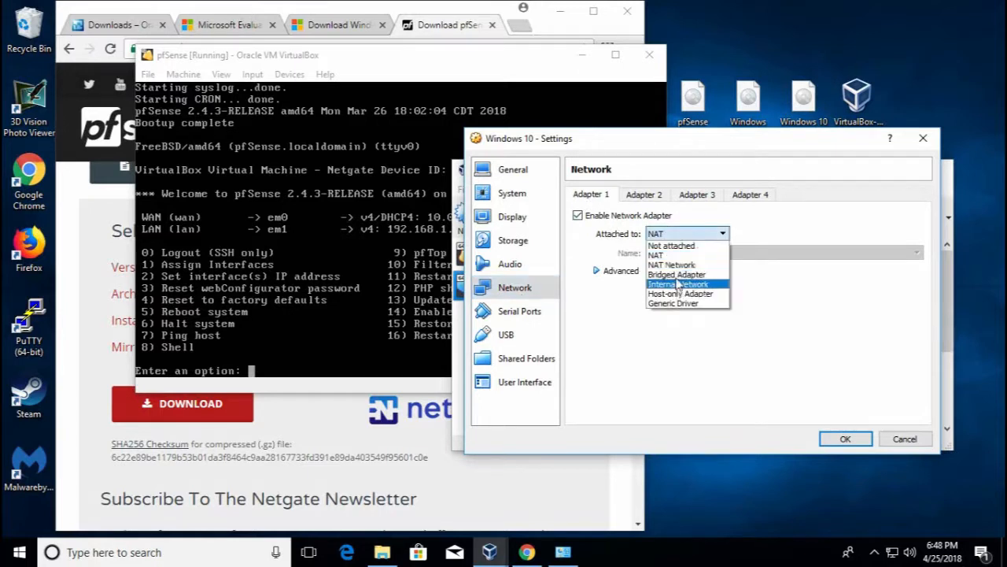
click(682, 288)
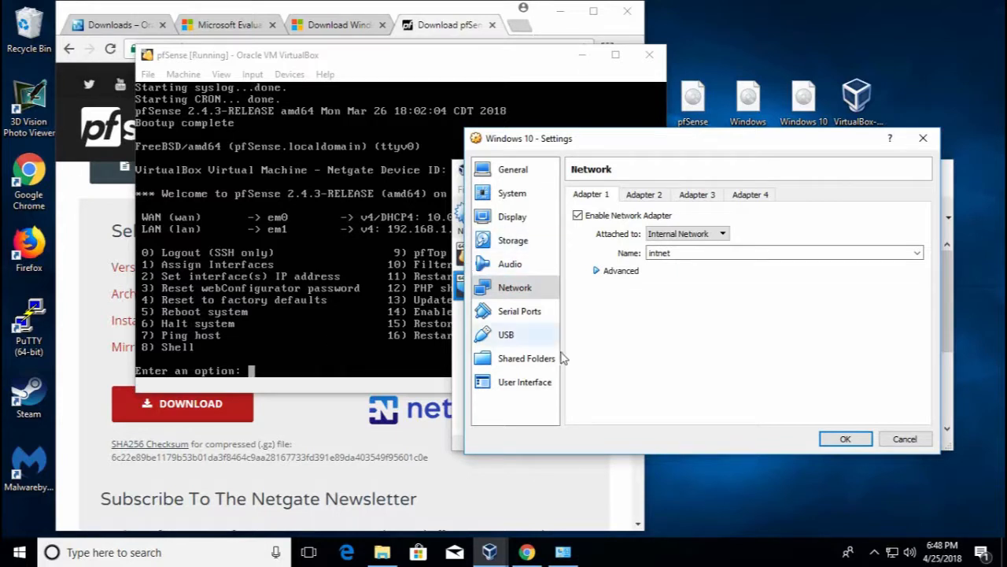
click(831, 442)
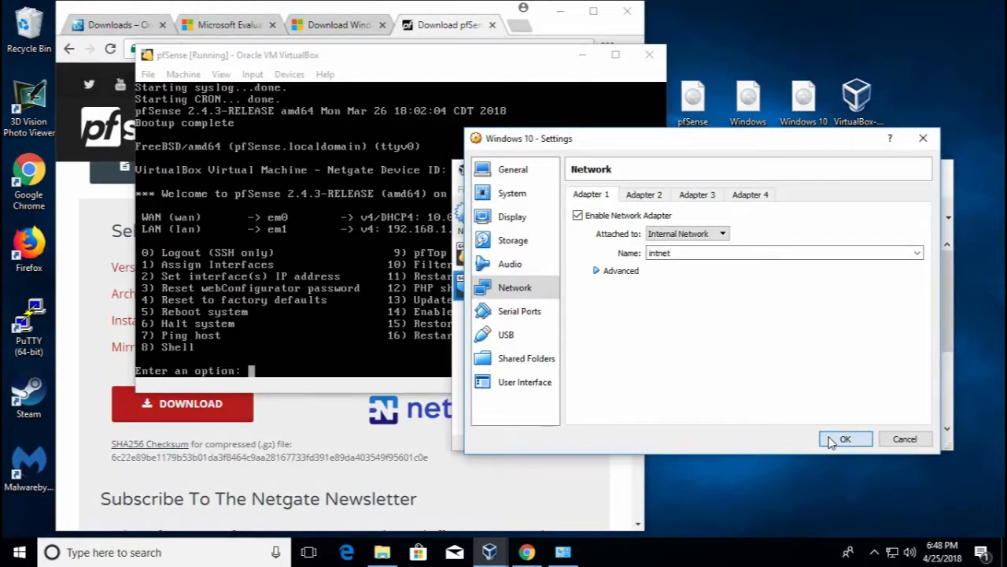
click(831, 441)
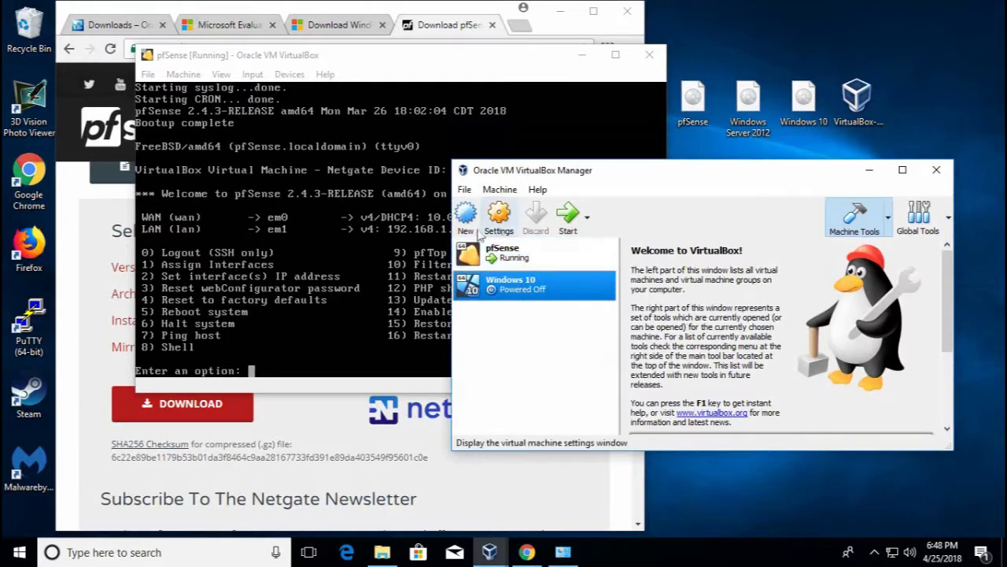
Start the Windows 10 VM in scaled mode and launch Windows Setup with default language settings
click(568, 215)
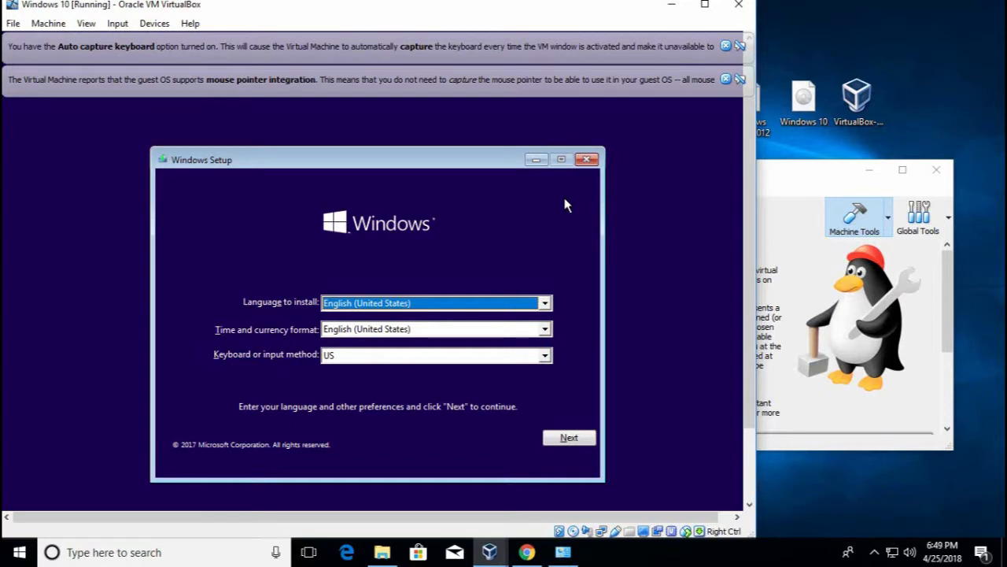
key(Control_R+c)
key(Return)
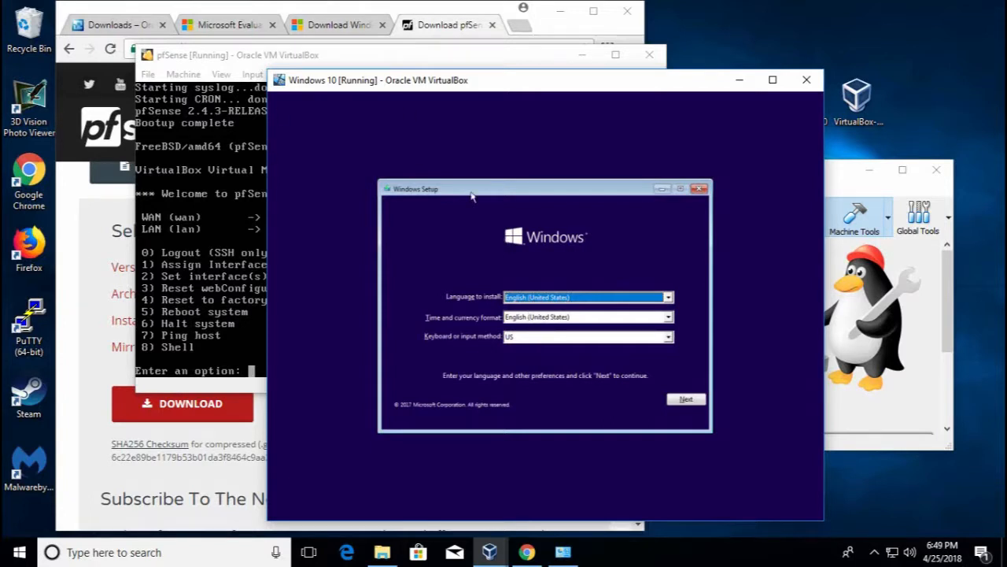
click(686, 400)
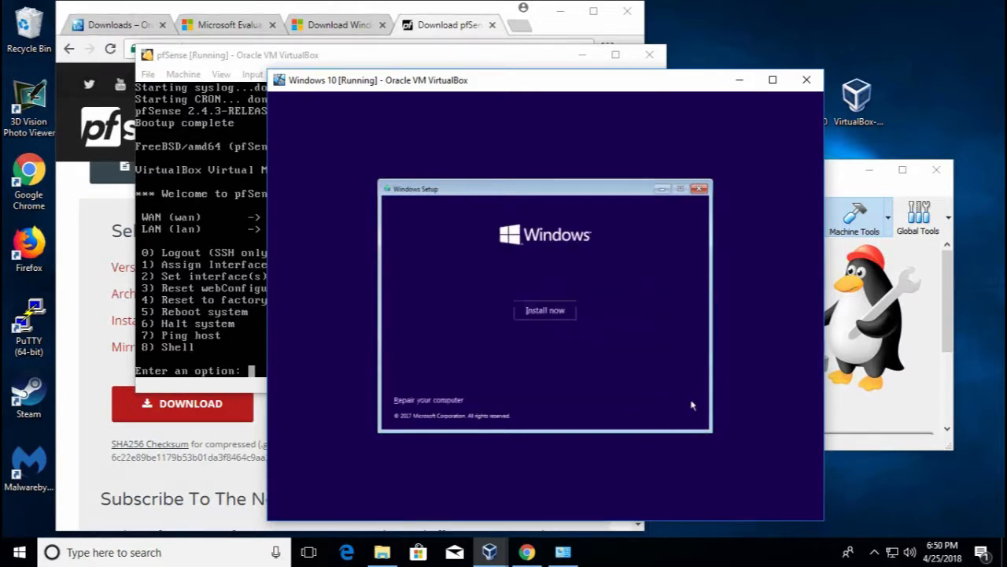
click(538, 314)
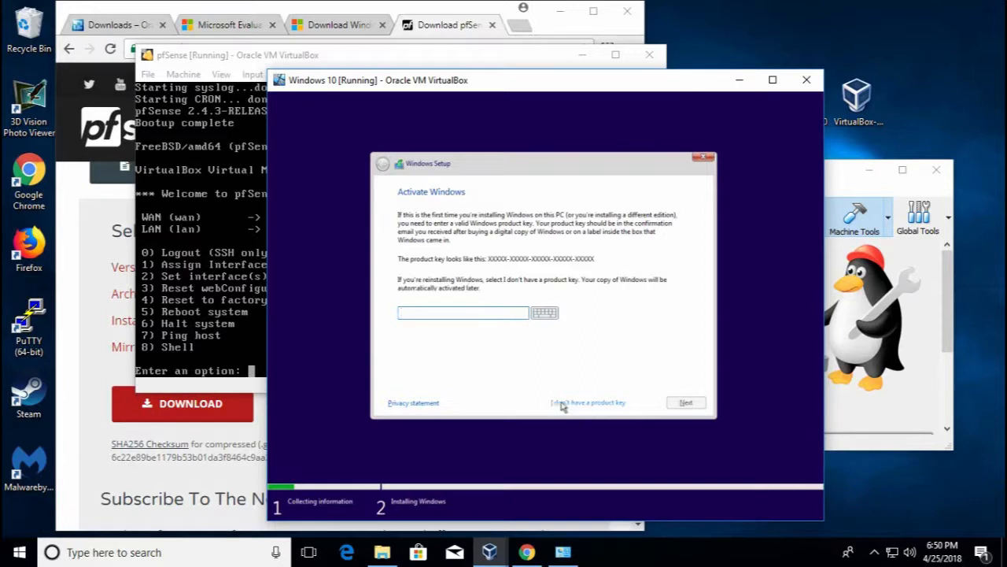
Install Windows 10 Pro without a product key as a custom install on Drive 0's unallocated space
click(599, 406)
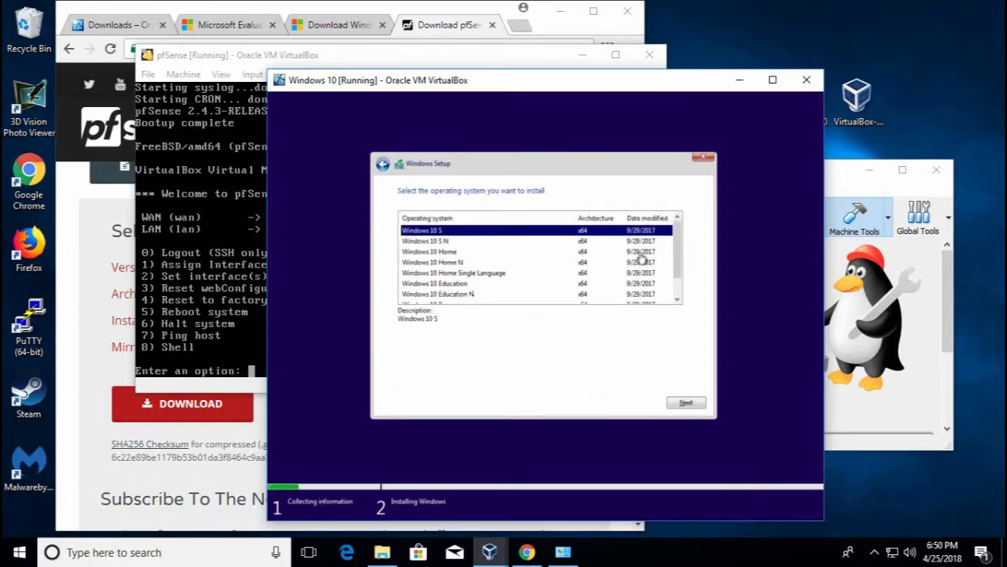
drag(678, 258, 677, 290)
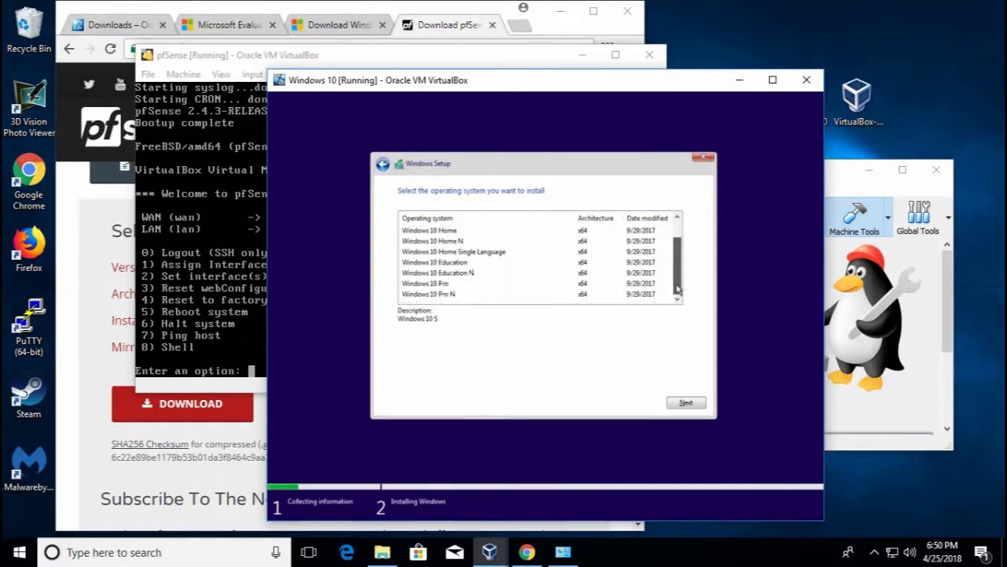
click(459, 285)
click(687, 404)
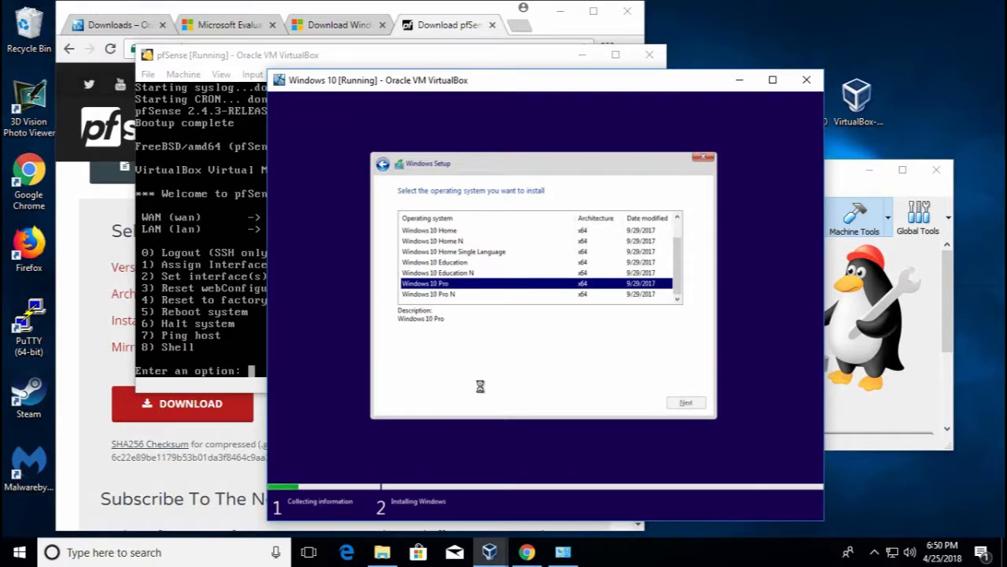
click(403, 377)
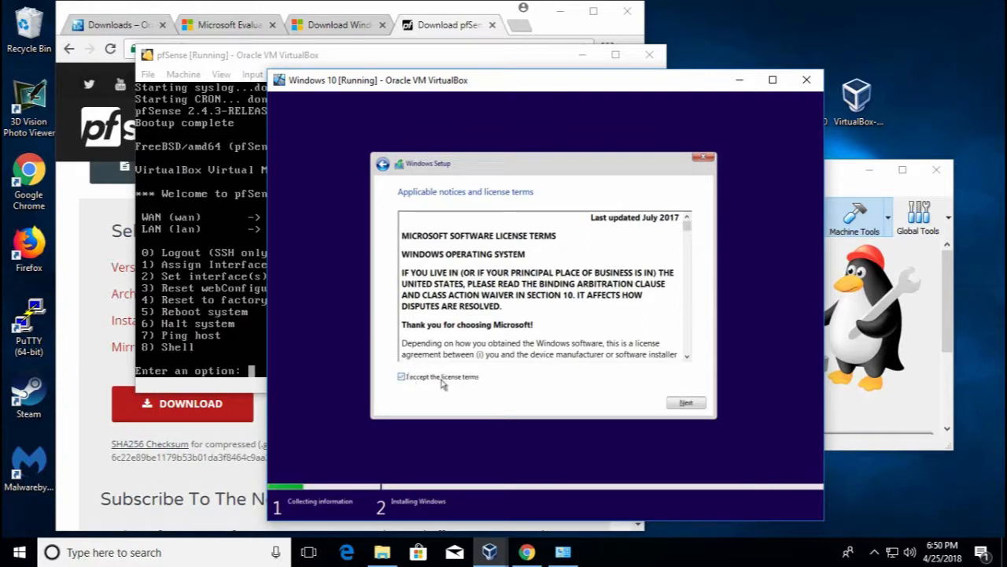
click(688, 404)
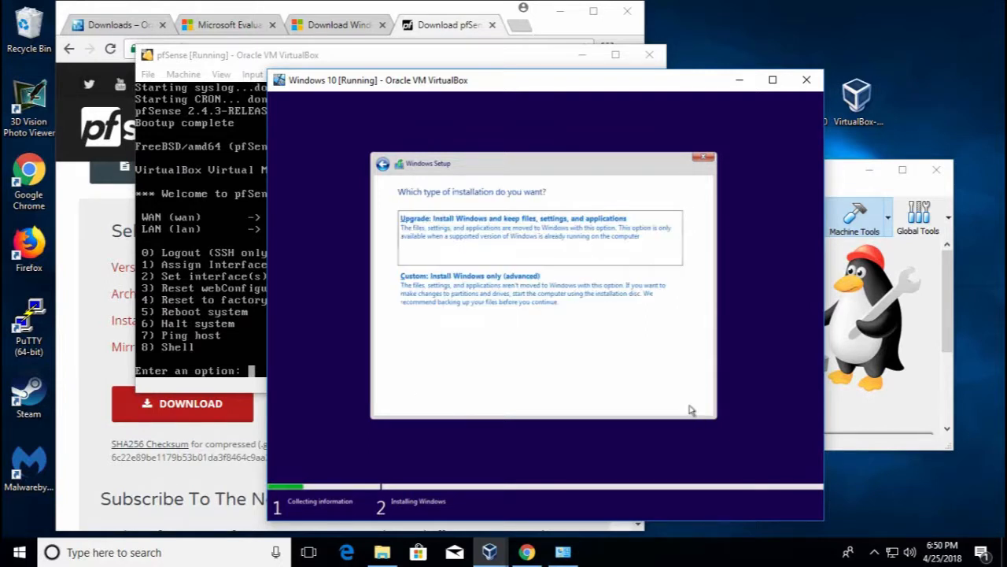
click(485, 292)
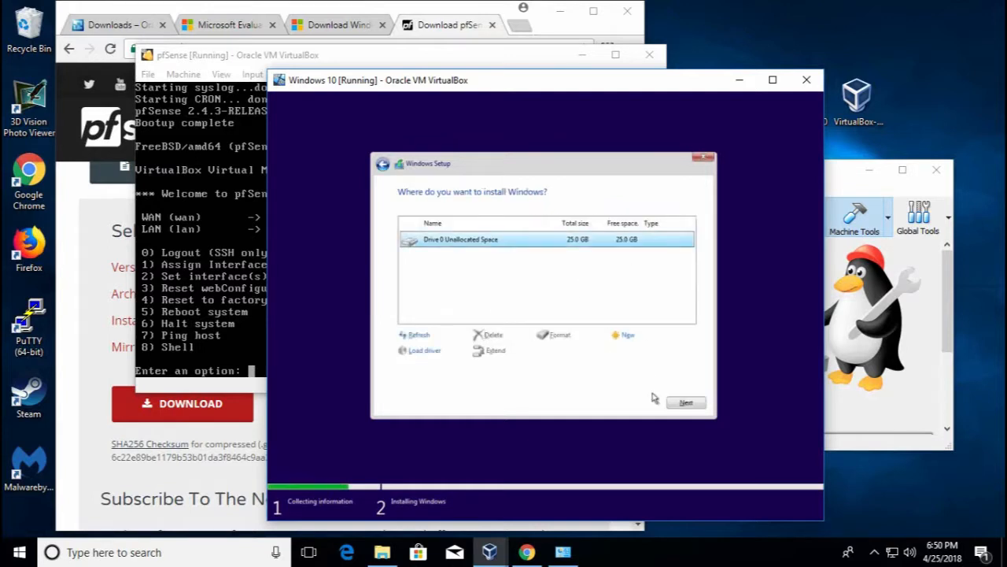
click(682, 403)
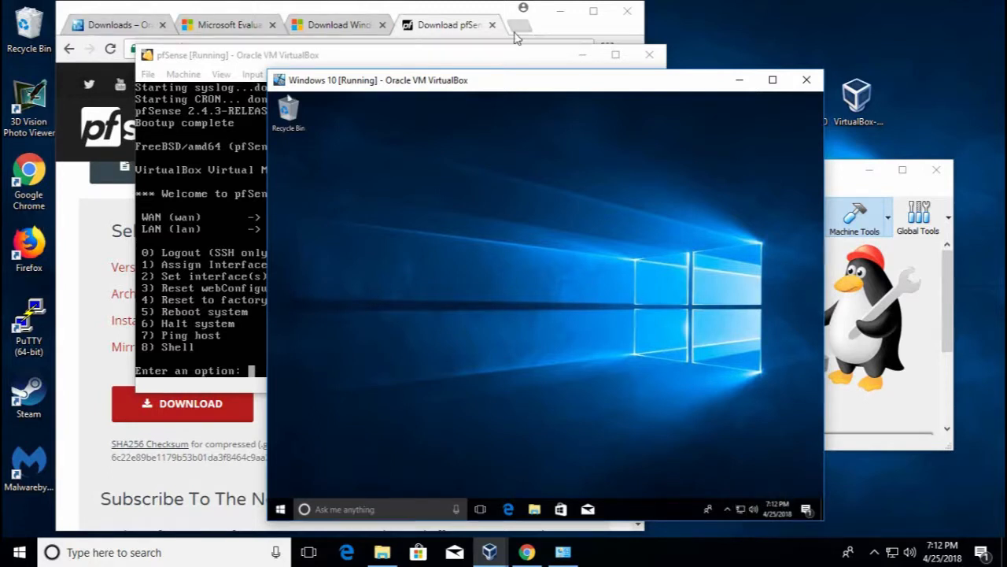
Place the pfSense window on the left and the Windows 10 VM window on the right
drag(499, 79, 552, 80)
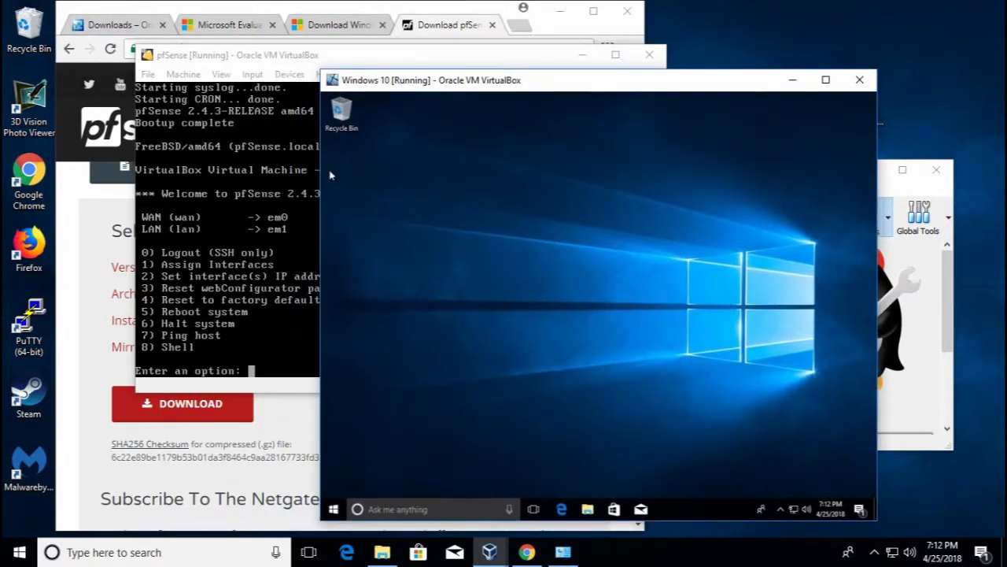
drag(275, 56, 177, 50)
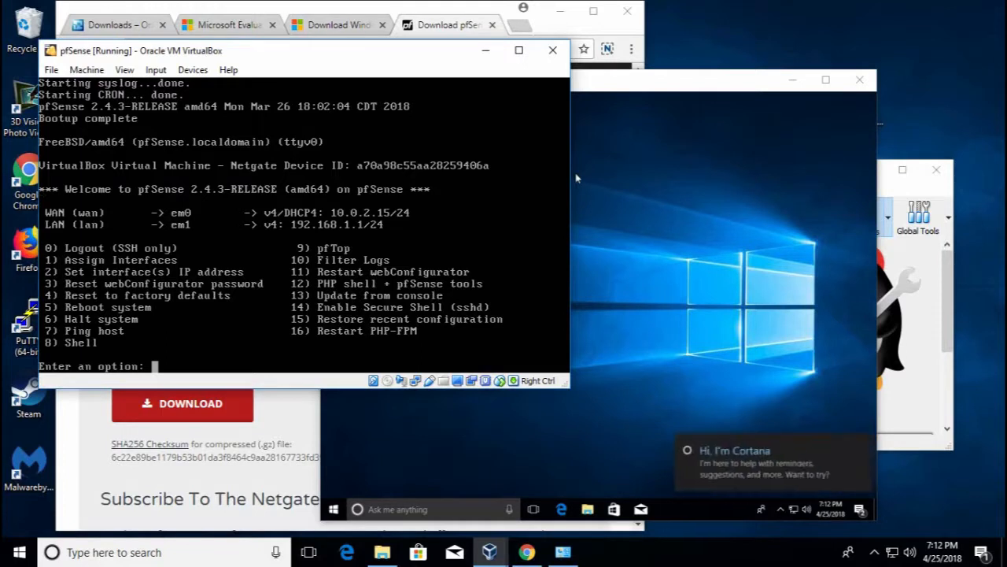
click(700, 226)
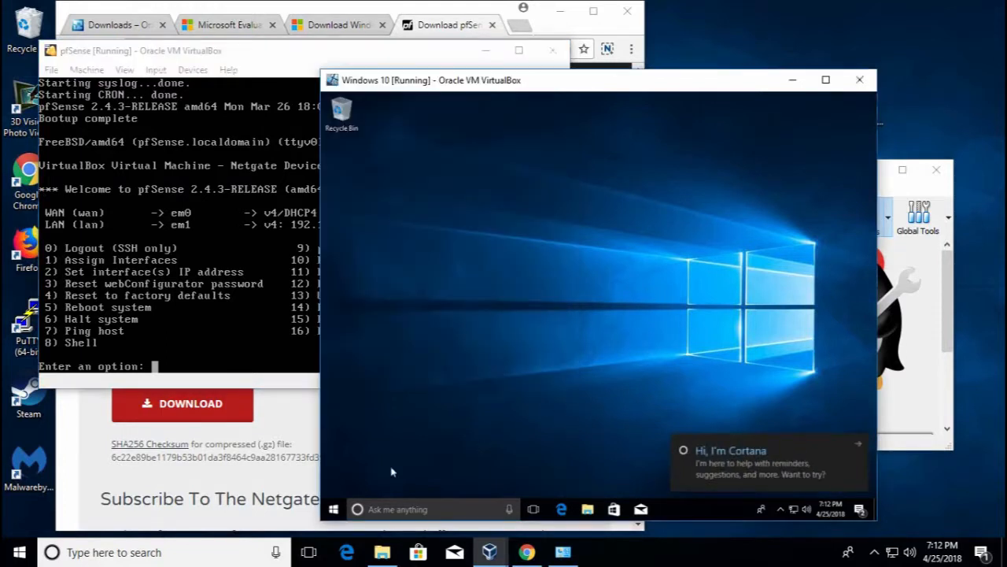
click(334, 509)
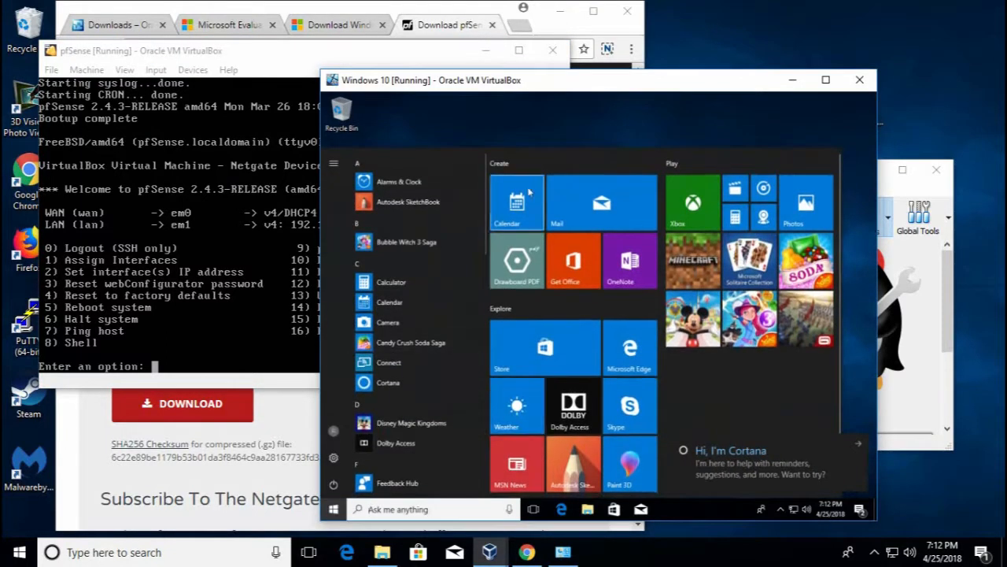
click(567, 126)
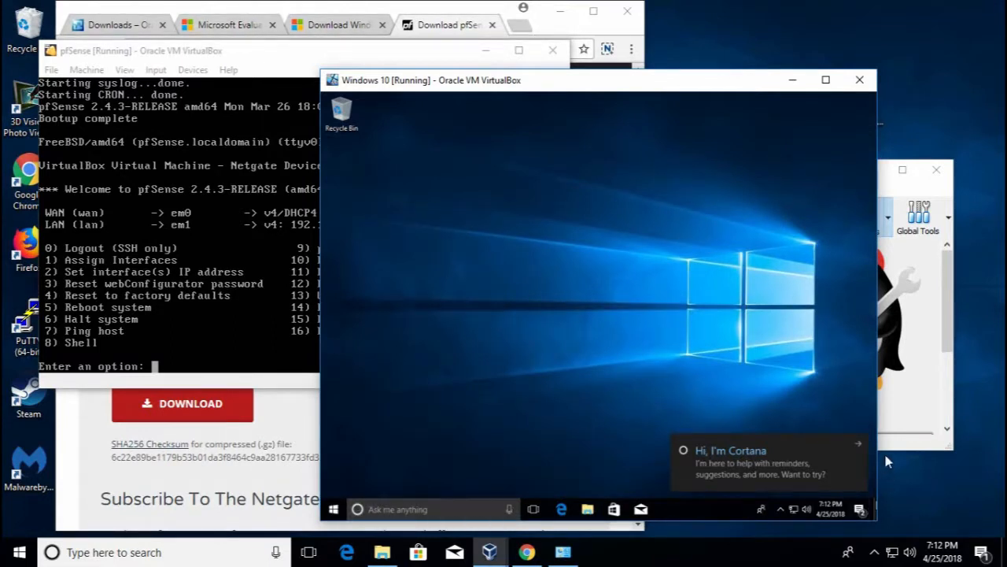
Dismiss the Cortana notification and open Windows PowerShell from the VM's Start button menu
click(860, 447)
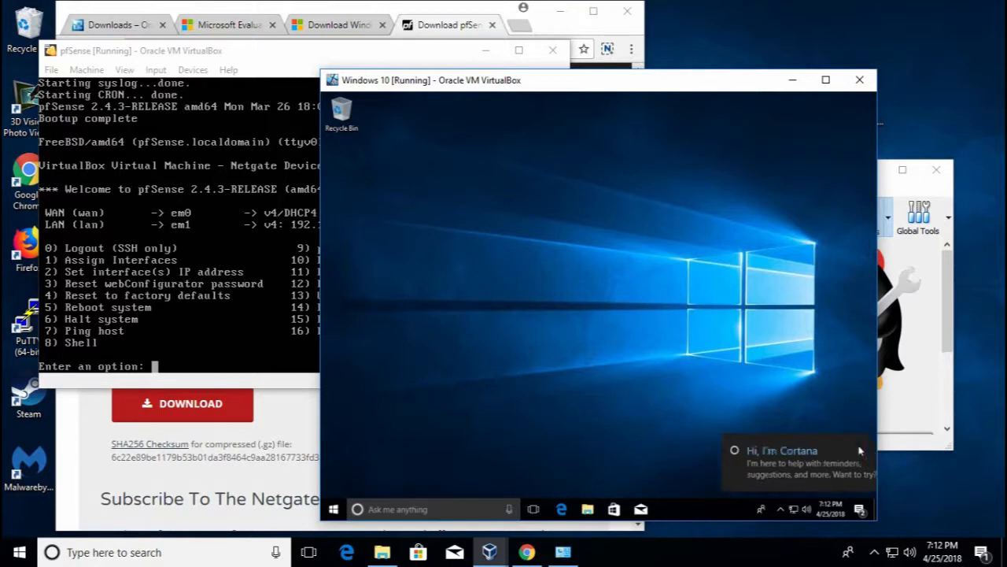
right_click(334, 510)
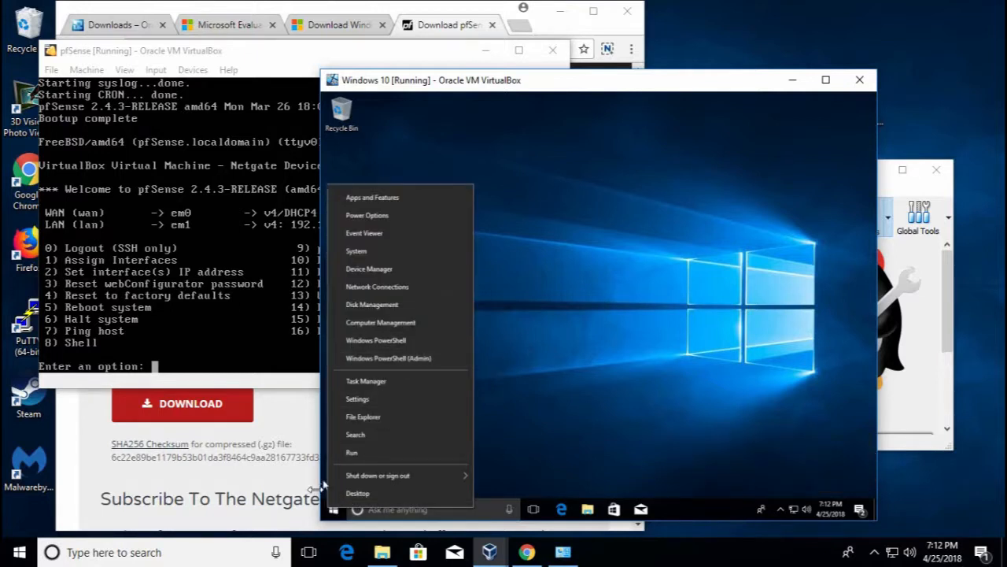
click(367, 346)
click(534, 355)
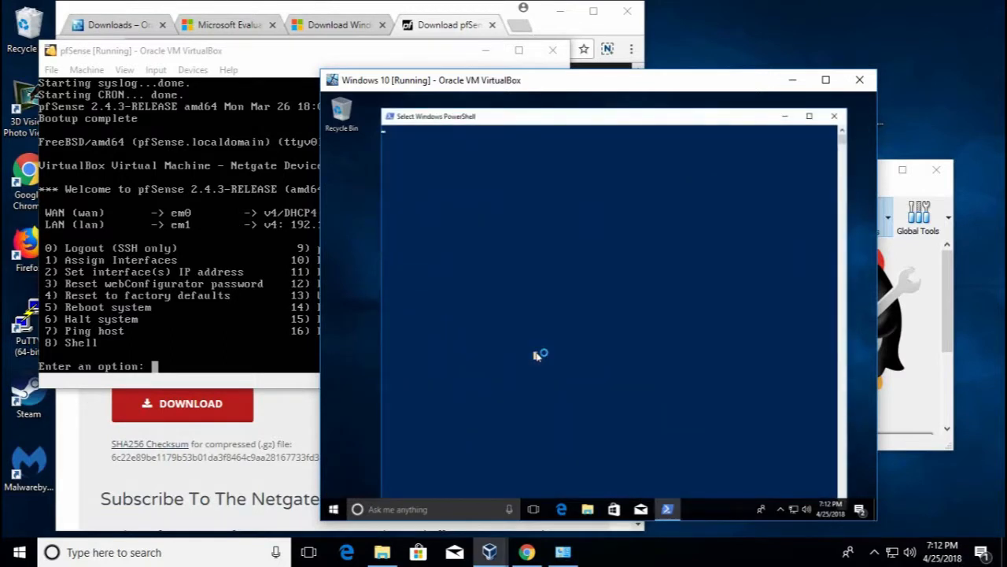
Run ipconfig /all in the Windows 10 guest, check gateway and DHCP server 192.168.1.1, then launch Edge
right_click(537, 357)
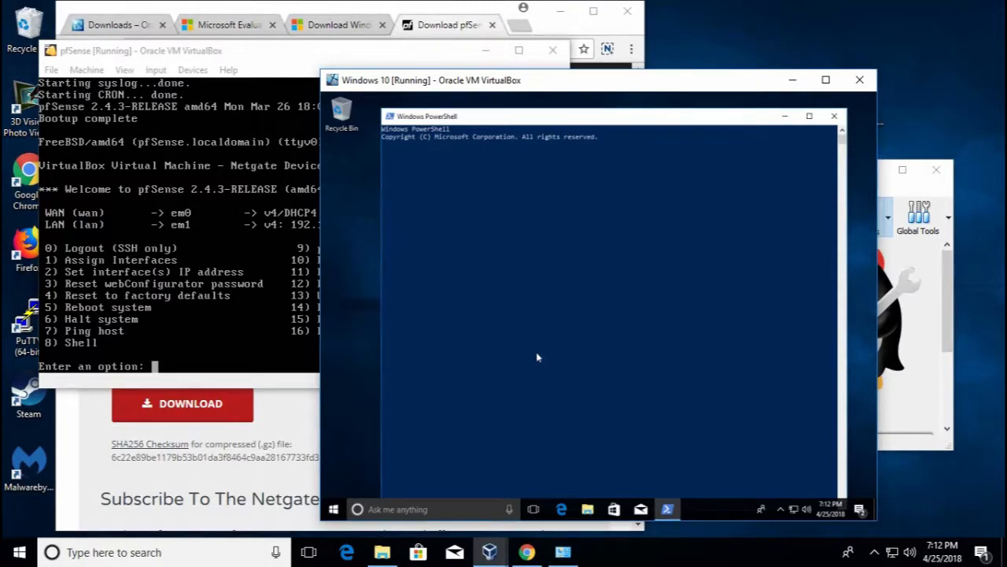
text(ipconfig /all)
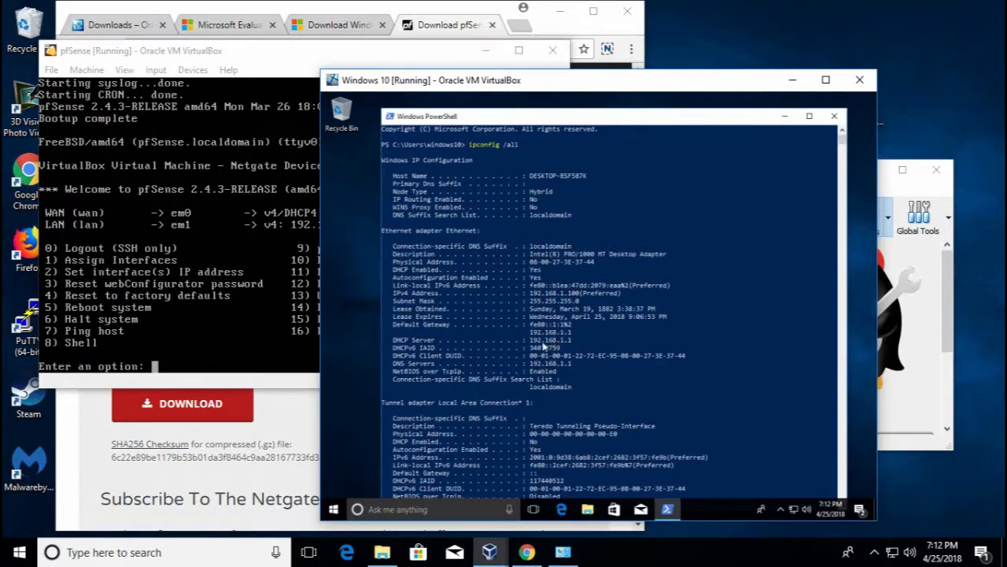
drag(530, 330, 575, 335)
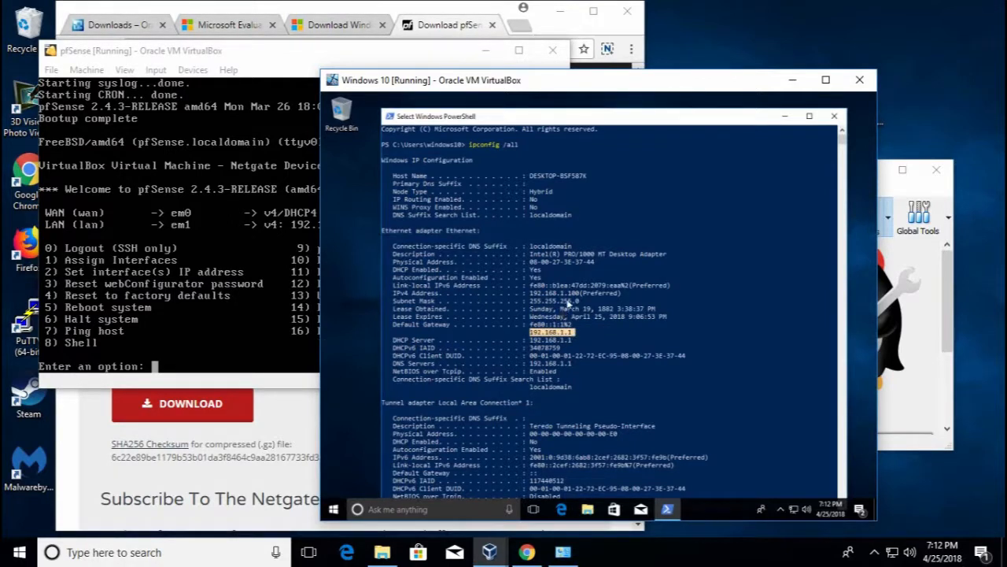
drag(579, 299, 561, 296)
click(570, 294)
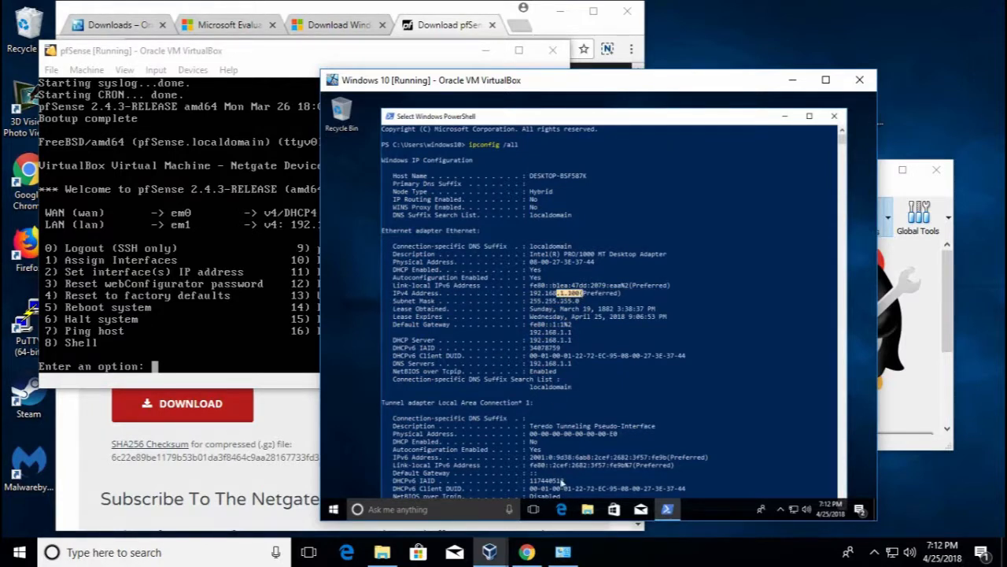
click(568, 508)
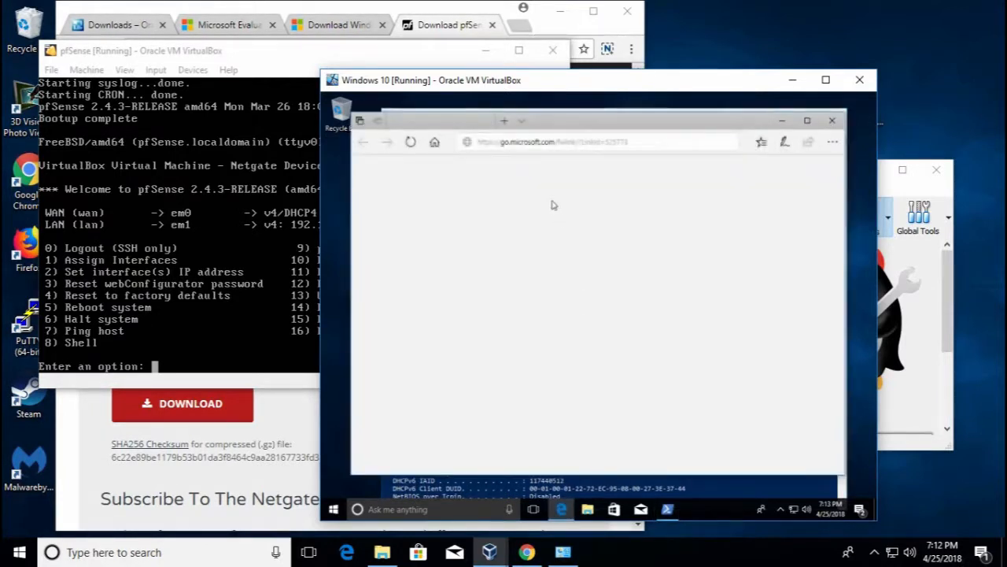
Browse to 192.168.1.1 in Edge and proceed past the certificate warning
click(558, 142)
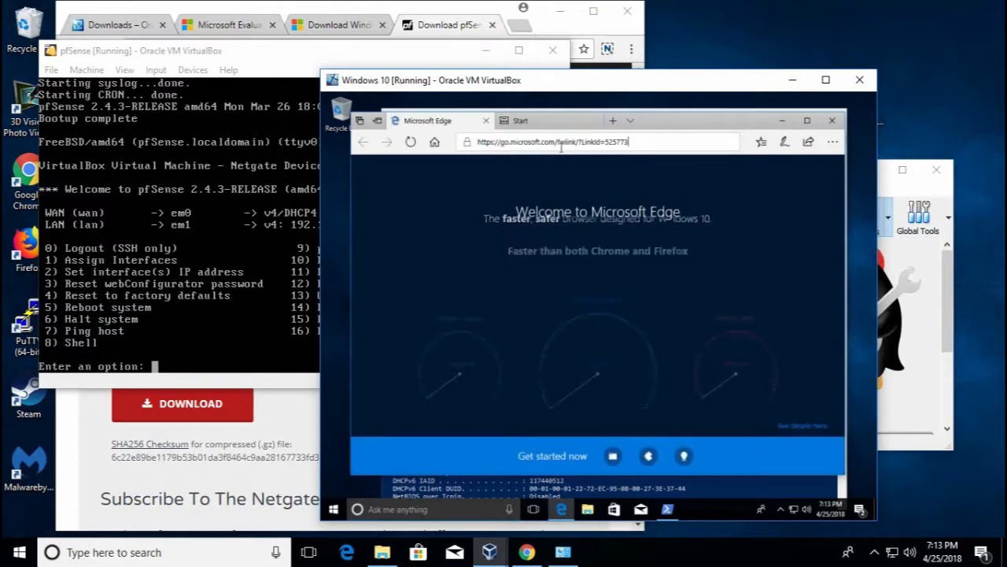
click(561, 147)
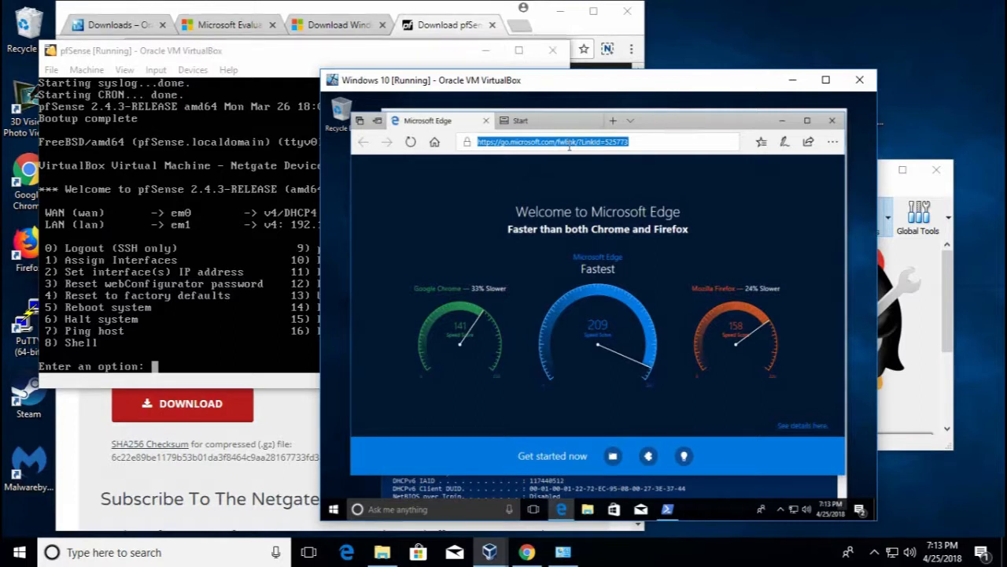
text(192.168)
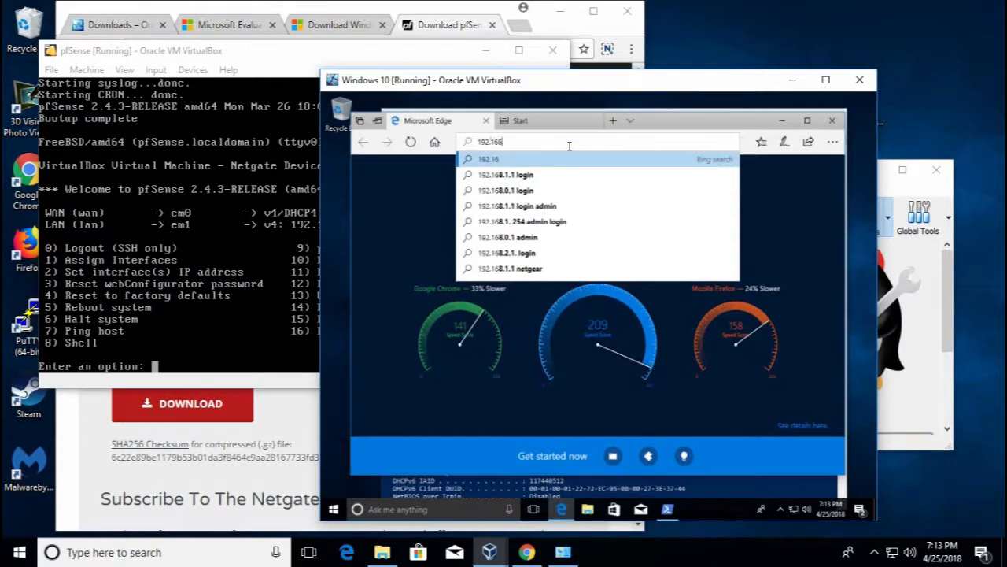
text(.1.1)
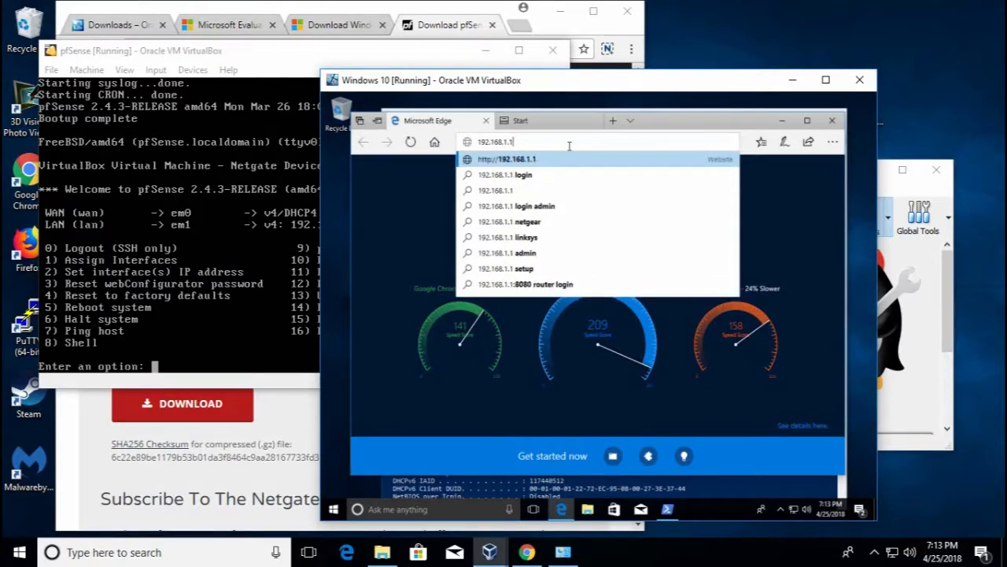
key(Return)
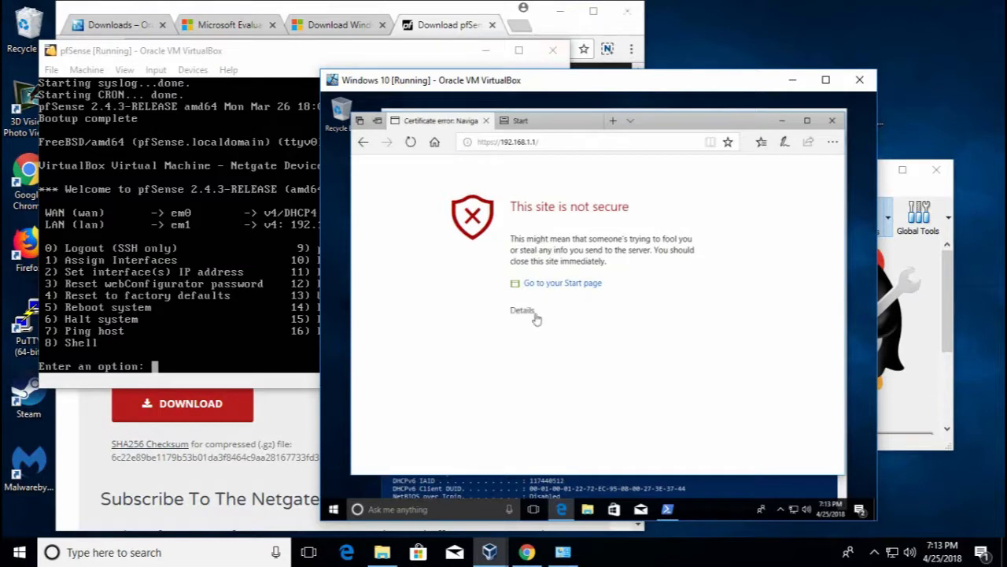
click(524, 311)
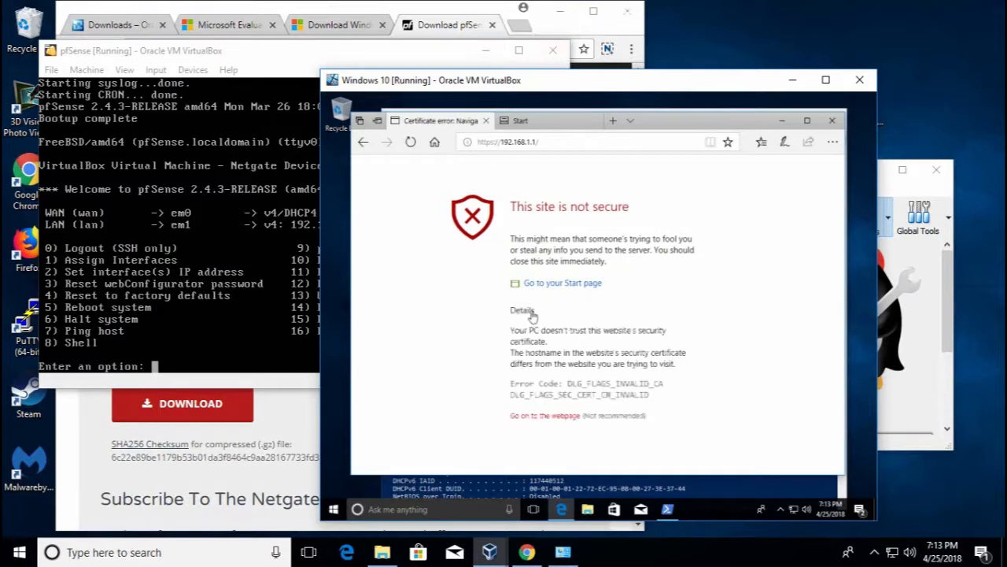
click(545, 416)
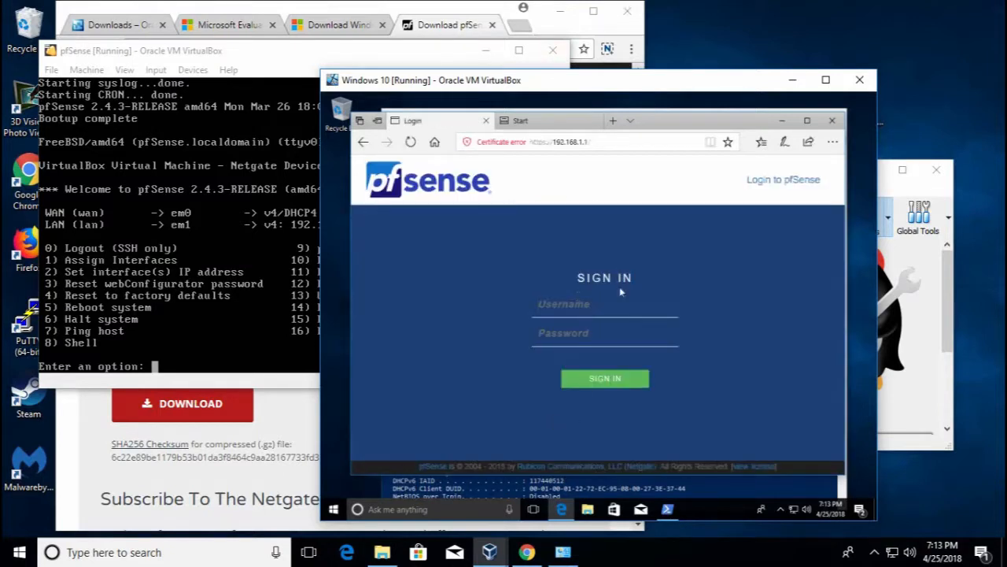
Return to the Windows 10 window and place the cursor in the pfSense Username field
click(267, 209)
click(730, 271)
click(578, 310)
Name the new machine Windows Server 2012 and give it 4096 MB of memory
drag(711, 80, 524, 80)
click(740, 134)
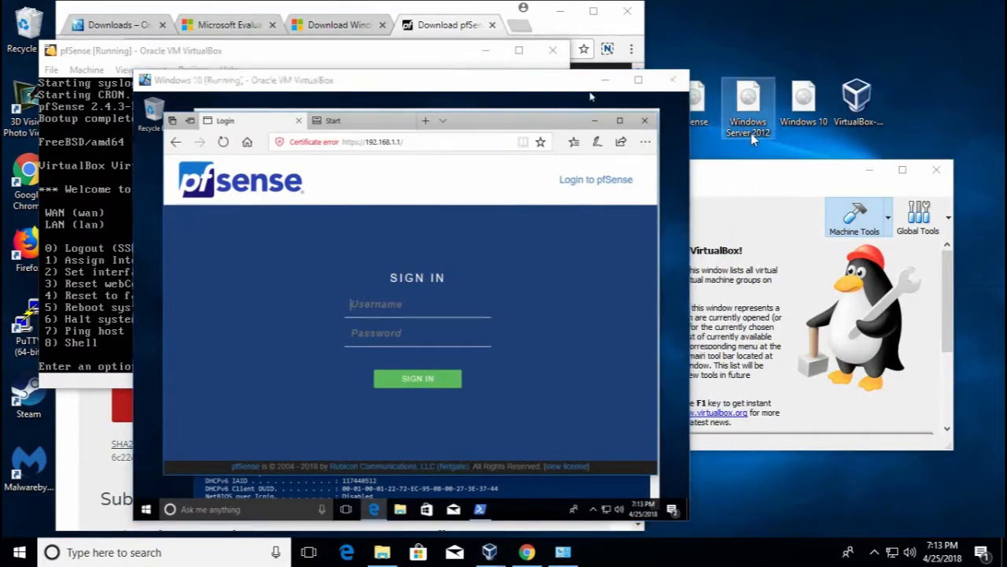
drag(629, 79, 681, 79)
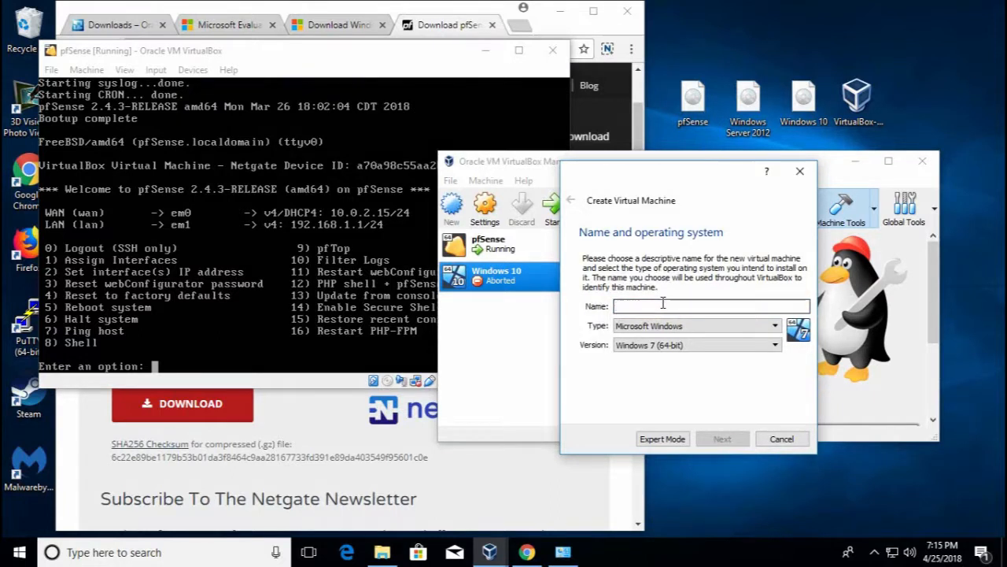
text(Wind)
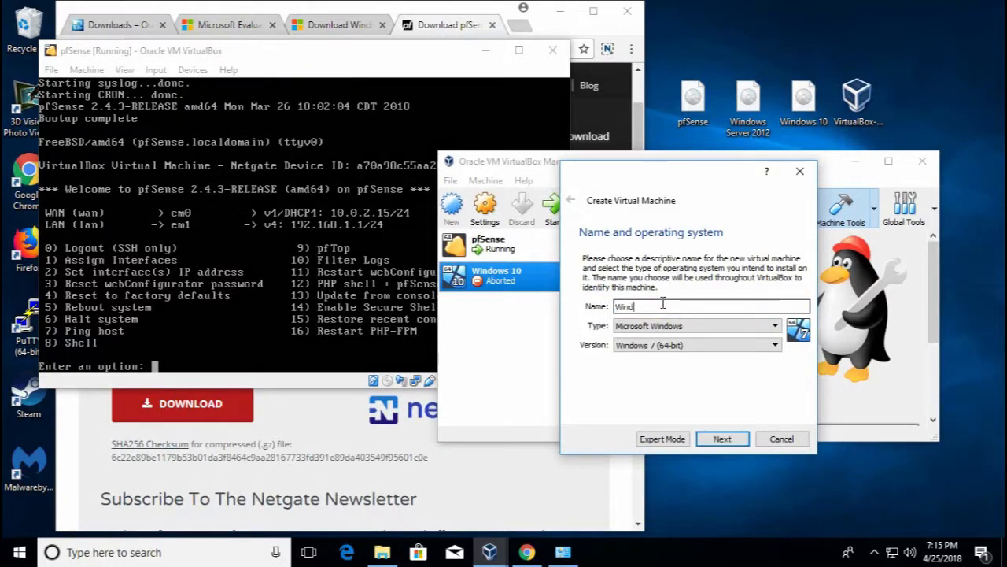
text(ows Server 20152)
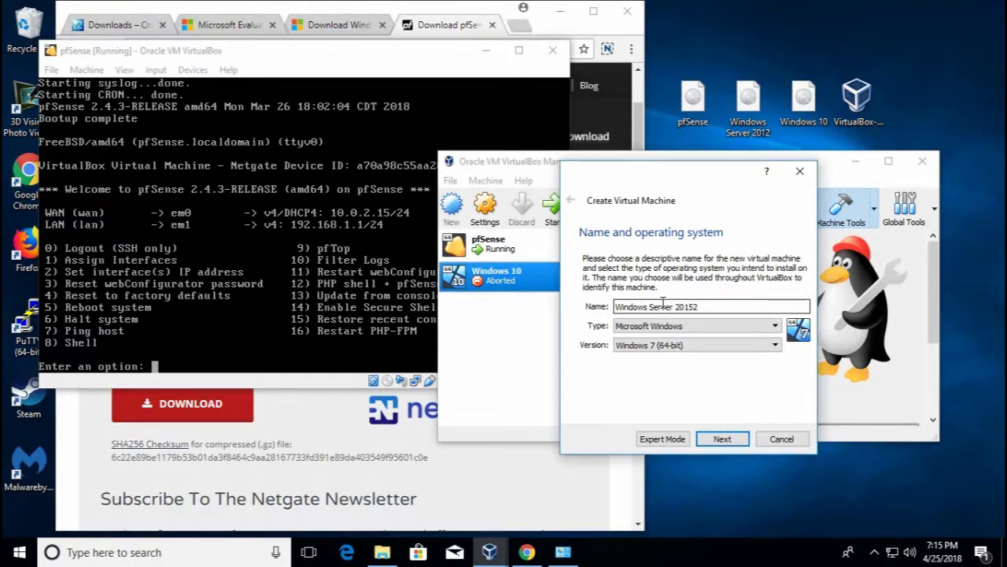
key(BackSpace)
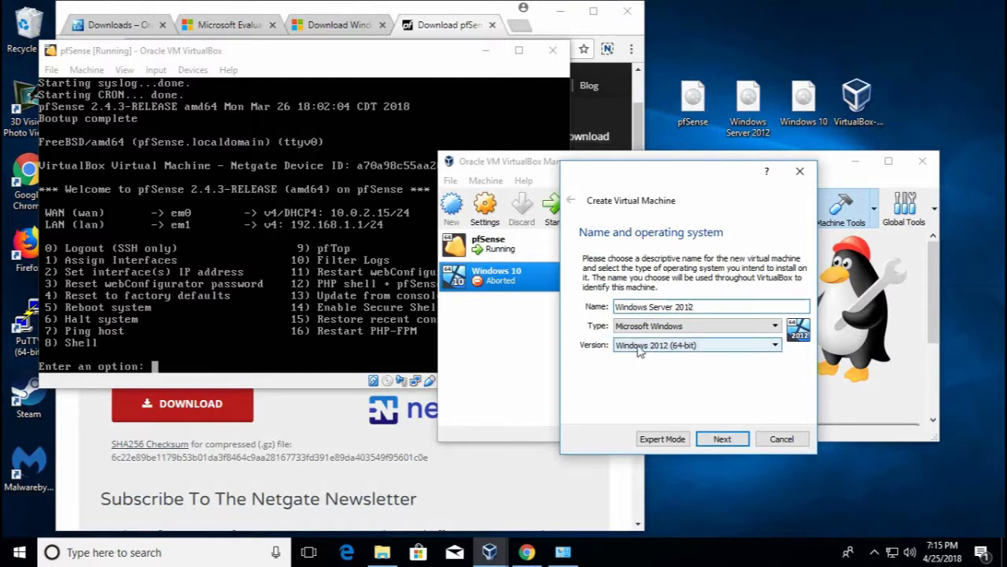
click(718, 439)
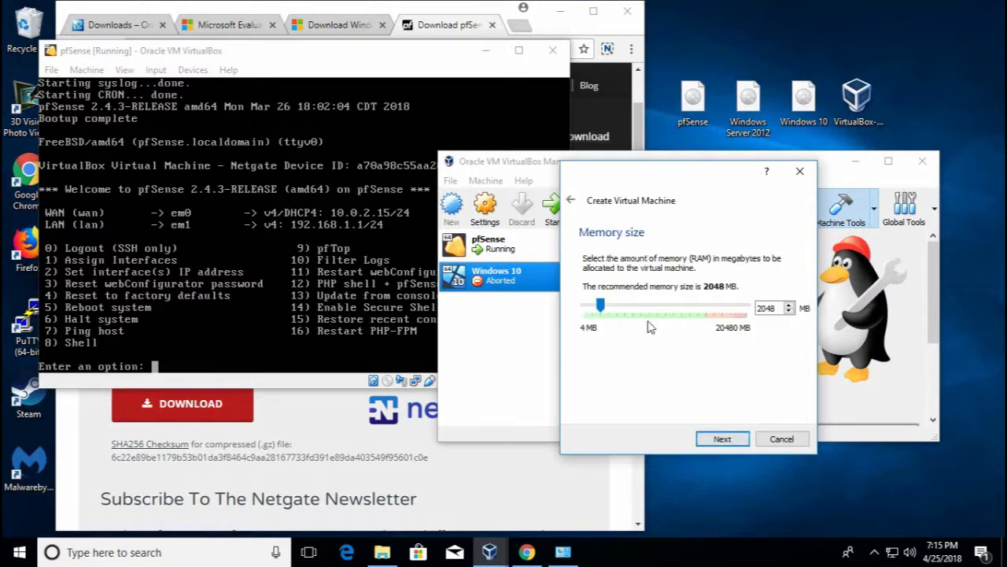
drag(602, 307, 617, 306)
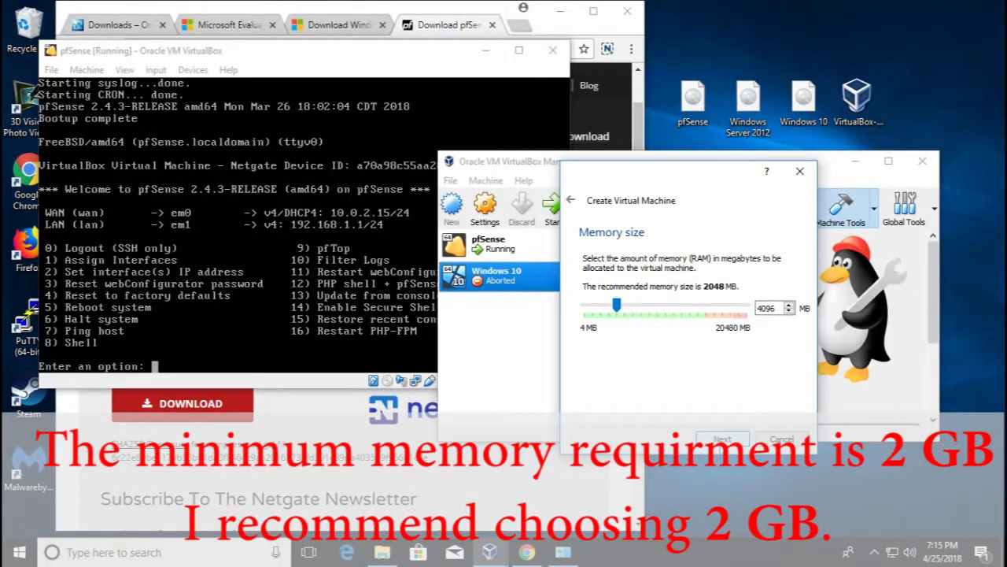
Create a new dynamically allocated 25 GB VDI hard disk for the machine
click(721, 439)
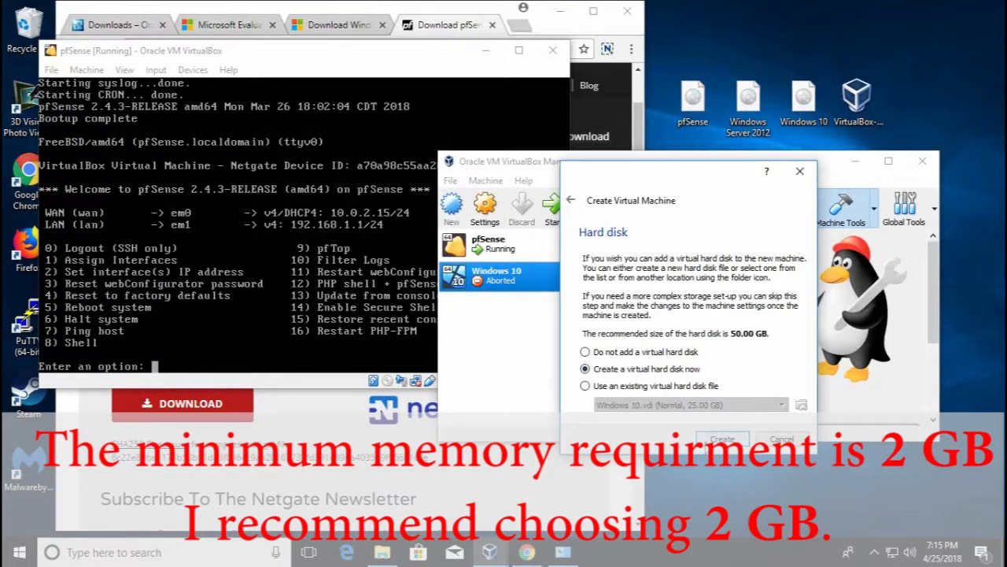
click(722, 439)
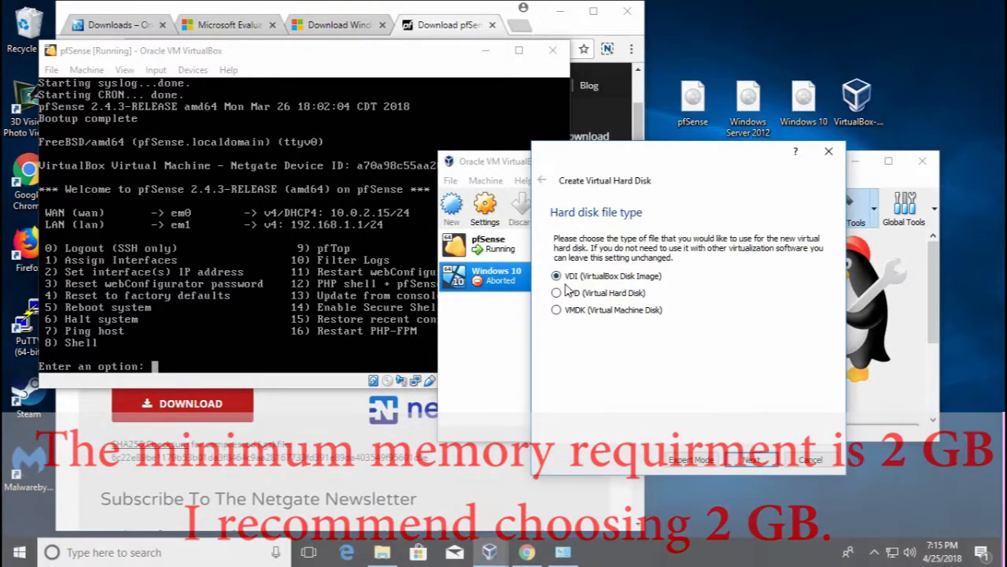
click(734, 459)
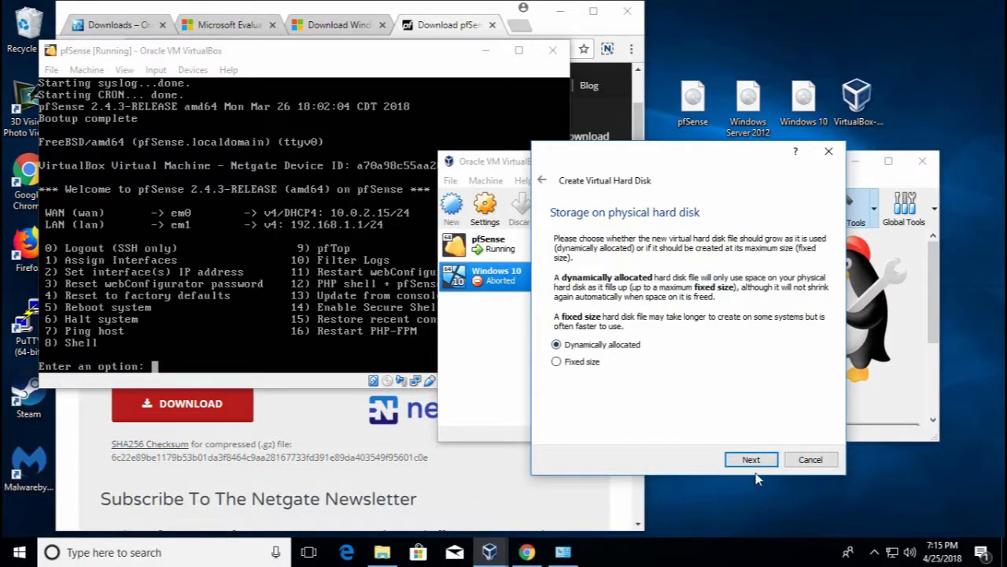
click(754, 460)
click(803, 318)
text(25.00 GB)
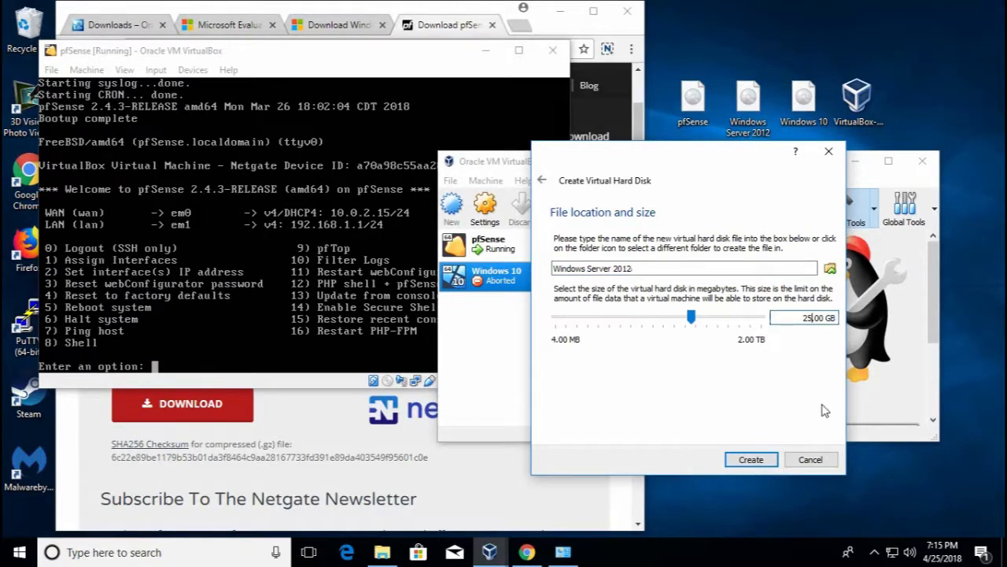
click(751, 461)
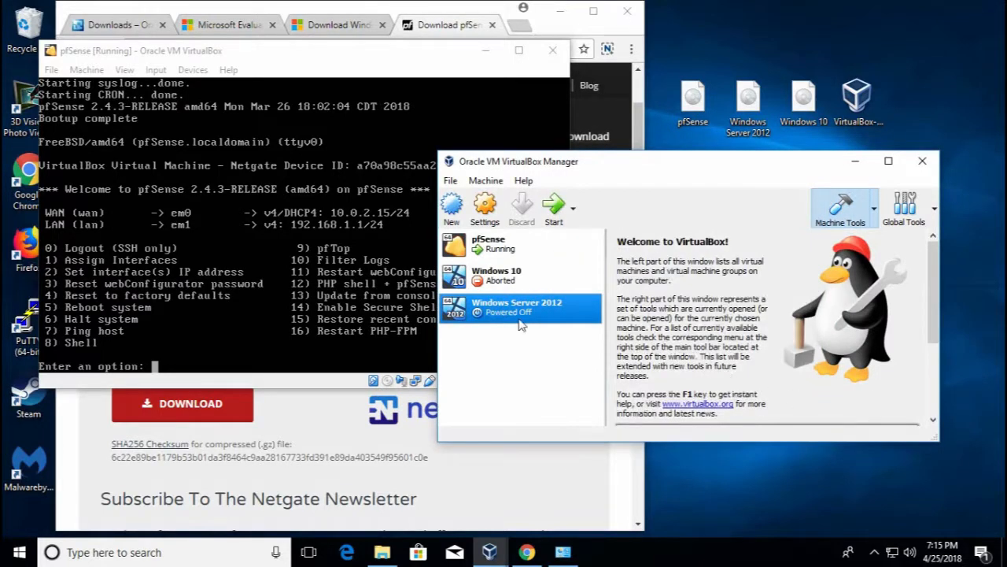
In the Windows Server 2012 machine's settings, give it 2 CPUs
right_click(524, 316)
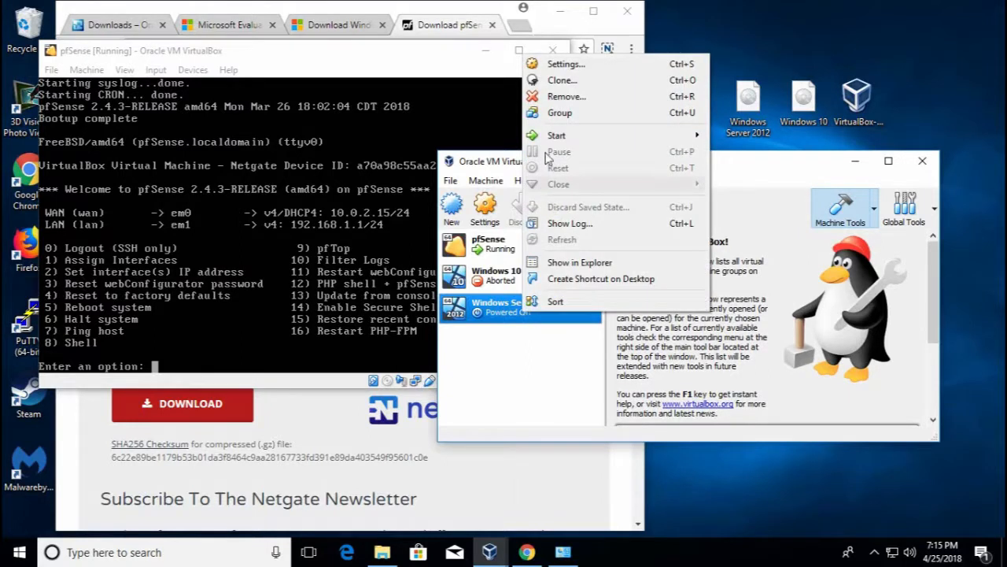
click(584, 68)
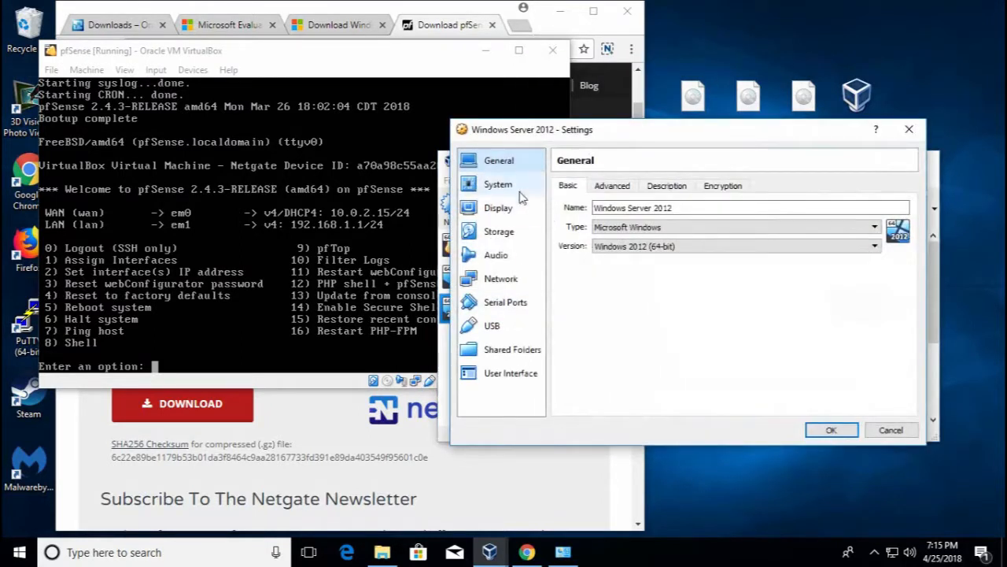
click(518, 192)
click(639, 188)
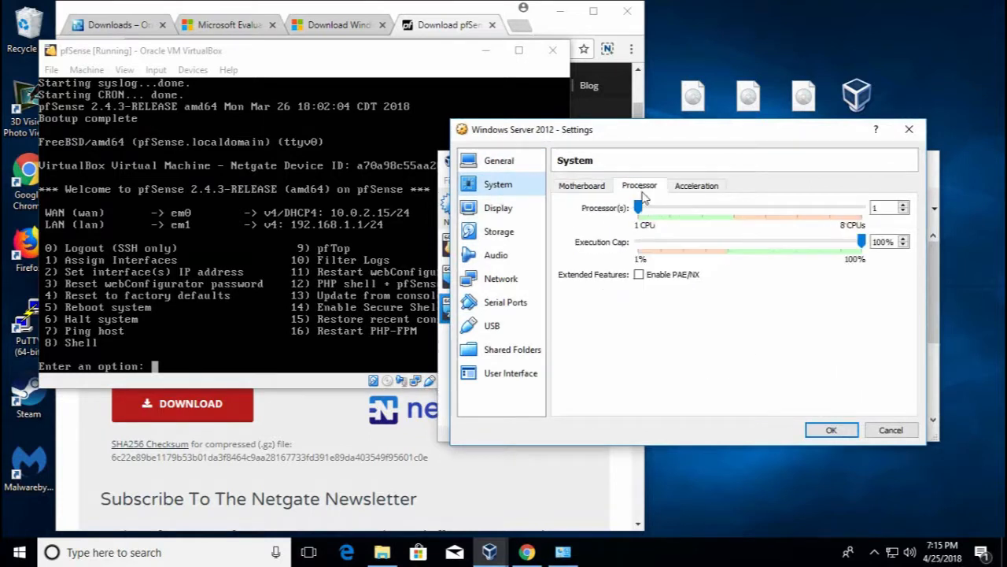
drag(639, 207, 669, 209)
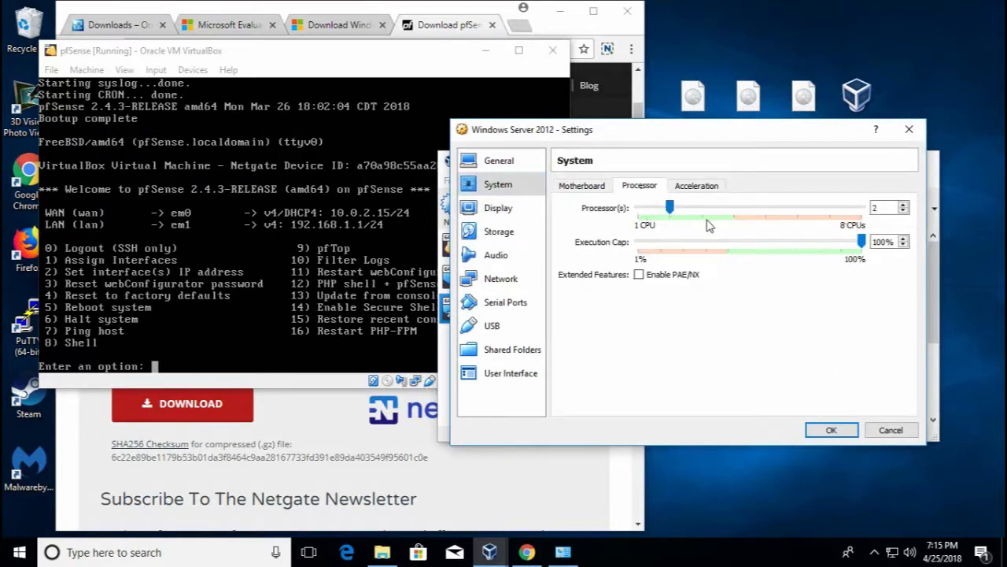
Mark the Windows Server 2012.vdi disk as a solid-state drive
click(522, 233)
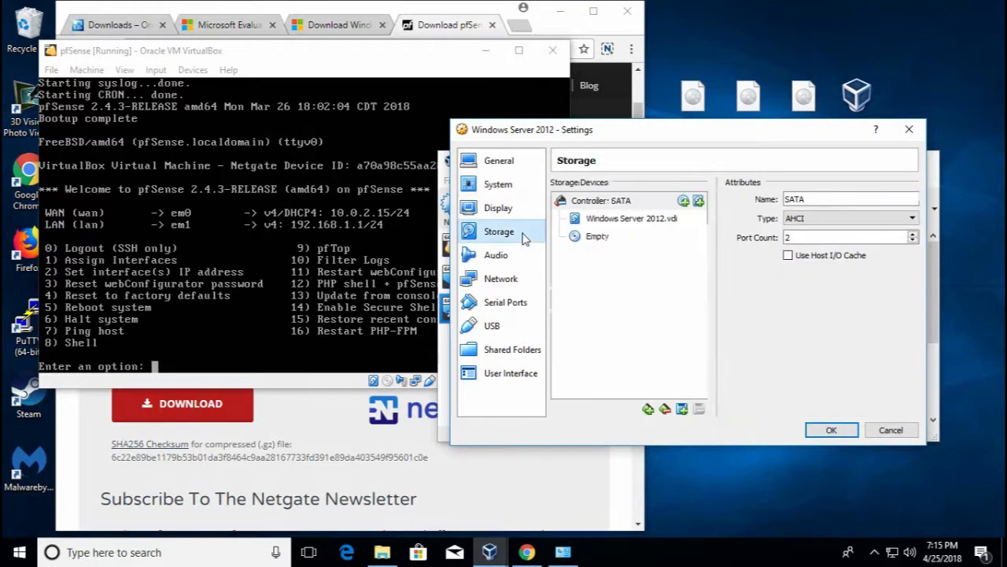
click(650, 220)
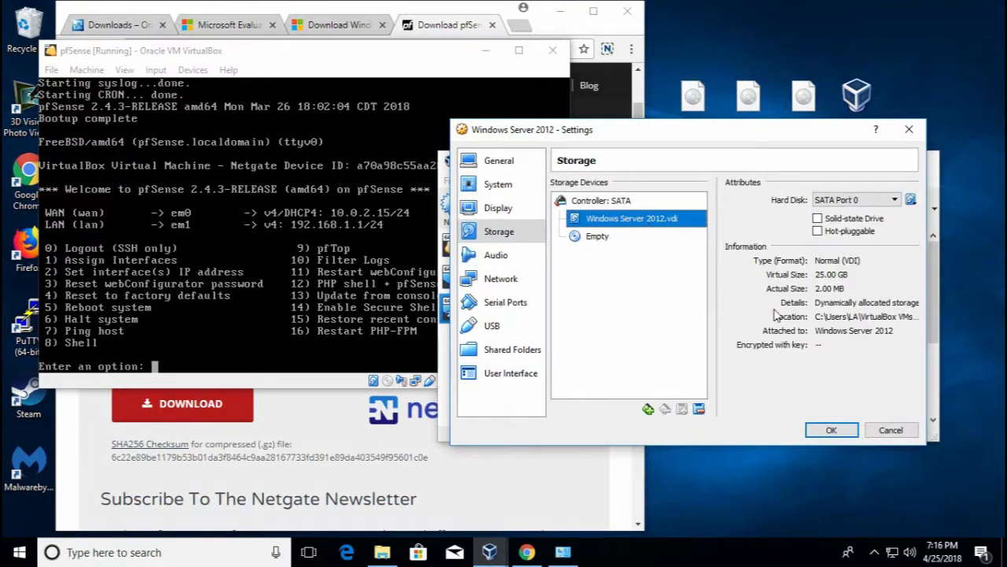
click(827, 222)
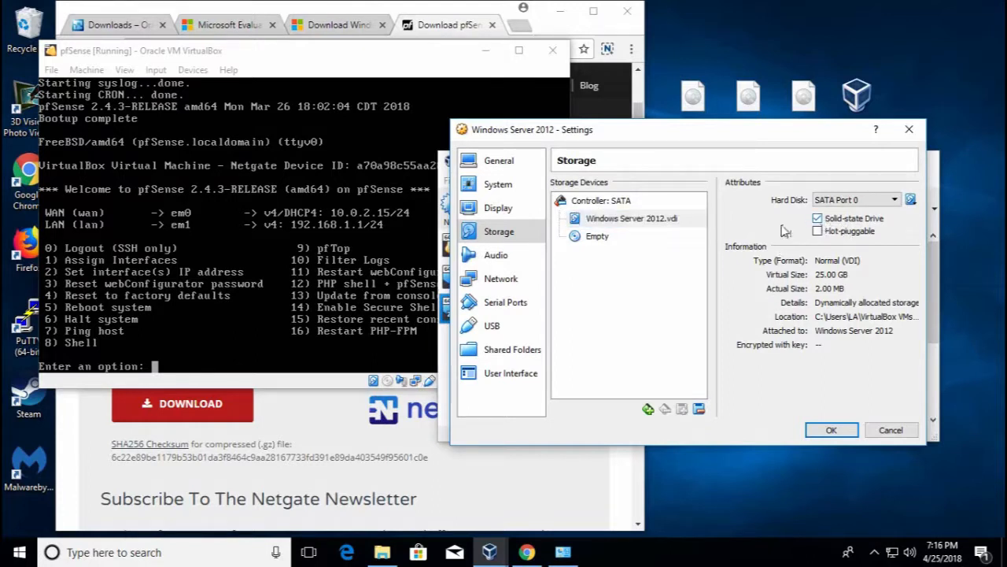
Load the Windows Server 2012 disc image into the empty optical drive
click(629, 237)
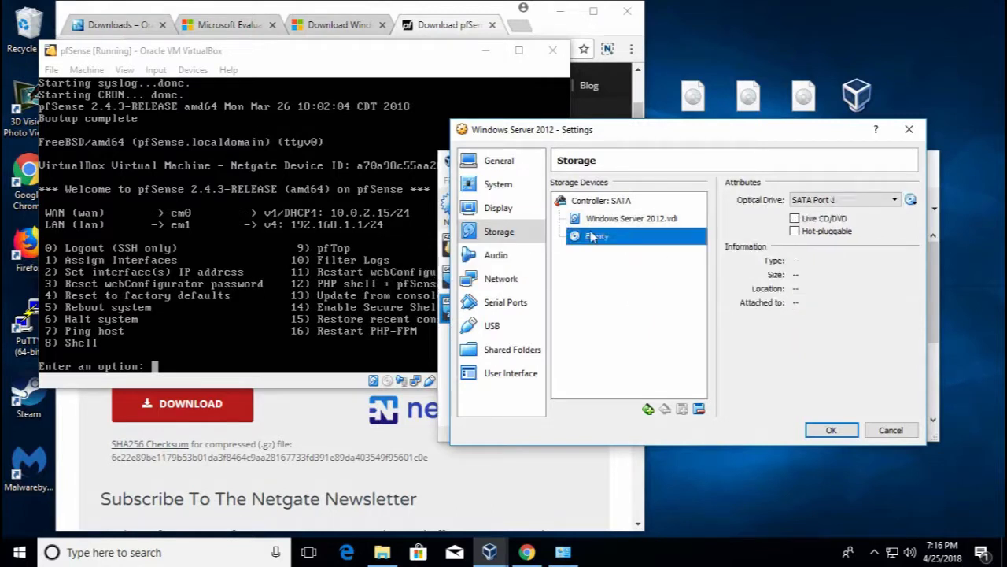
click(912, 201)
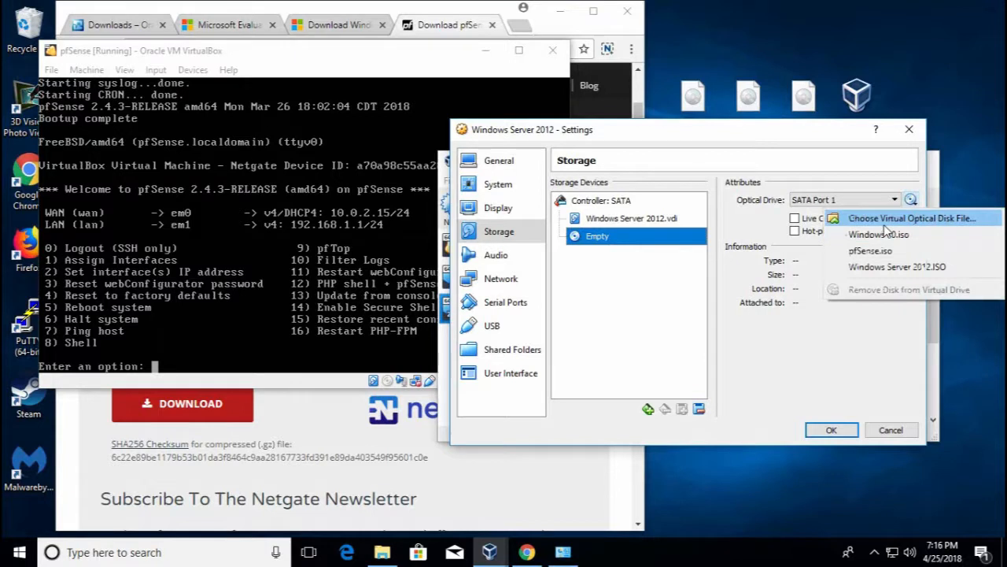
click(911, 218)
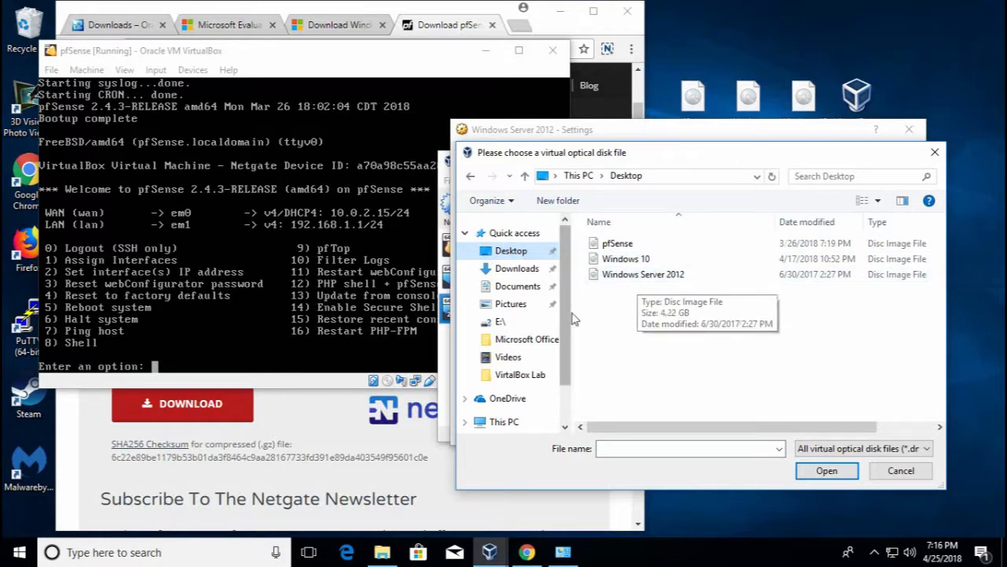
click(615, 276)
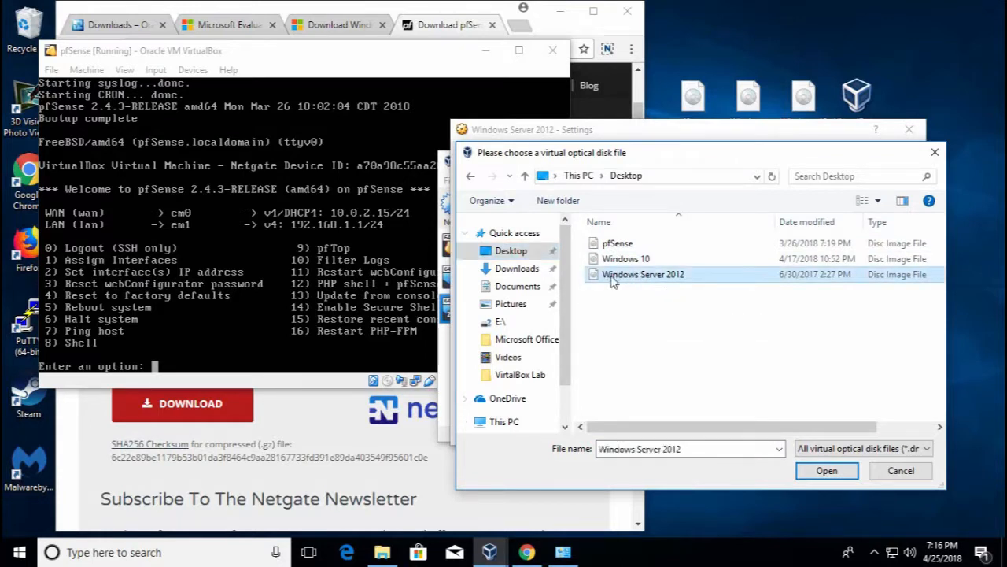
double_click(614, 275)
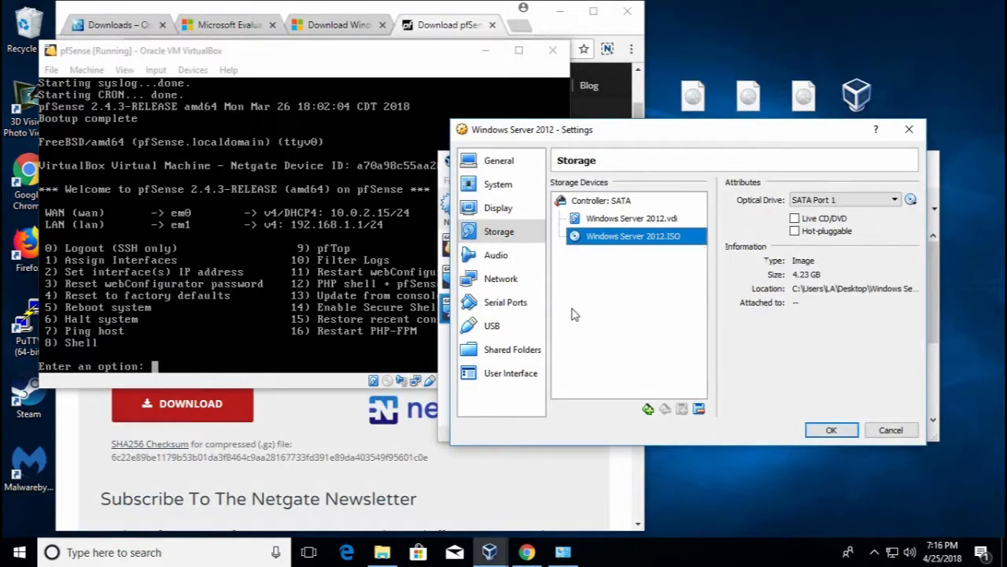
Attach Adapter 1 to the Internal Network intnet and save the machine settings
click(508, 284)
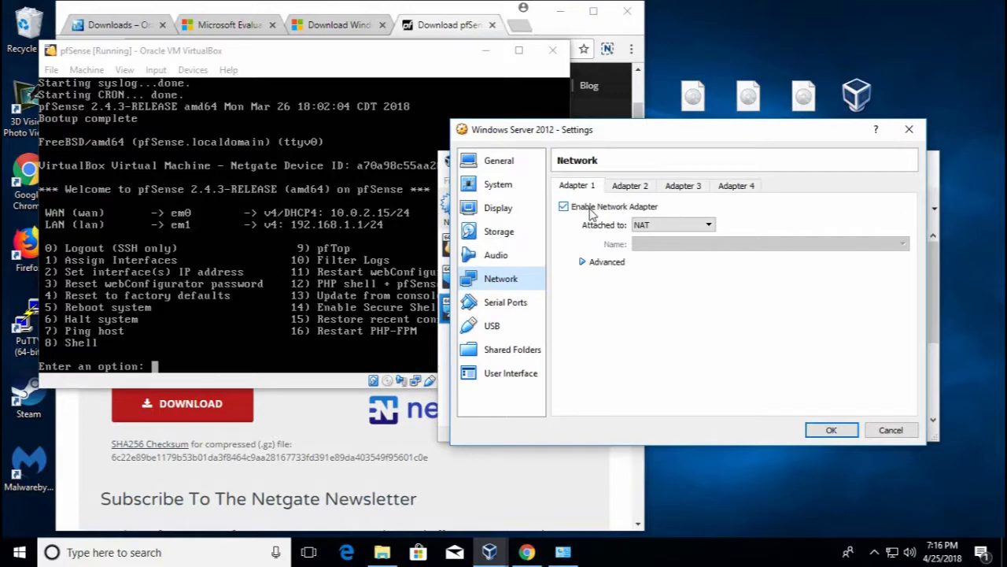
click(663, 225)
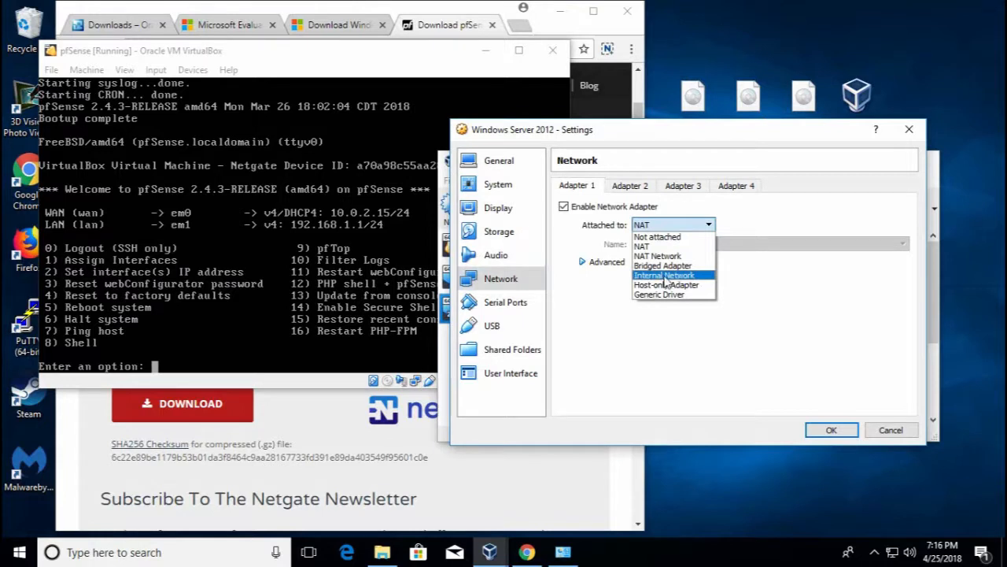
click(666, 276)
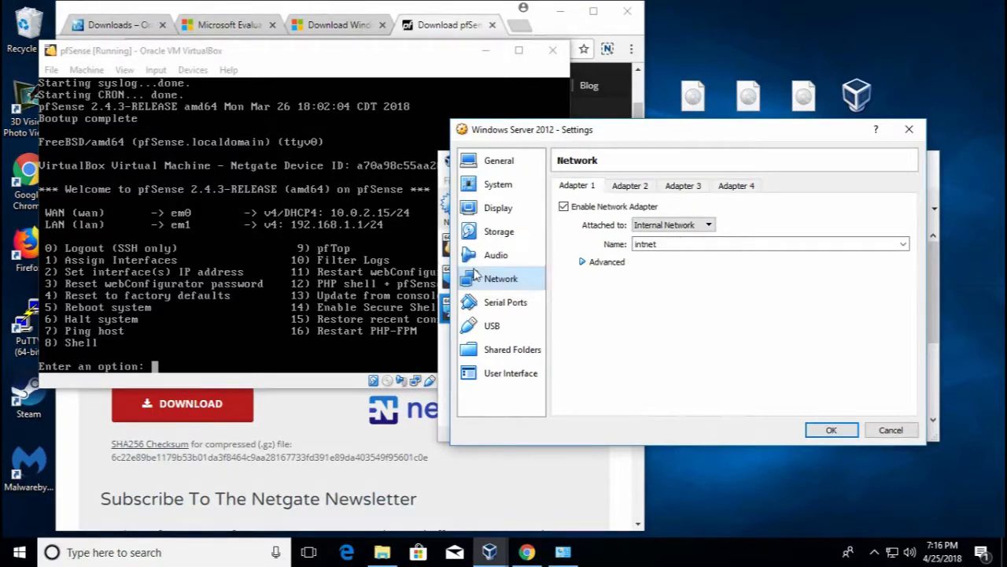
click(841, 431)
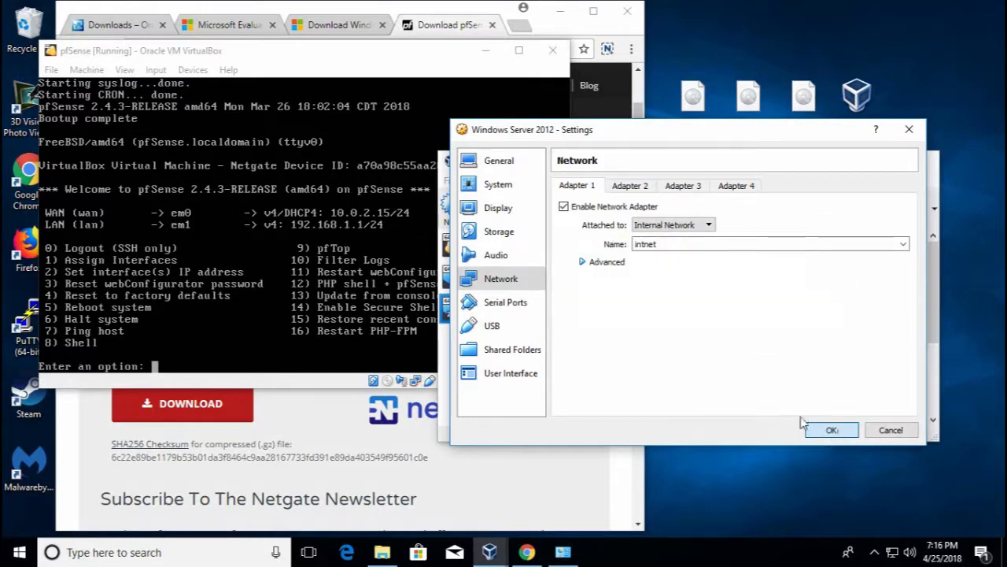
click(834, 430)
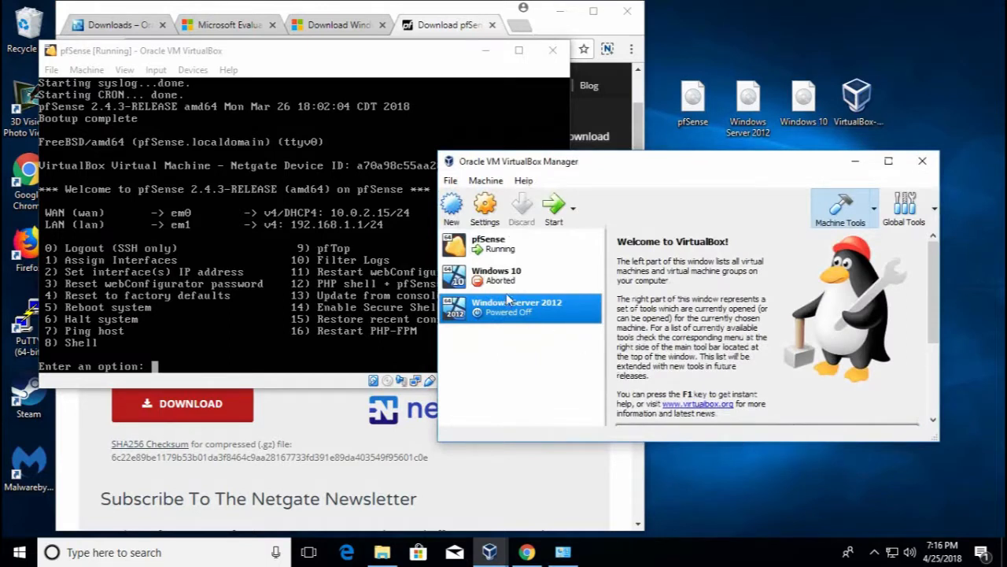
Boot the Windows Server 2012 VM and start Windows Setup with default language settings
click(555, 211)
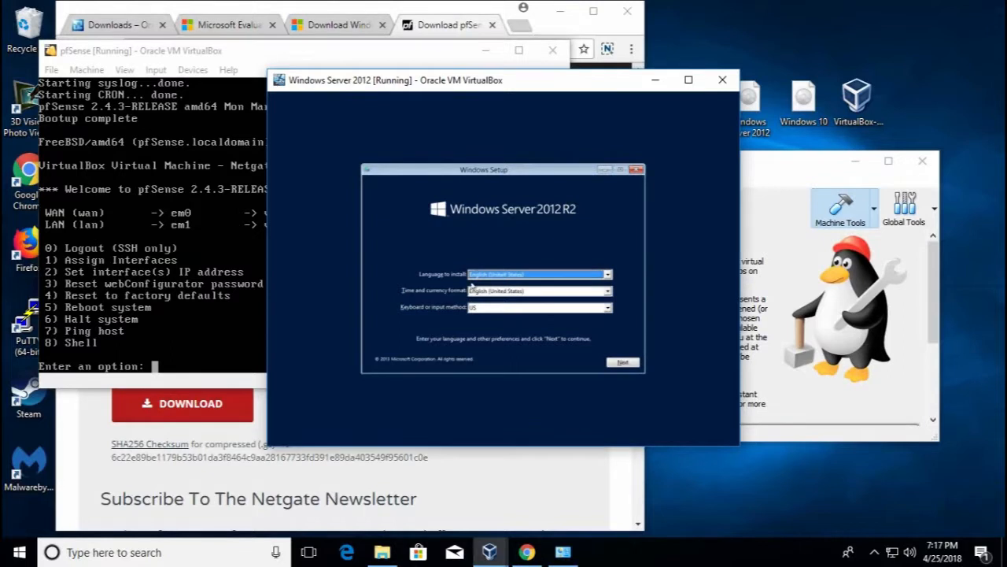
click(632, 365)
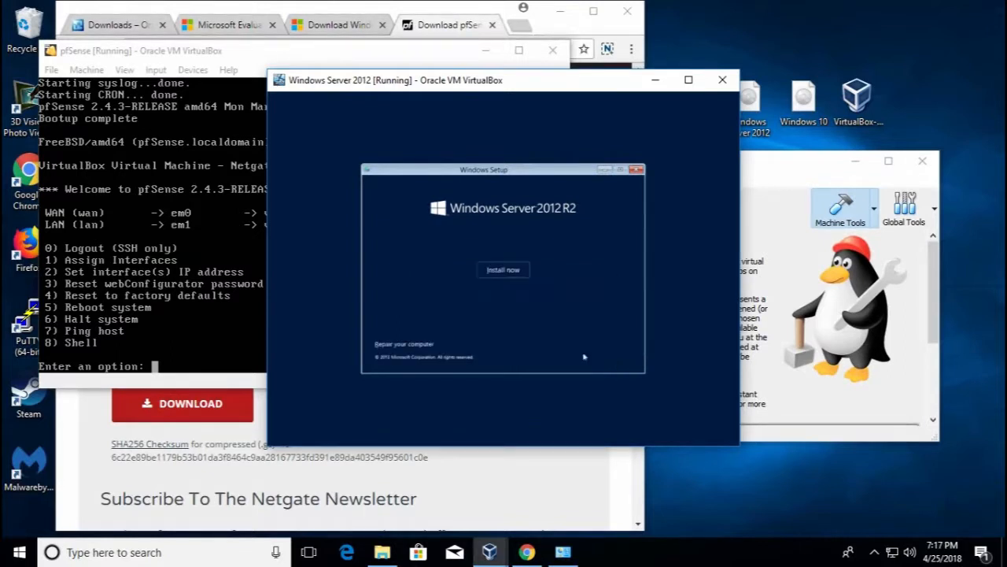
click(504, 270)
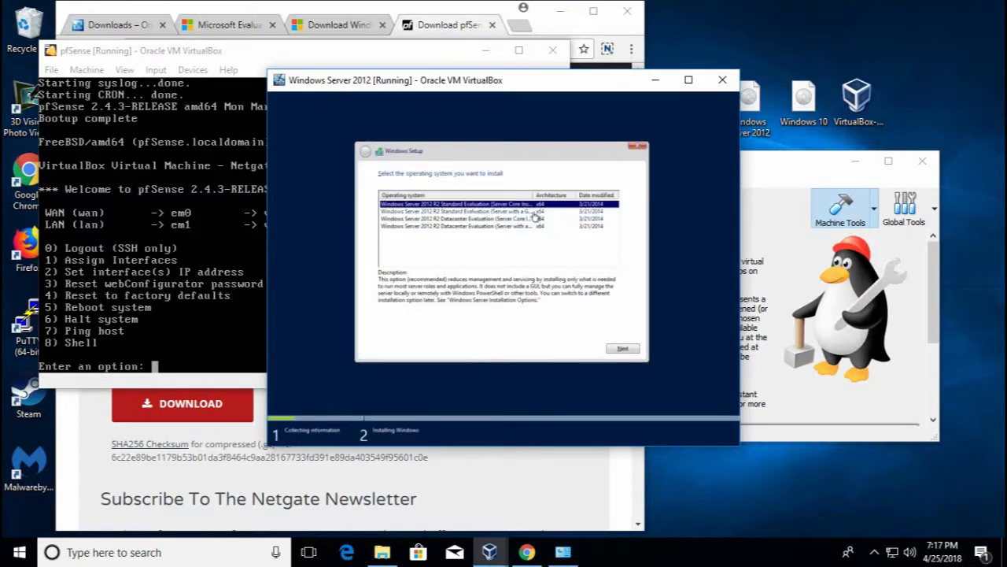
Choose Standard (Server with a GUI), accept the license, and run a Custom install
drag(533, 194, 567, 194)
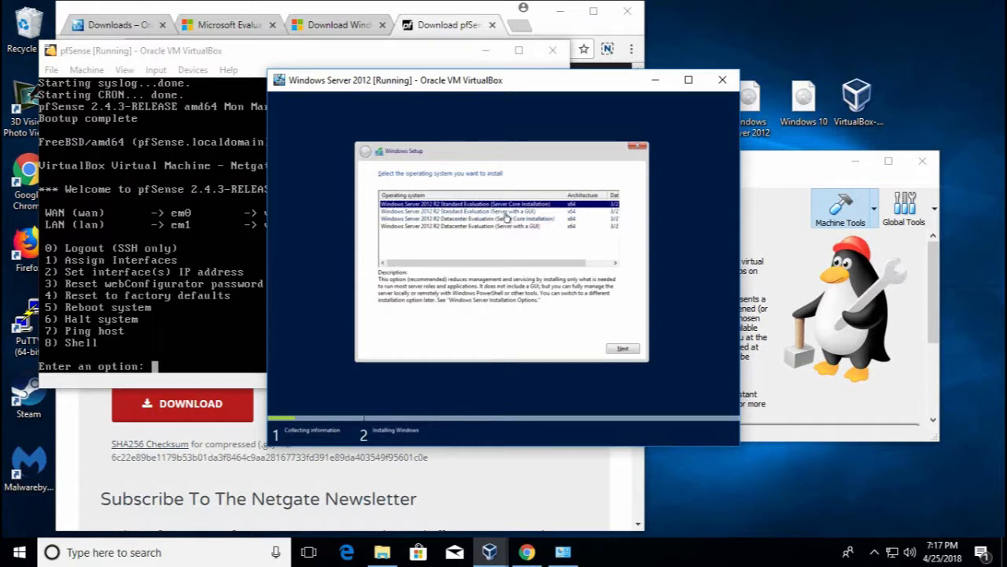
click(527, 213)
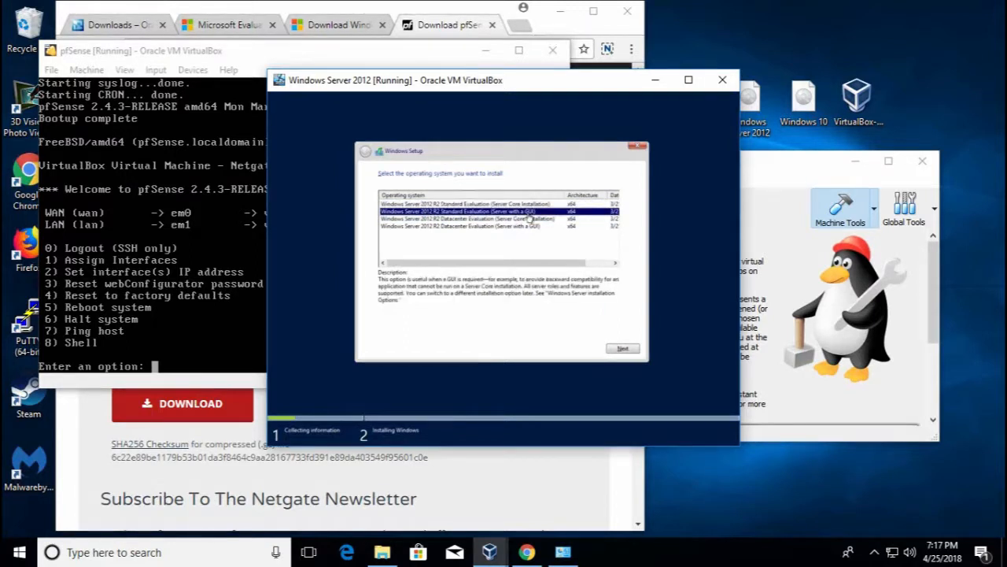
click(624, 350)
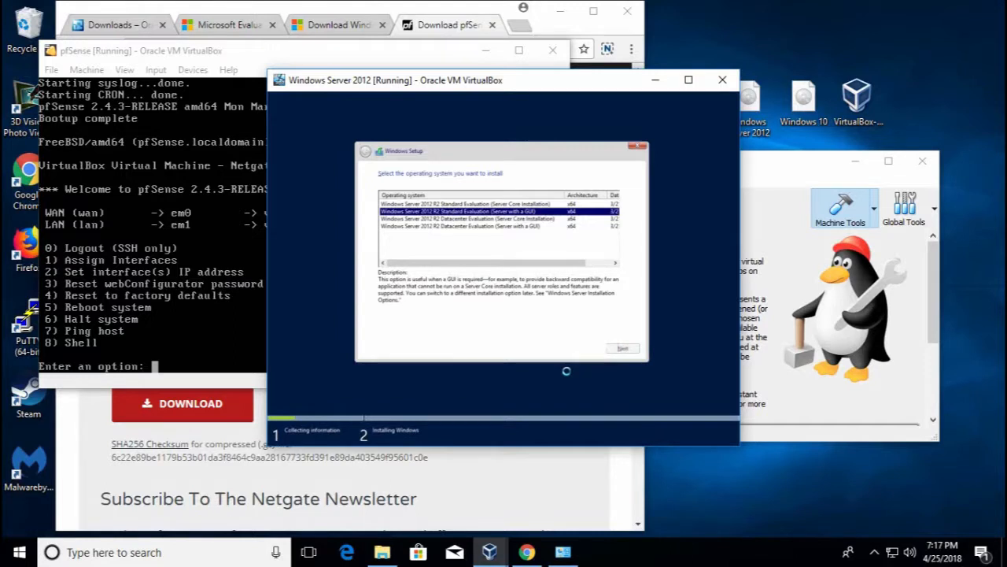
click(414, 326)
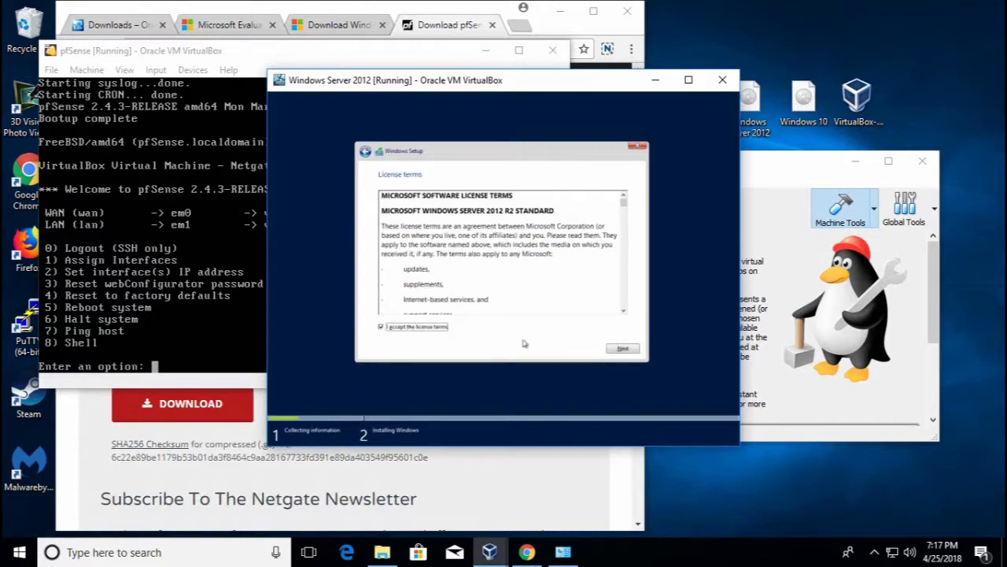
click(622, 350)
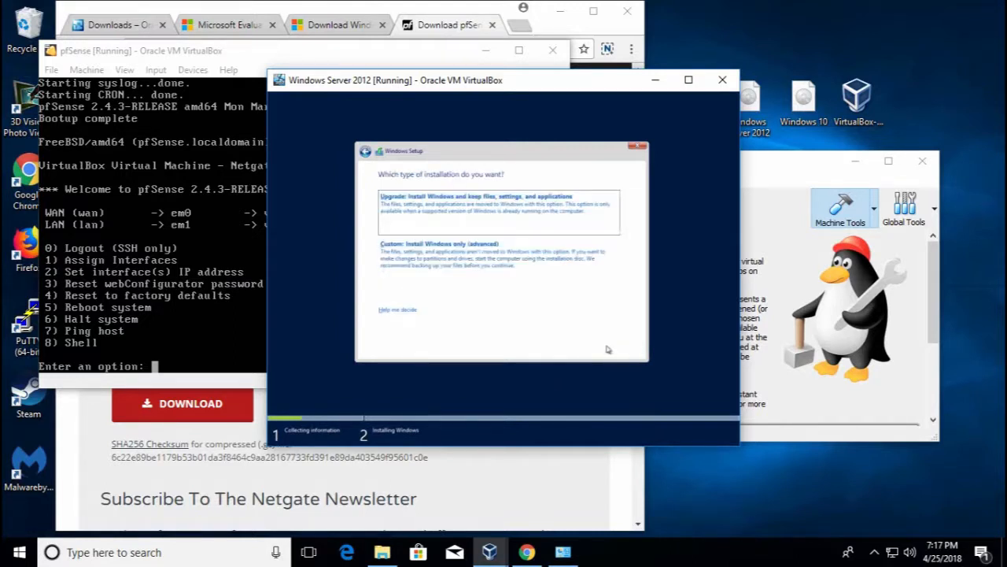
click(439, 255)
click(623, 349)
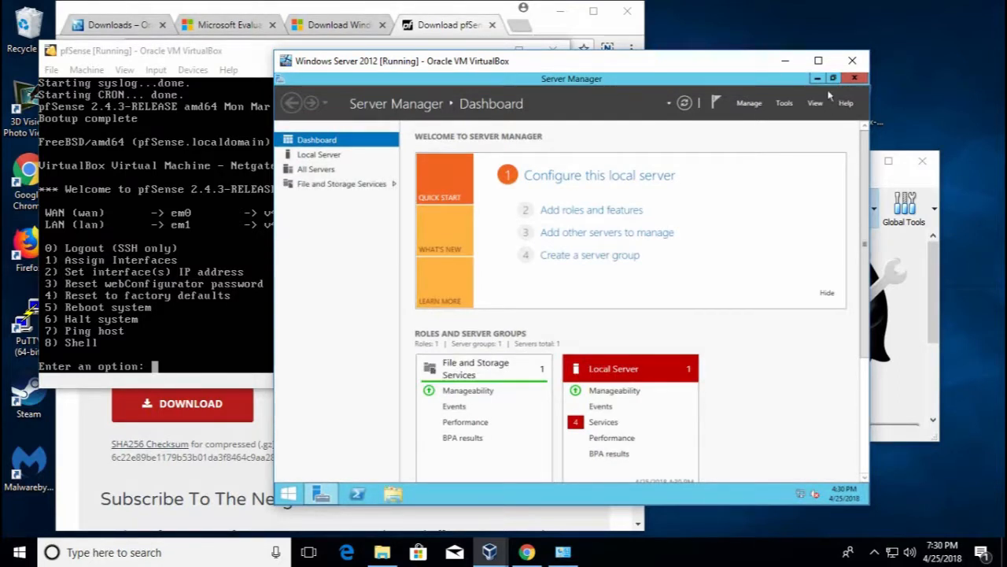
Minimize Server Manager, open Network and Sharing Center from the tray, and launch PowerShell
click(833, 78)
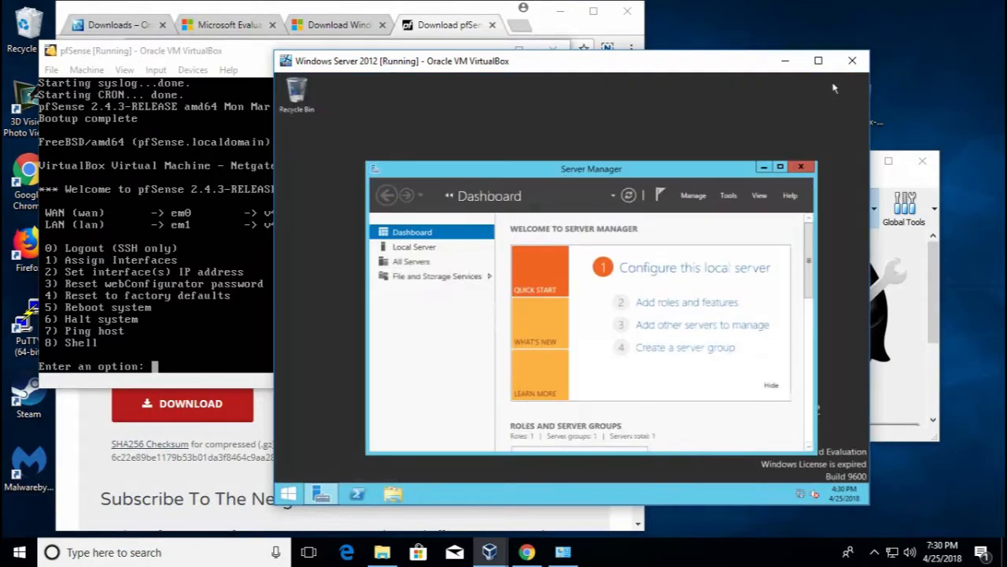
click(764, 167)
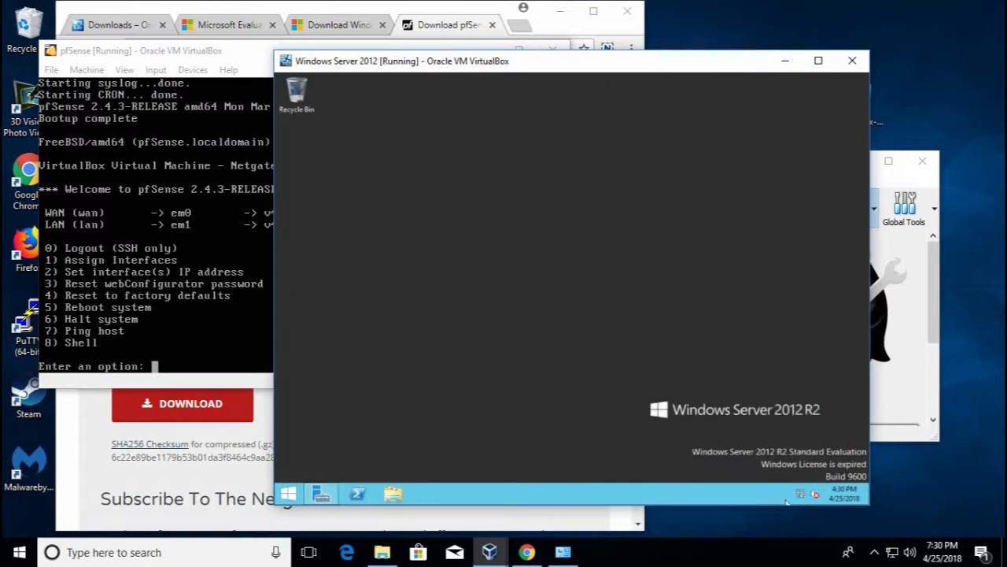
mouse_move(802, 496)
right_click(801, 496)
click(797, 487)
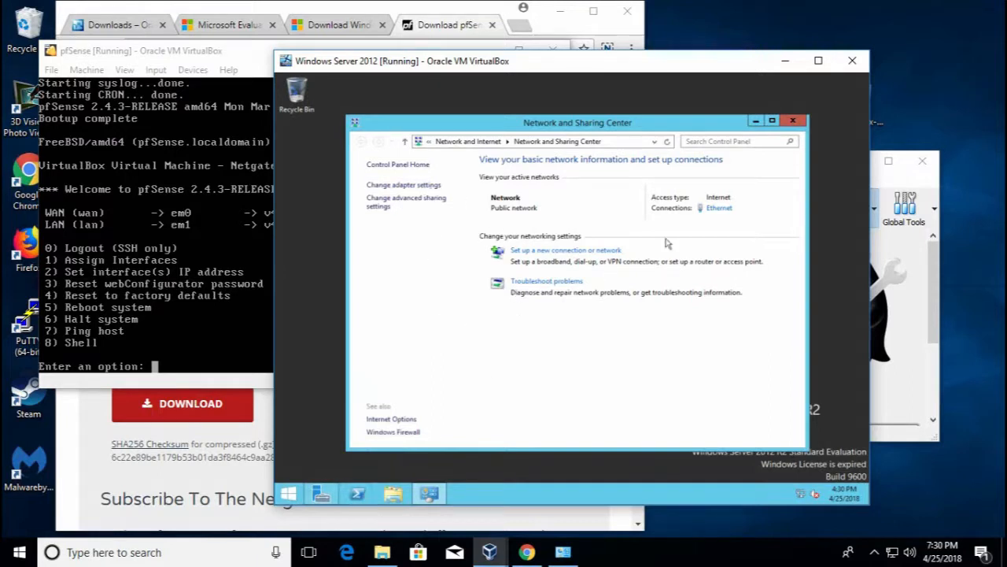
click(361, 498)
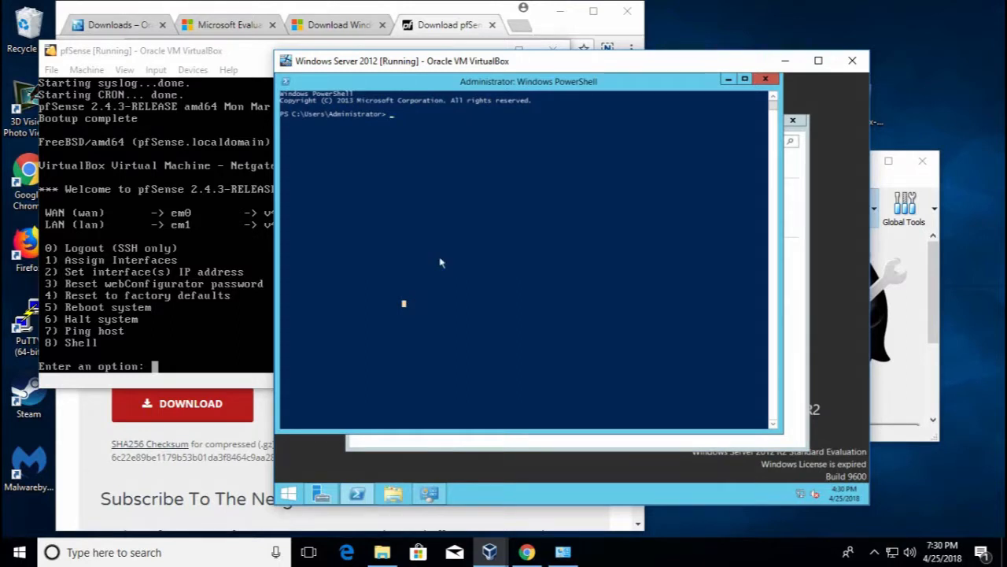
Run ipconfig in the server's PowerShell and highlight the 192.168.1.1 default gateway
text(ipconf)
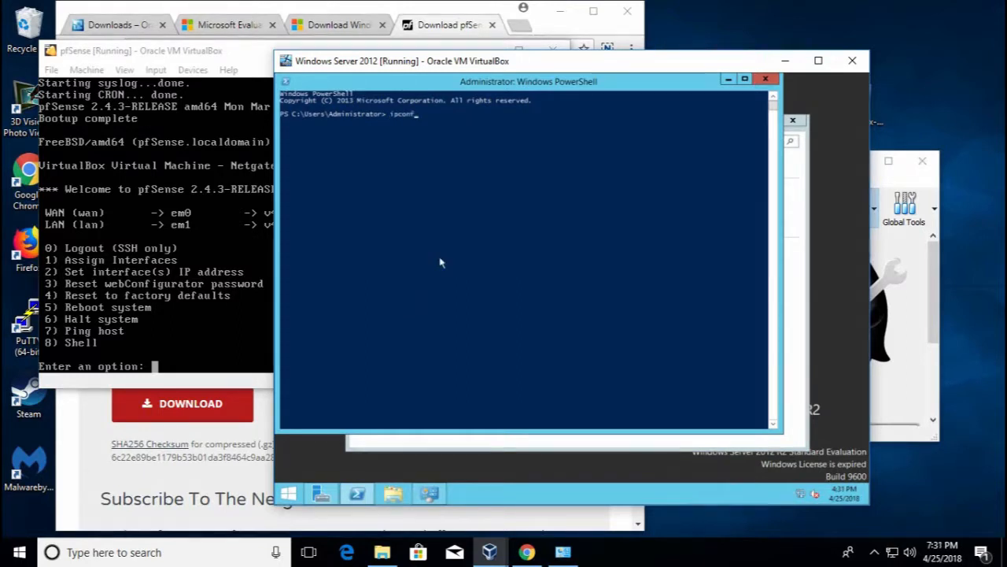
text(ig /all)
key(Return)
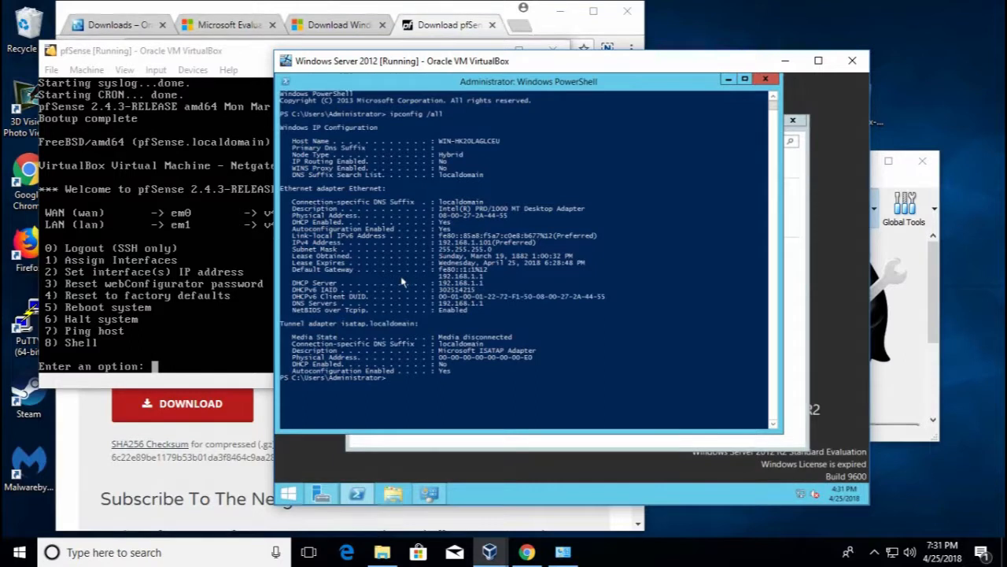
drag(366, 269, 439, 277)
click(473, 277)
Compare with the pfSense console's LAN address, check the server's IPv4 address, then return to VirtualBox Manager
click(240, 271)
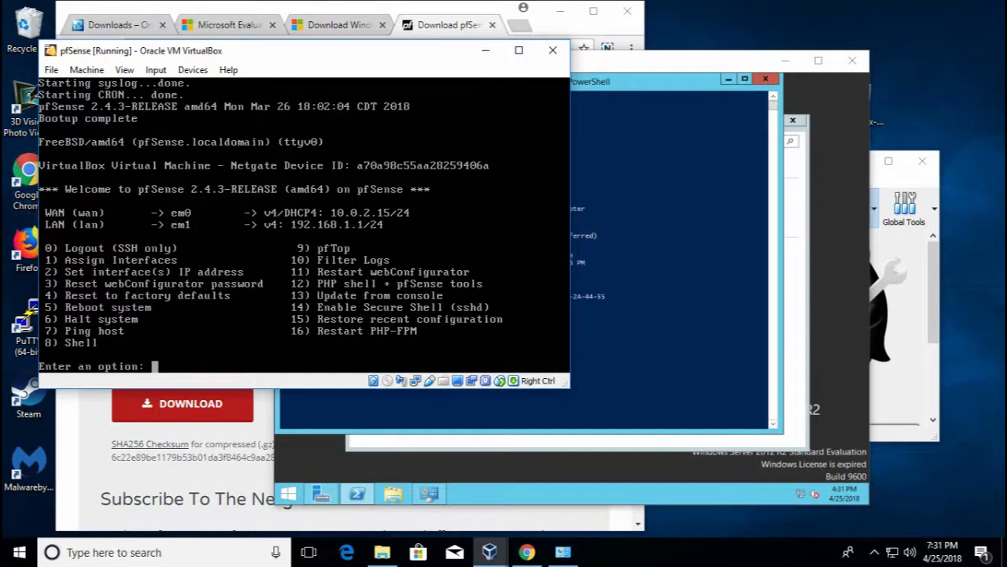
click(642, 256)
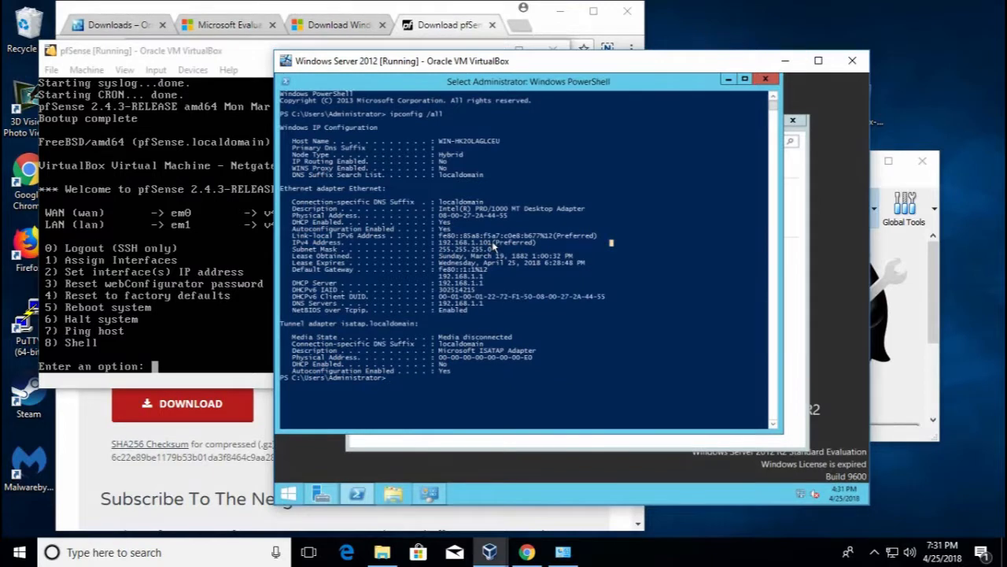
drag(491, 246, 475, 245)
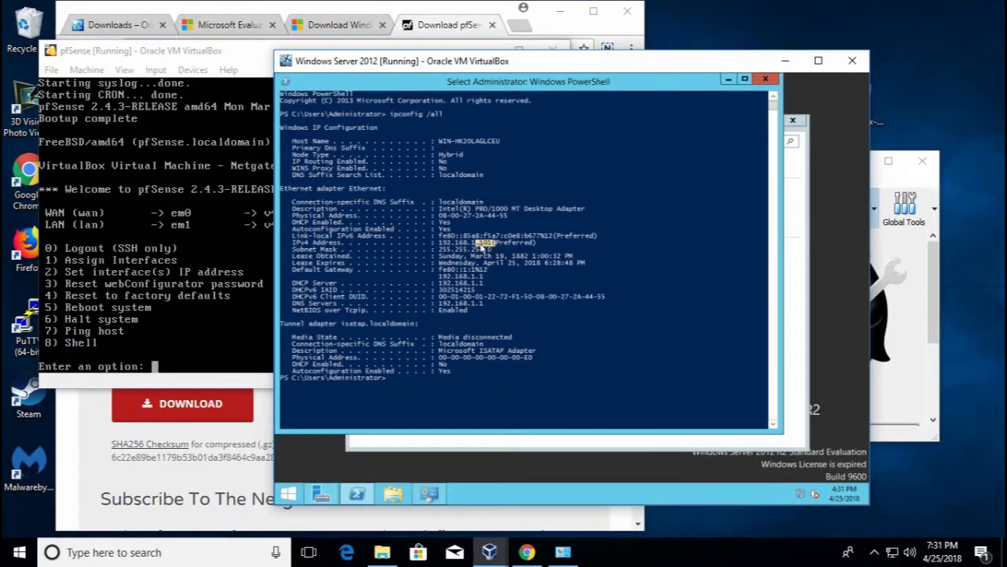
click(485, 379)
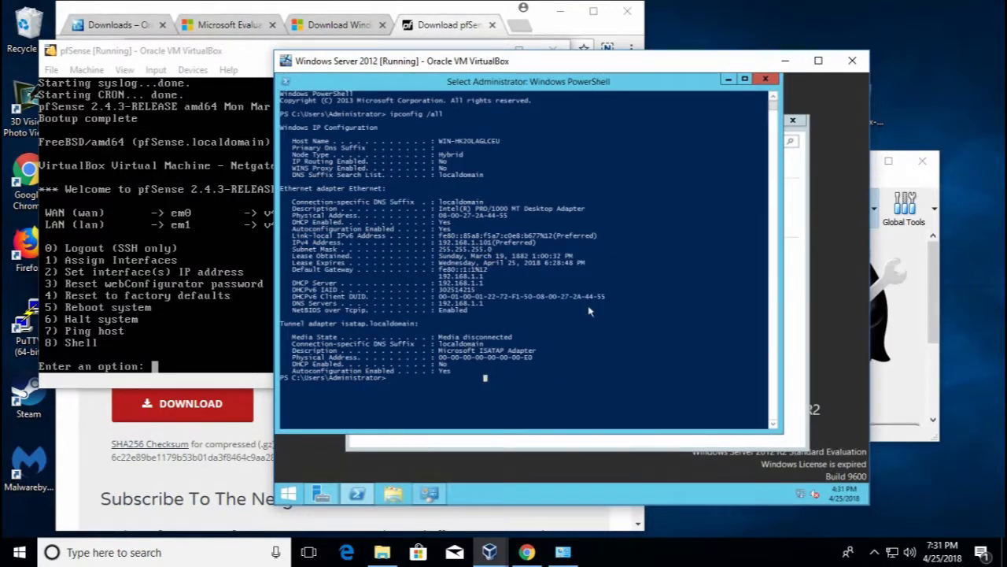
click(660, 404)
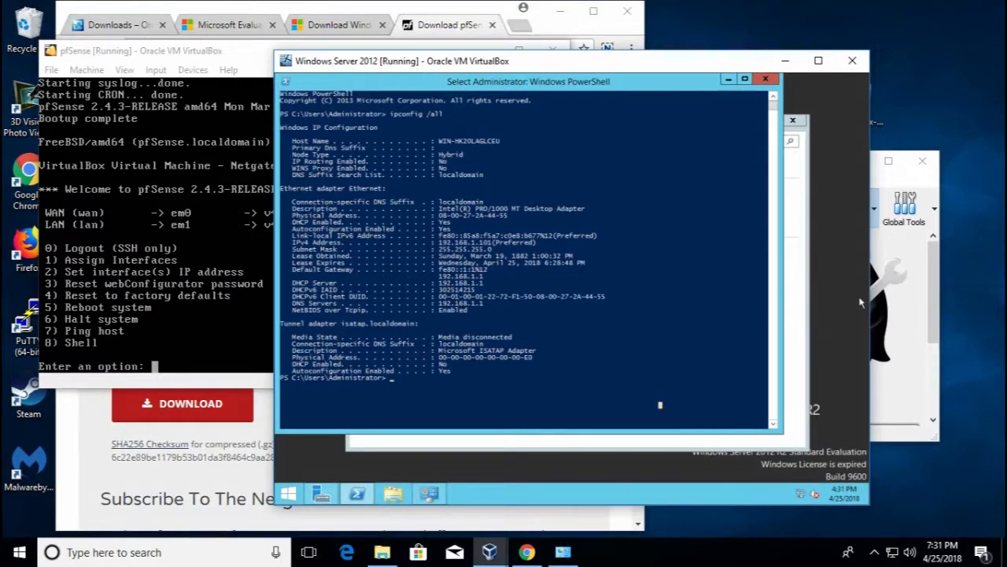
click(883, 187)
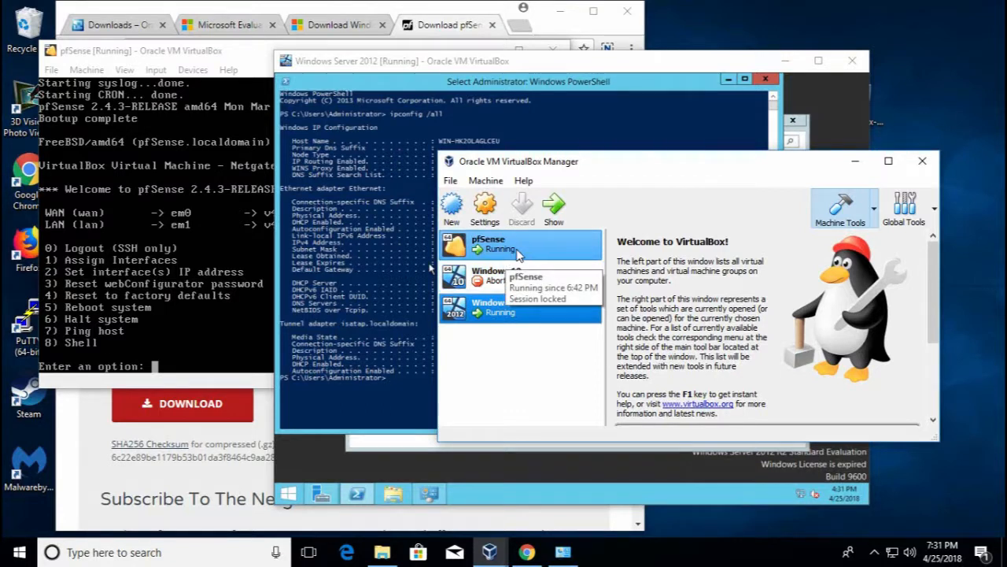
Start the Windows 10 VM and sign in with the account password
click(510, 285)
double_click(510, 285)
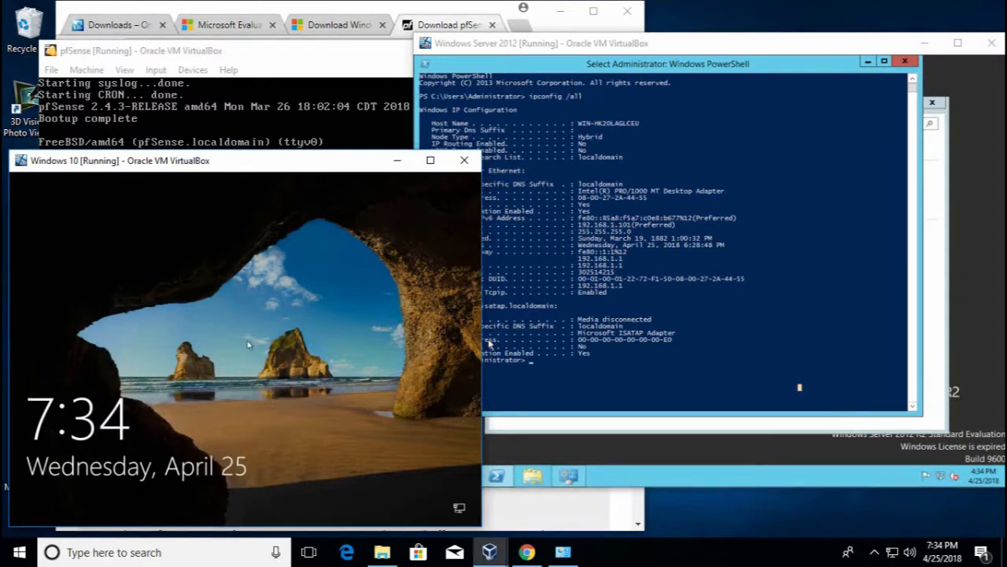
click(248, 344)
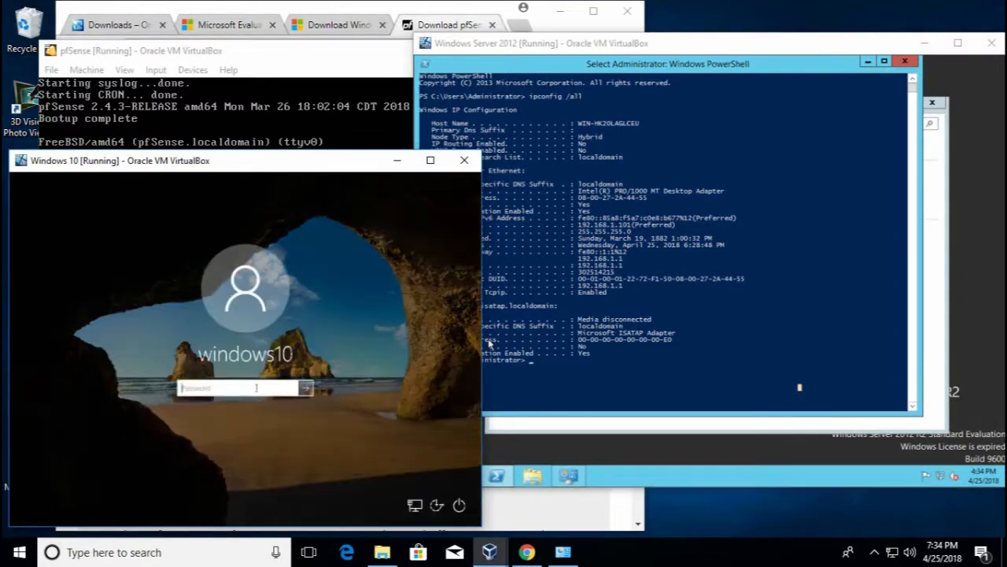
text(****)
key(Return)
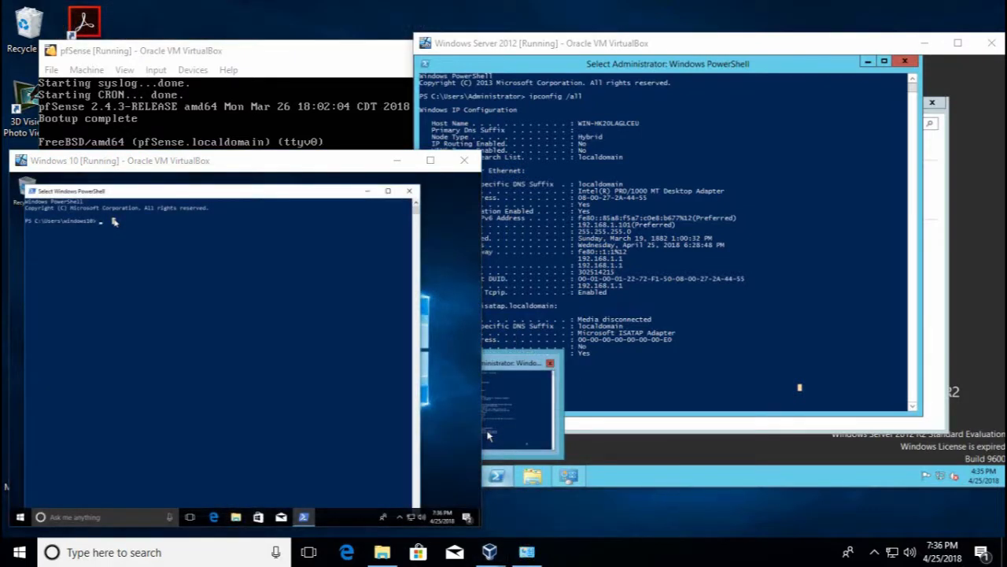
Confirm address 192.168.1.100 with ipconfig and ping 192.168.1.101, which times out
text(ipconfig)
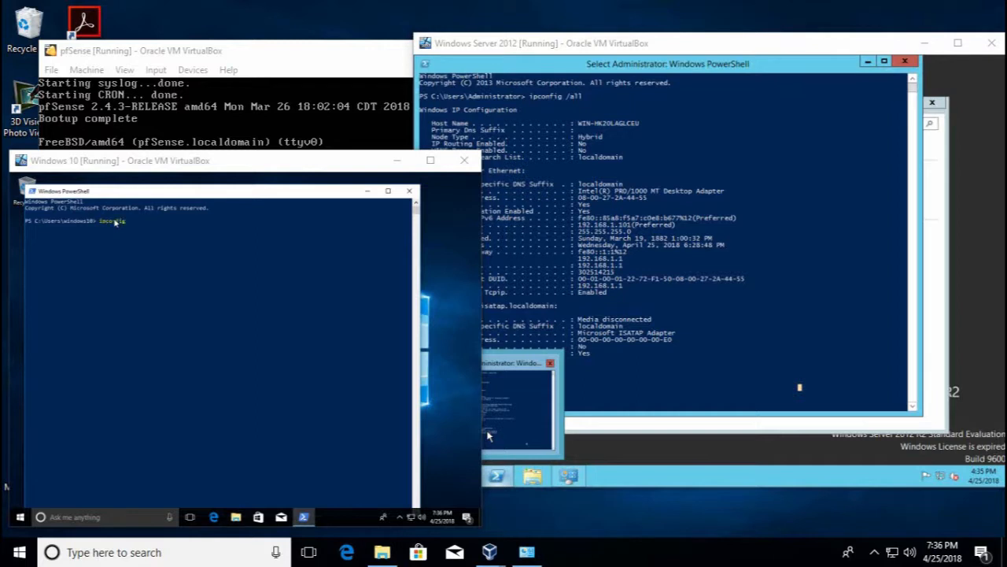
key(Return)
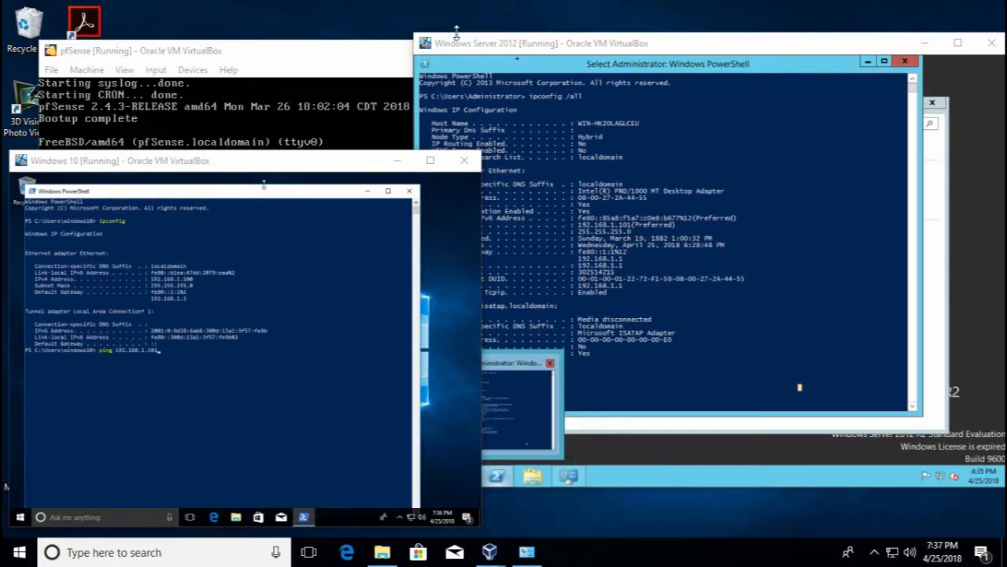
click(162, 359)
key(Return)
click(204, 368)
key(Return)
key(Return)
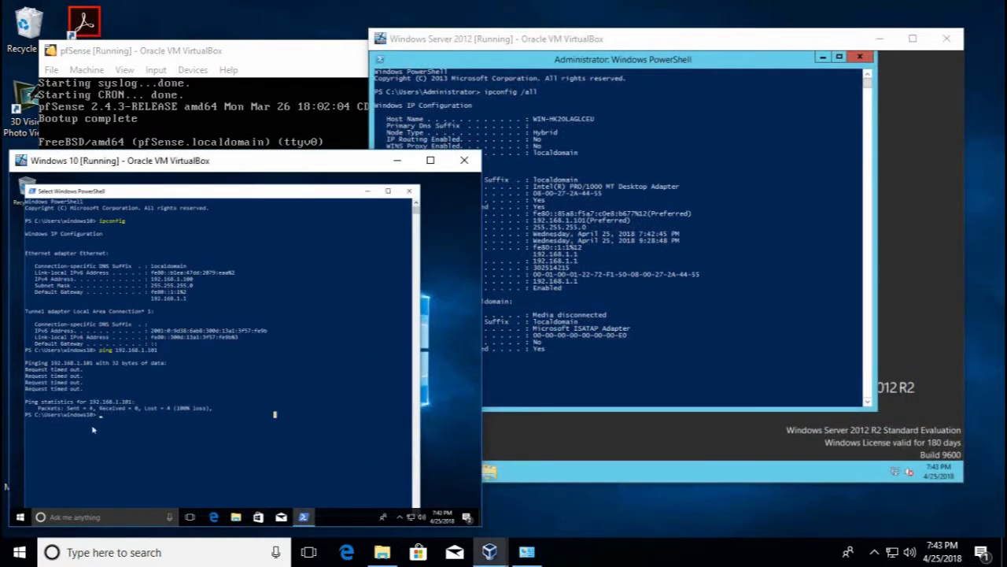
Turn on network discovery in Server 2012's advanced sharing settings and save the changes
click(507, 376)
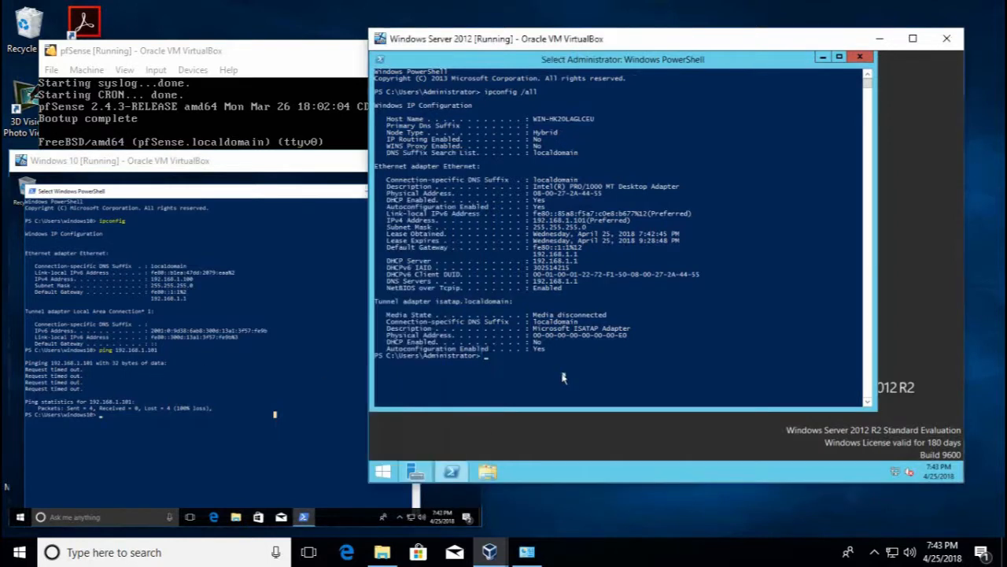
right_click(908, 473)
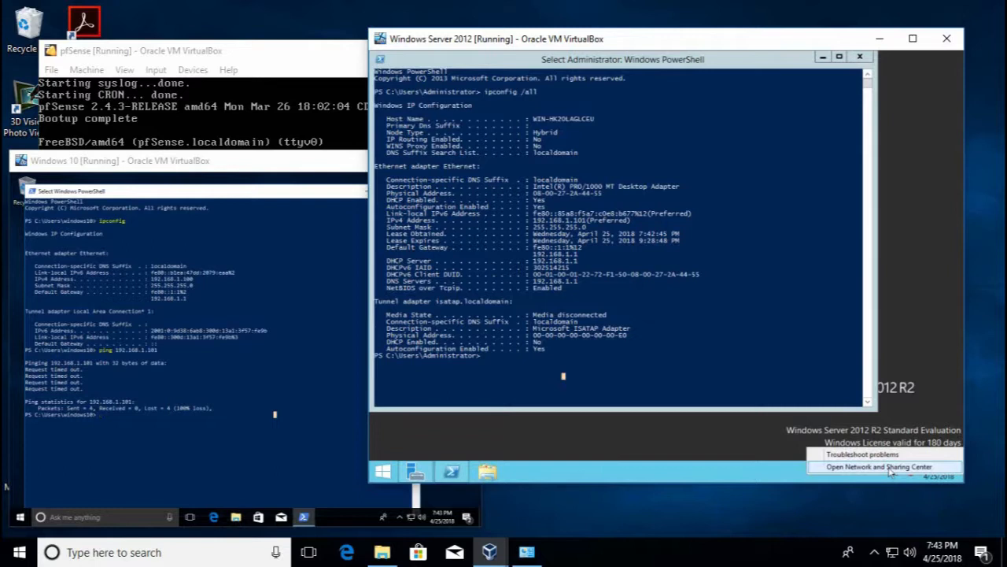
click(890, 468)
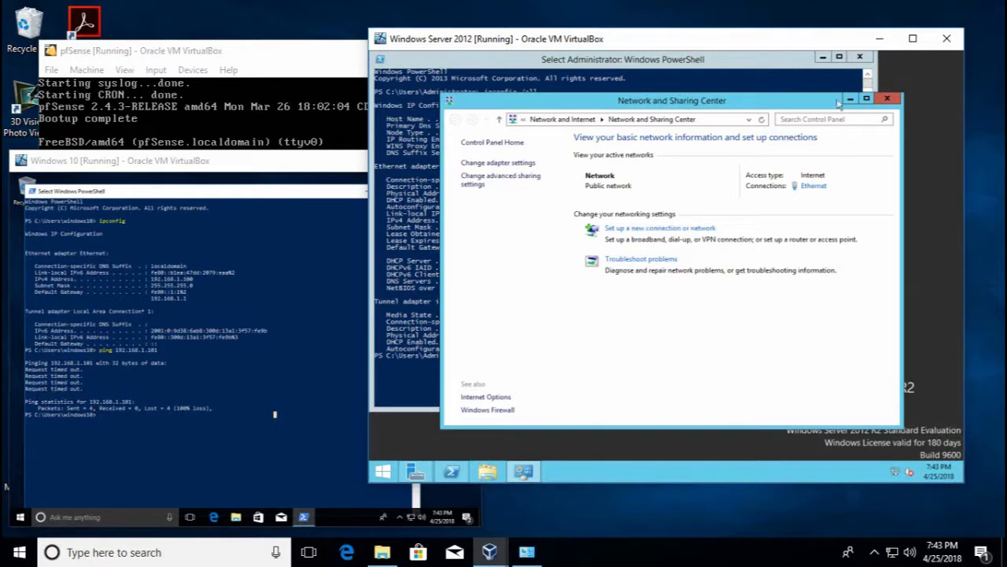
click(888, 97)
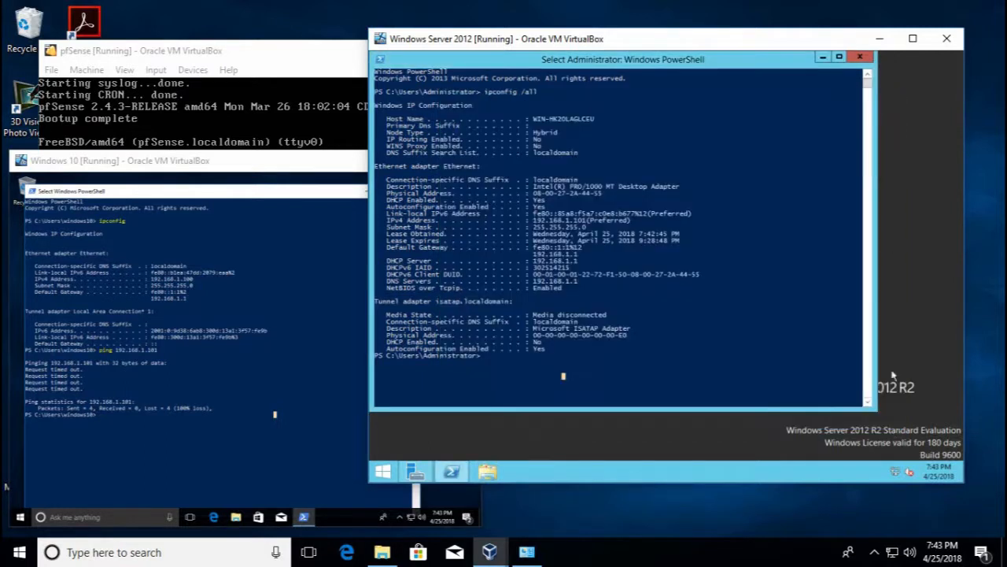
right_click(898, 473)
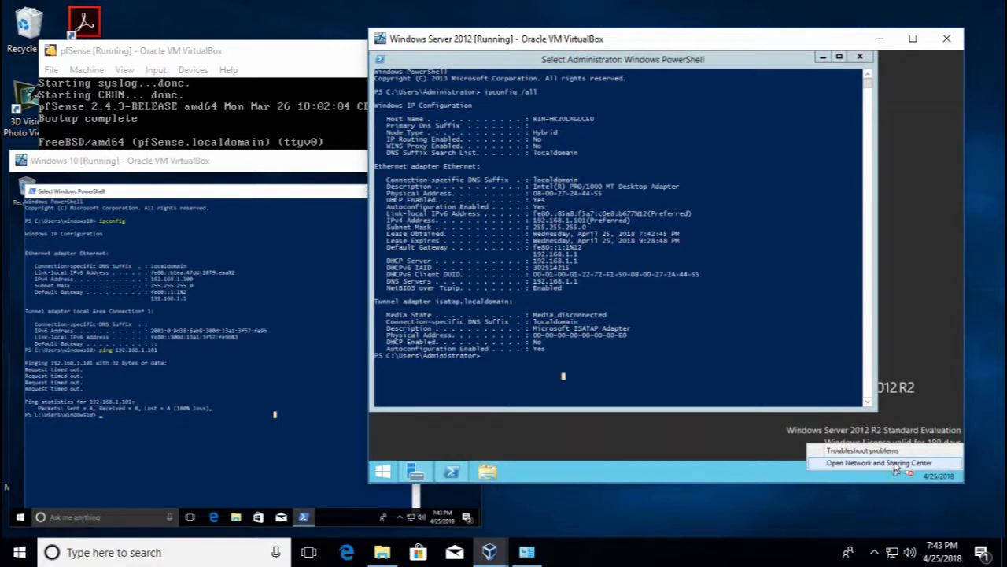
click(895, 465)
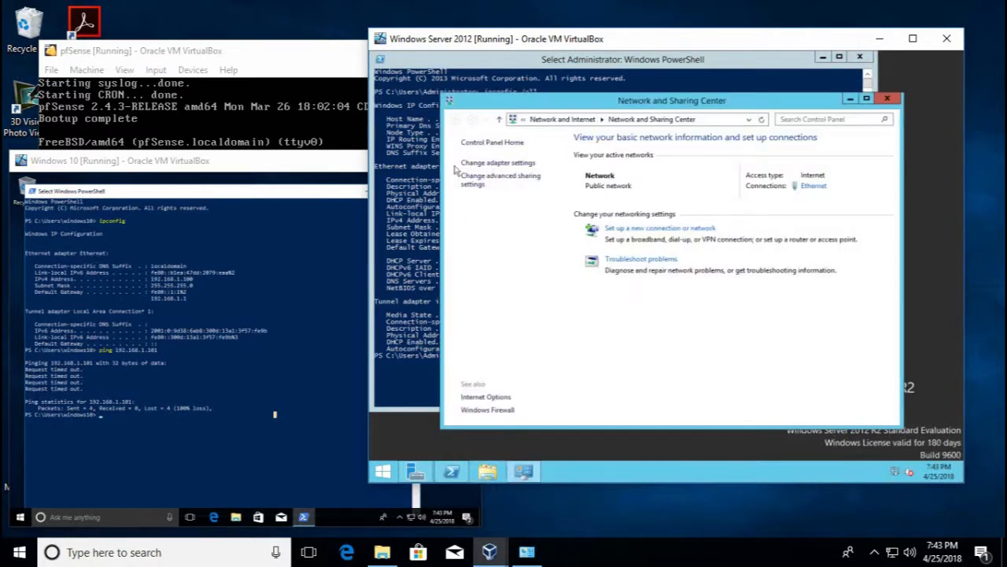
click(519, 183)
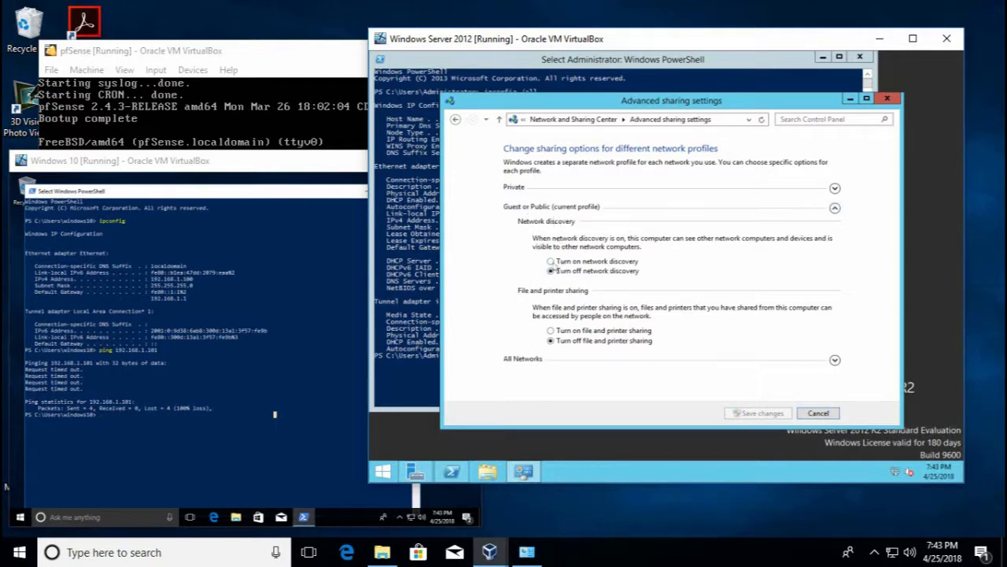
click(552, 261)
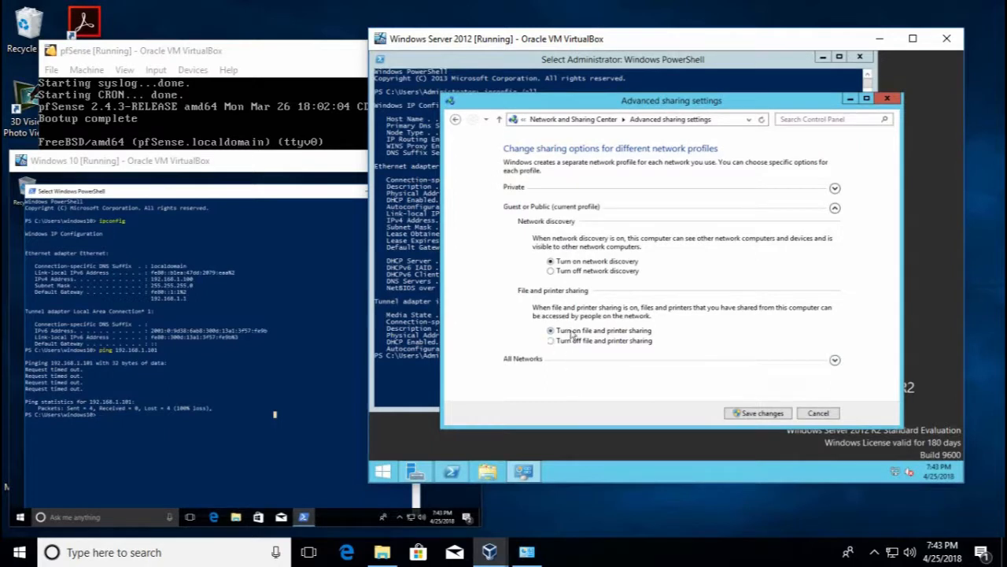
click(760, 414)
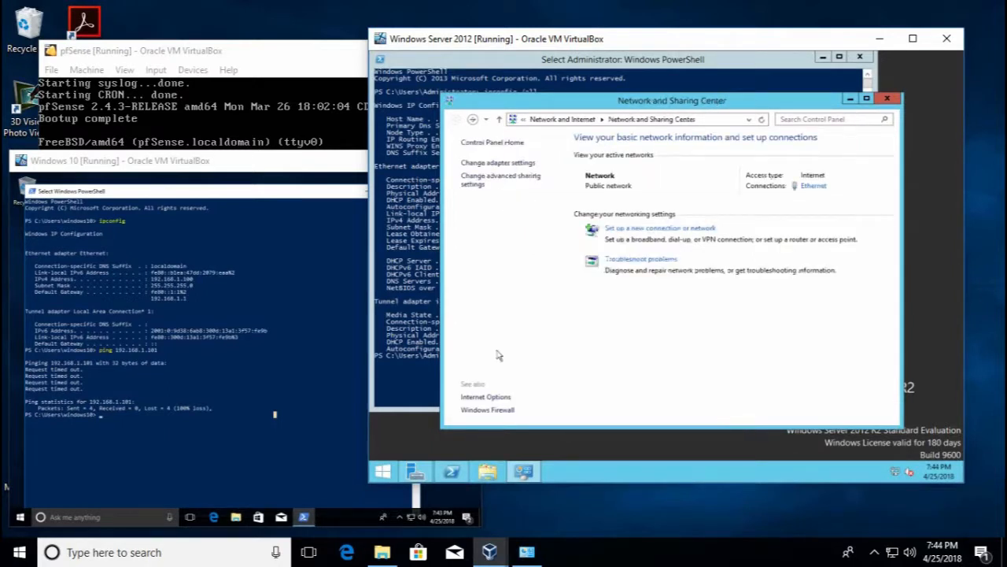
Re-run the ping to 192.168.1.101 from Windows 10, now with 0% loss
click(247, 350)
key(Up)
key(Return)
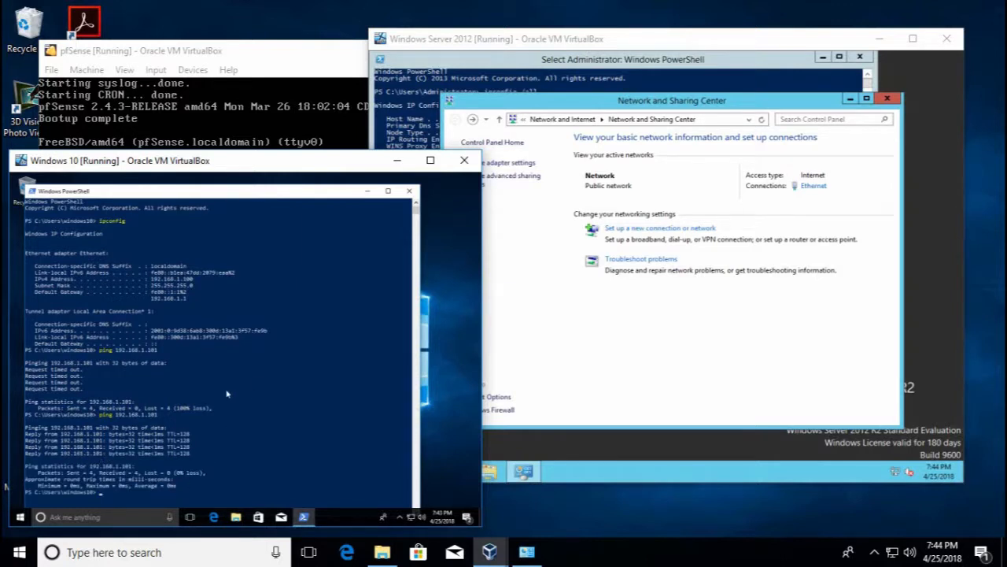
In the Server 2012 VM's PowerShell, run 'ping 192.168.1.100' to reach the Windows 10 VM
click(625, 60)
text(ping)
key(Up)
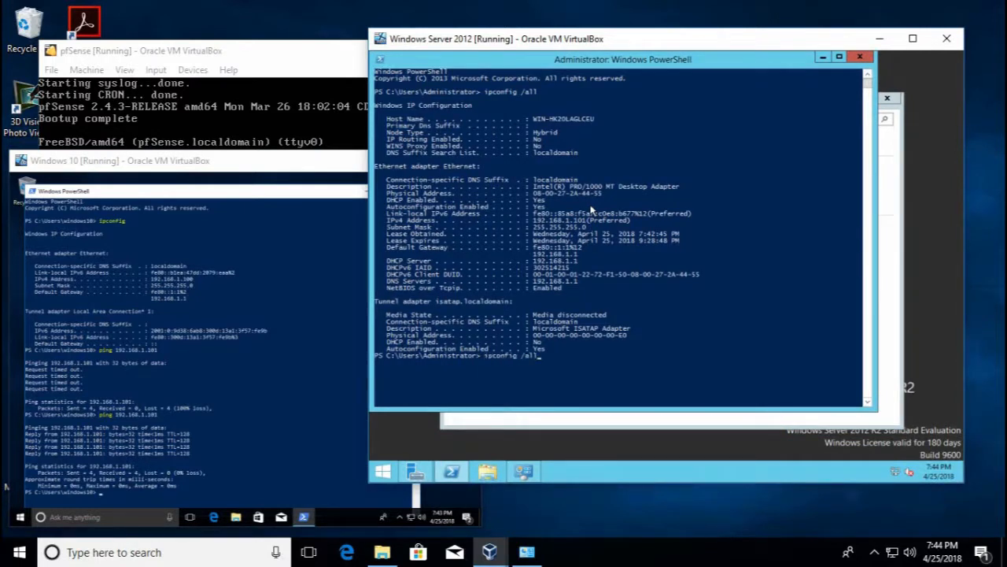
key(BackSpace)
key(BackSpace)
key(BackSpace)
key(BackSpace)
key(BackSpace)
key(BackSpace)
key(BackSpace)
key(BackSpace)
key(Return)
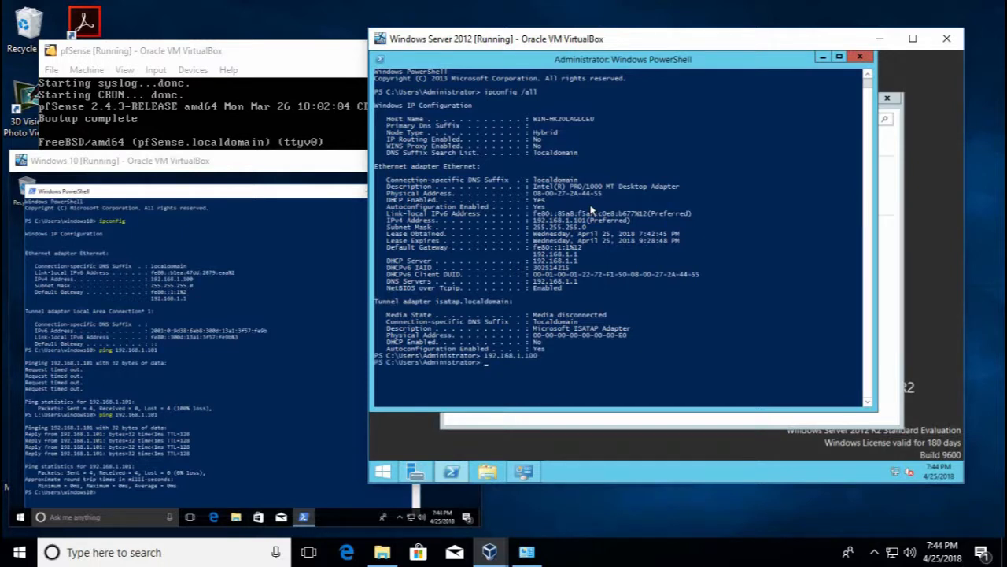
key(Up)
text(ping)
key(Return)
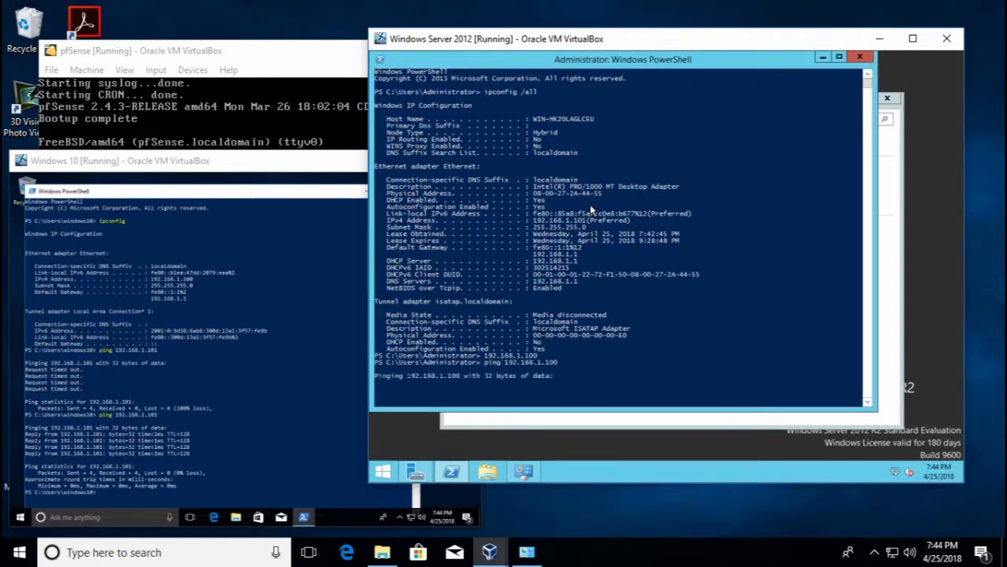
Open the Windows 10 VM's Network & Internet settings and check its adapter connections
right_click(412, 518)
click(693, 405)
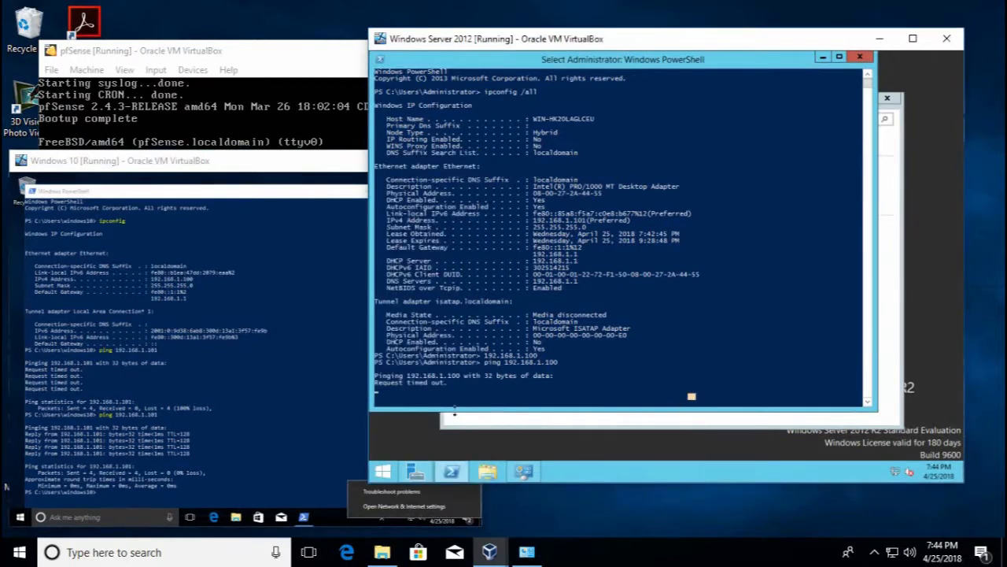
click(407, 515)
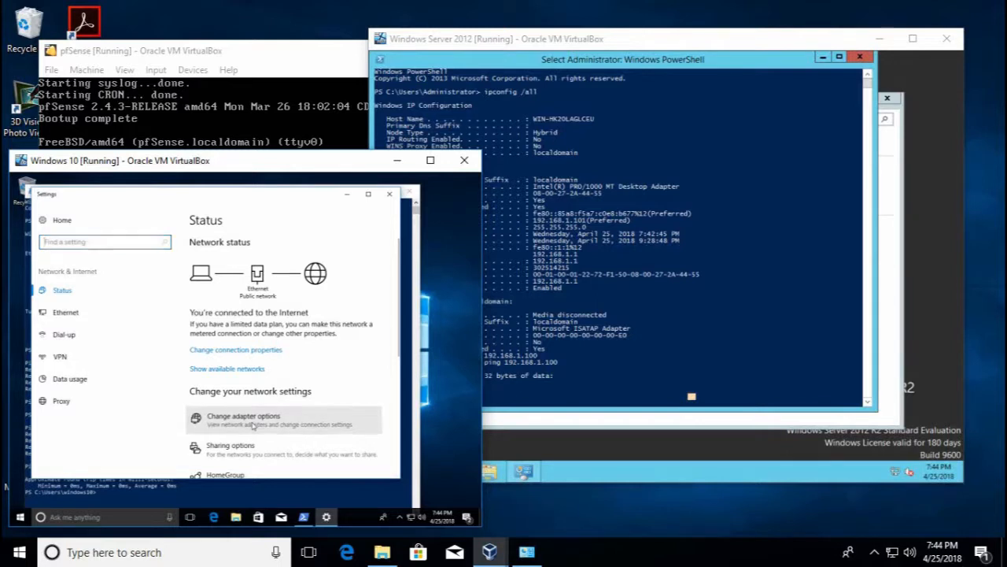
click(254, 425)
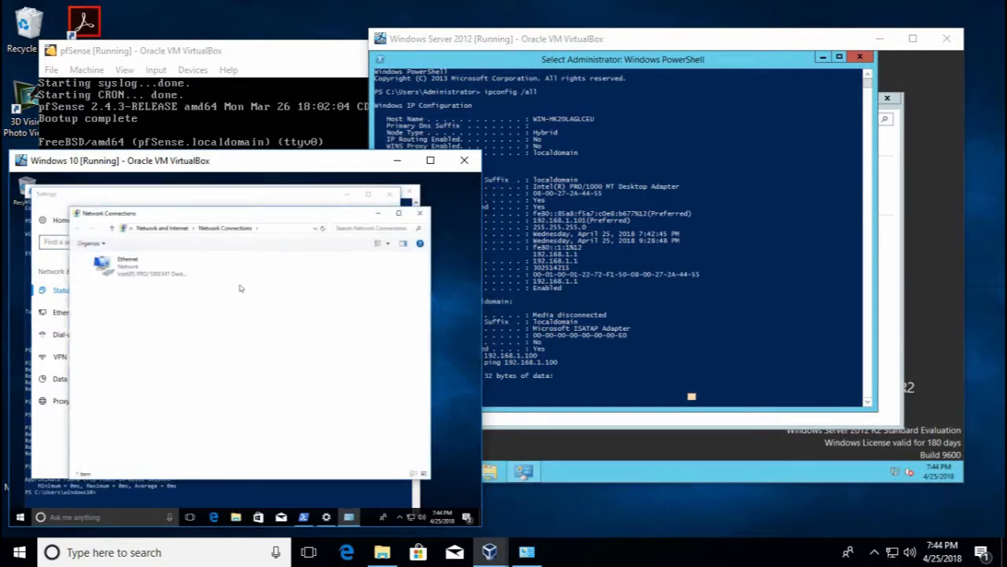
click(421, 214)
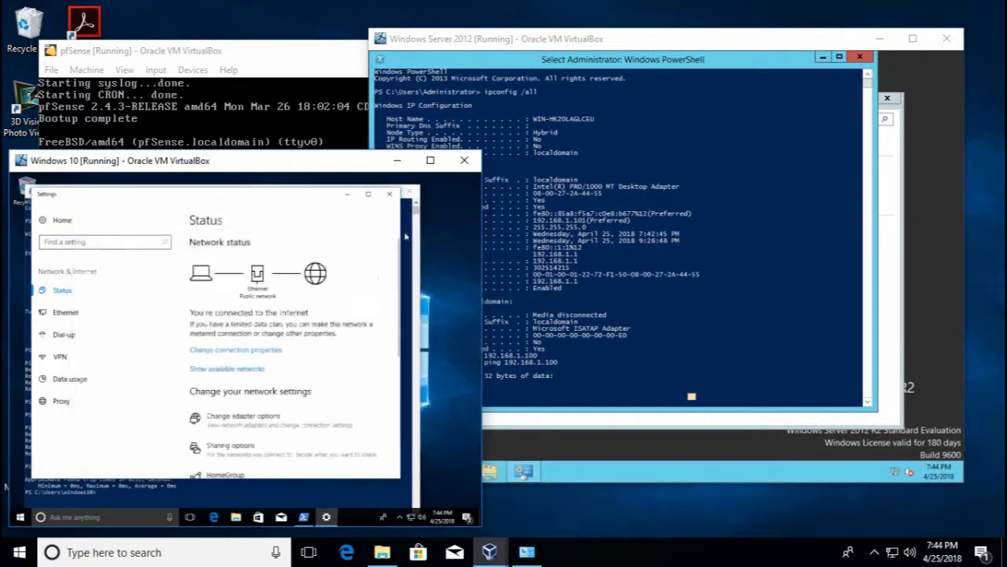
scroll(335, 376, down, 5)
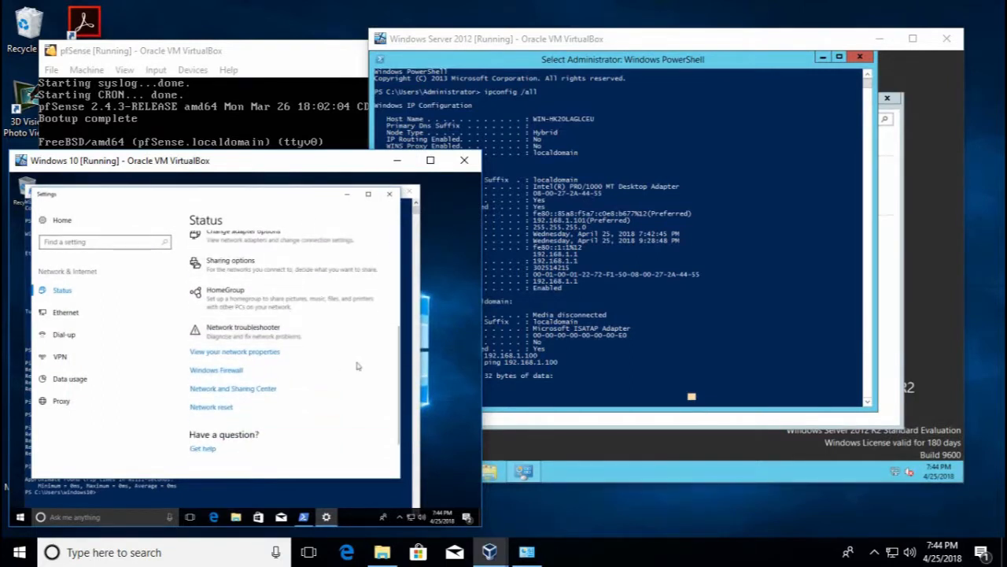
scroll(358, 366, up, 1)
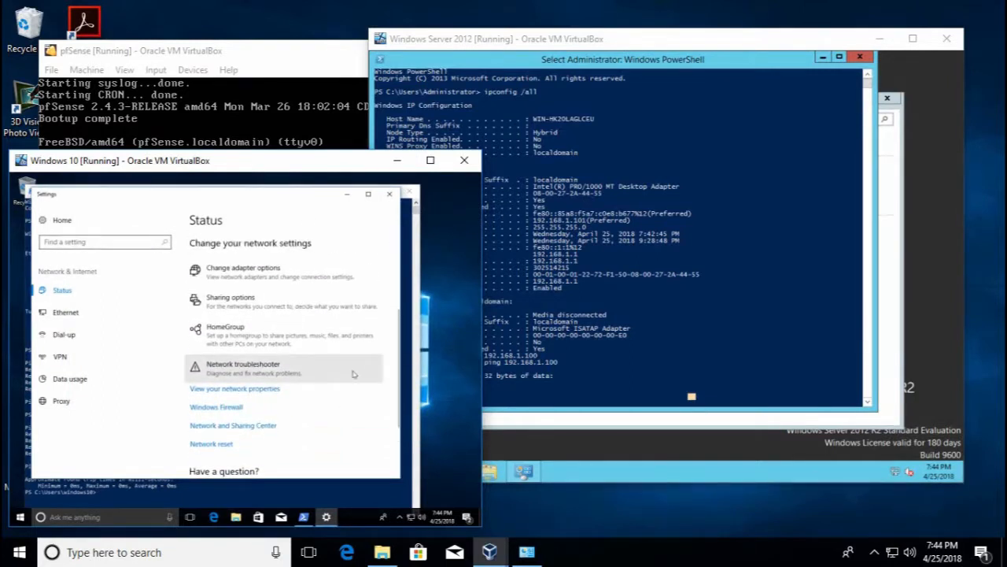
In Sharing options, turn on network discovery and file and printer sharing, and save the changes
click(201, 308)
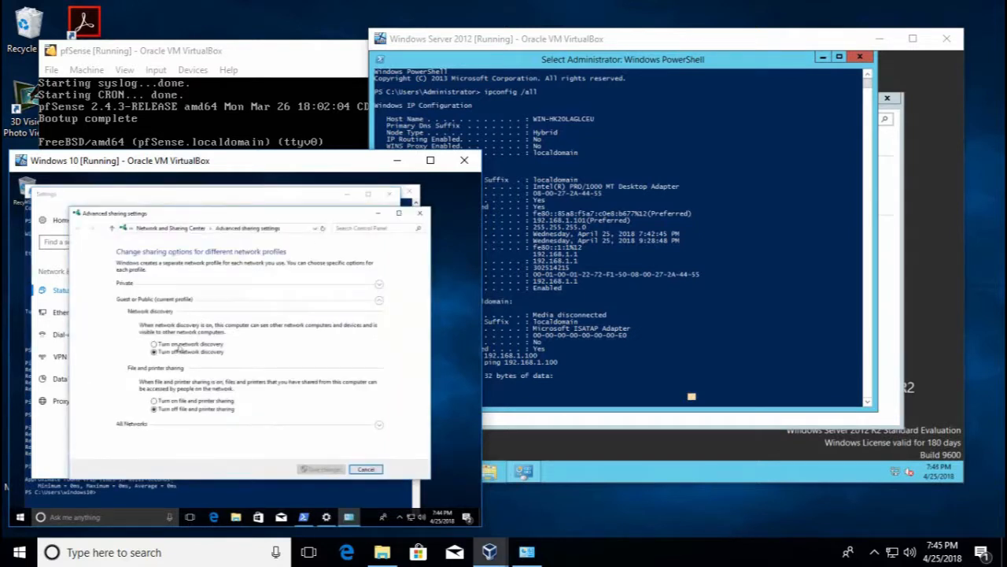
click(179, 346)
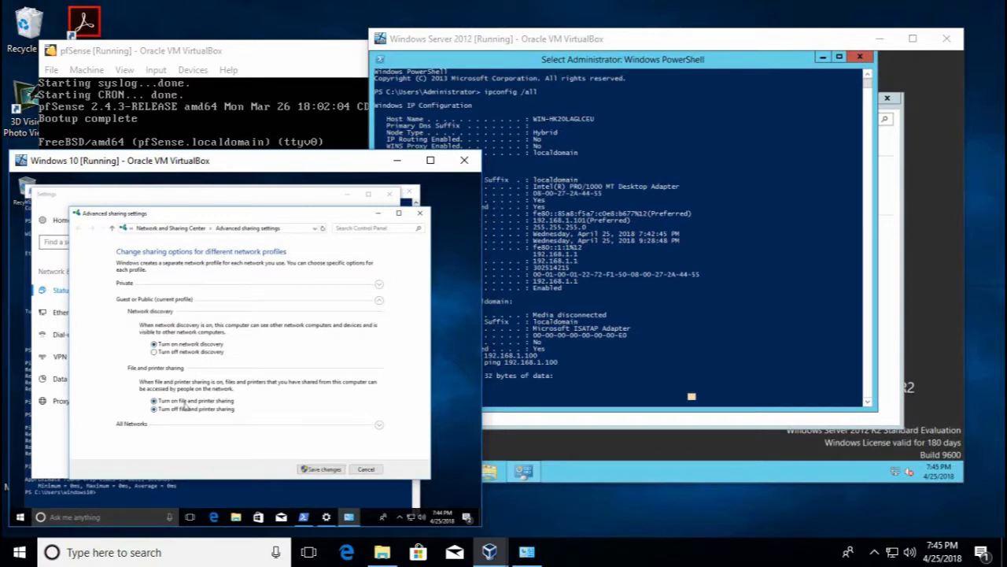
click(322, 471)
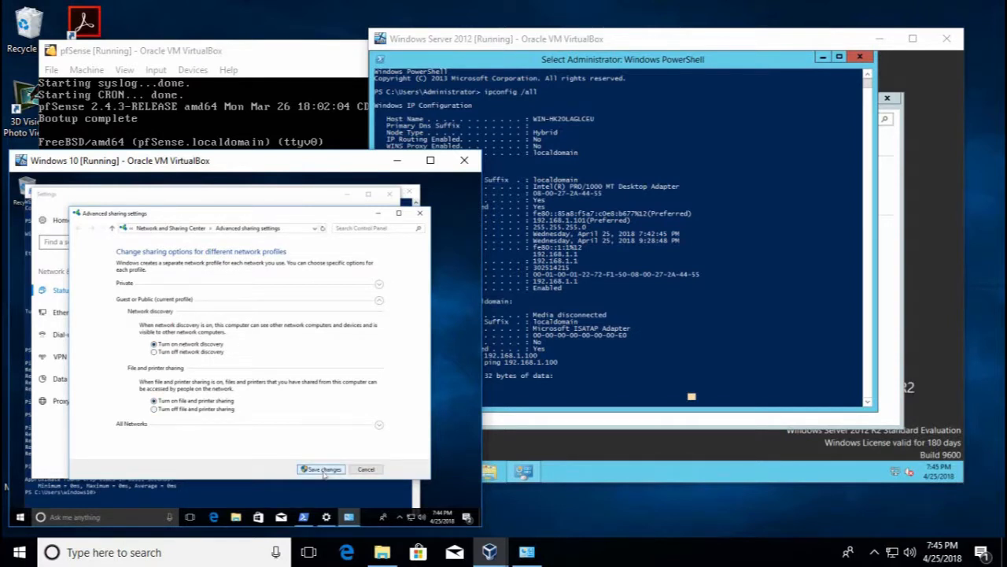
click(569, 361)
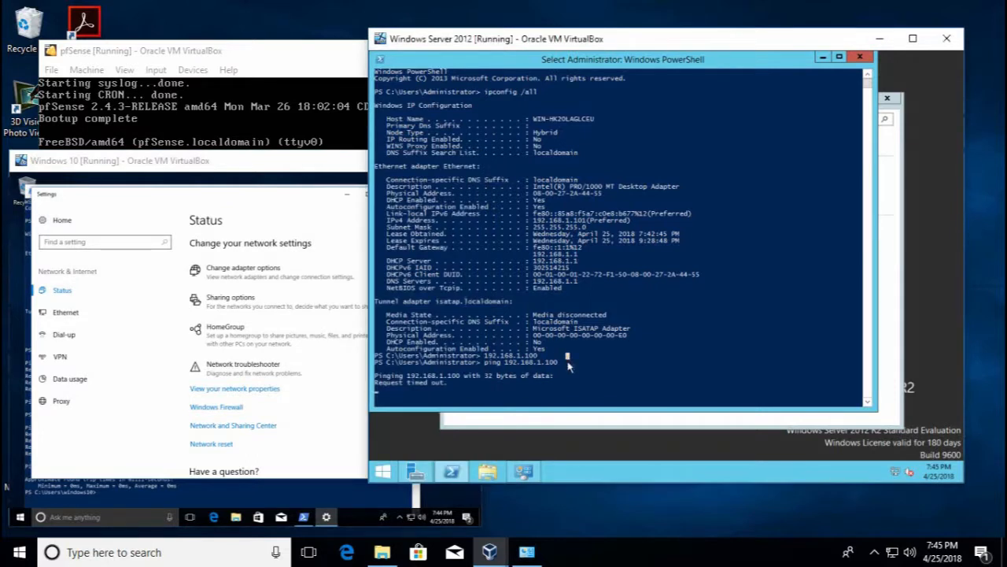
Re-run ping 192.168.1.100 from Server 2012 to get four replies with 0% loss
key(Escape)
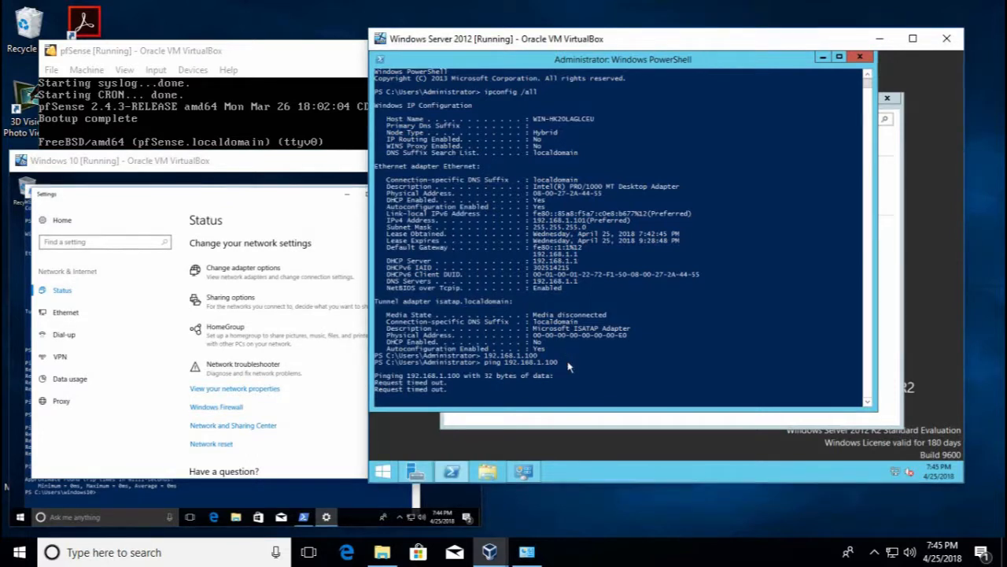
key(Up)
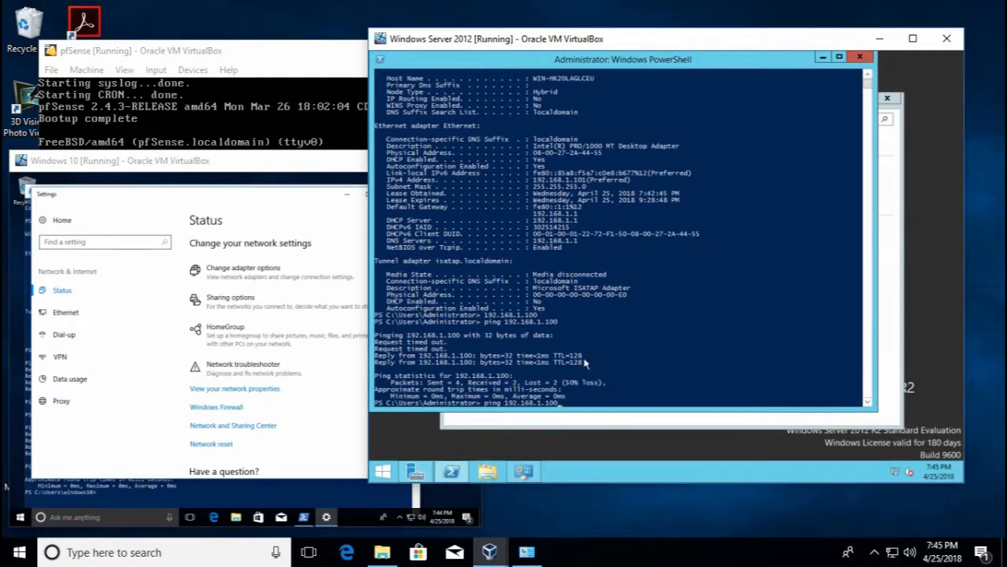
key(Return)
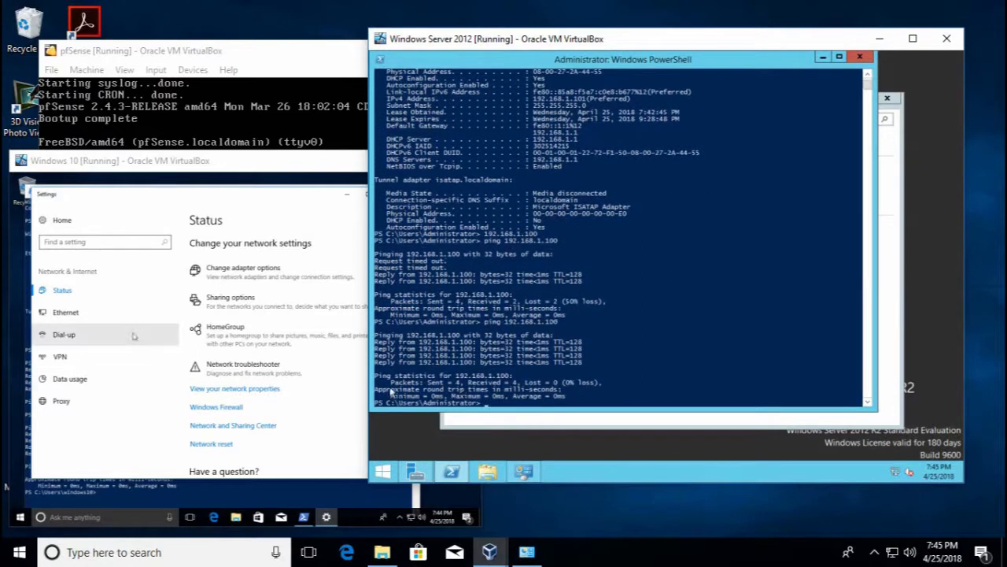
click(296, 196)
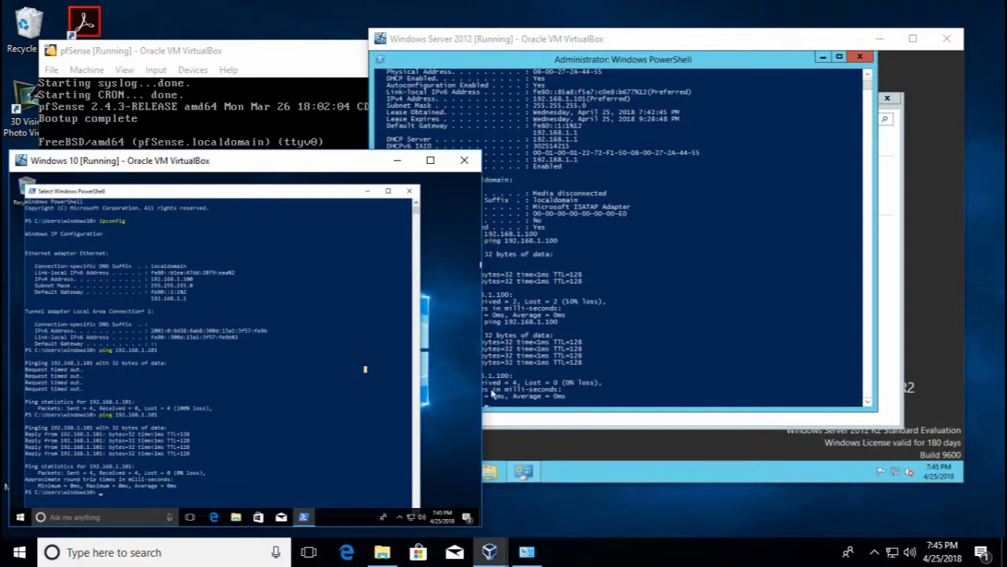
click(498, 446)
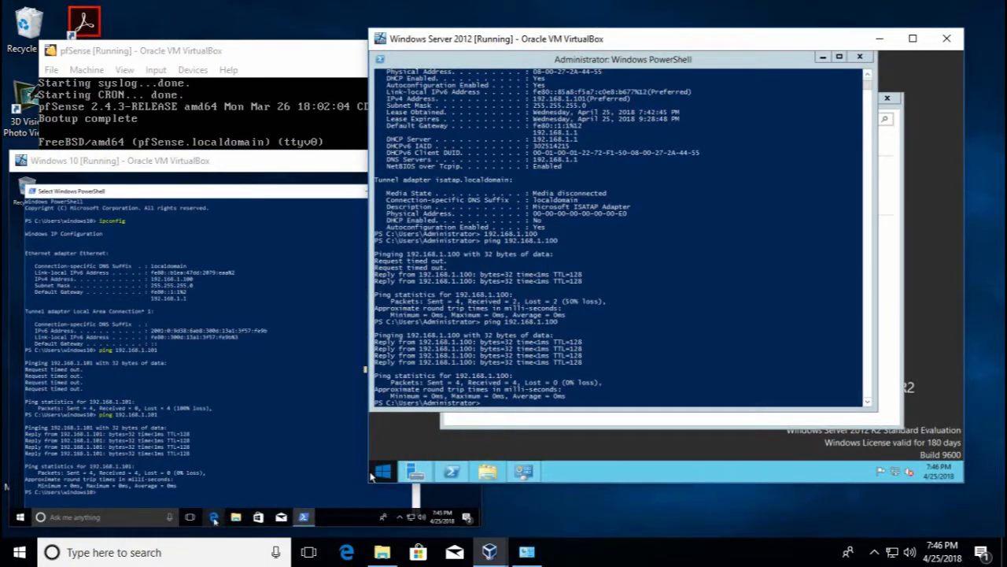
click(228, 489)
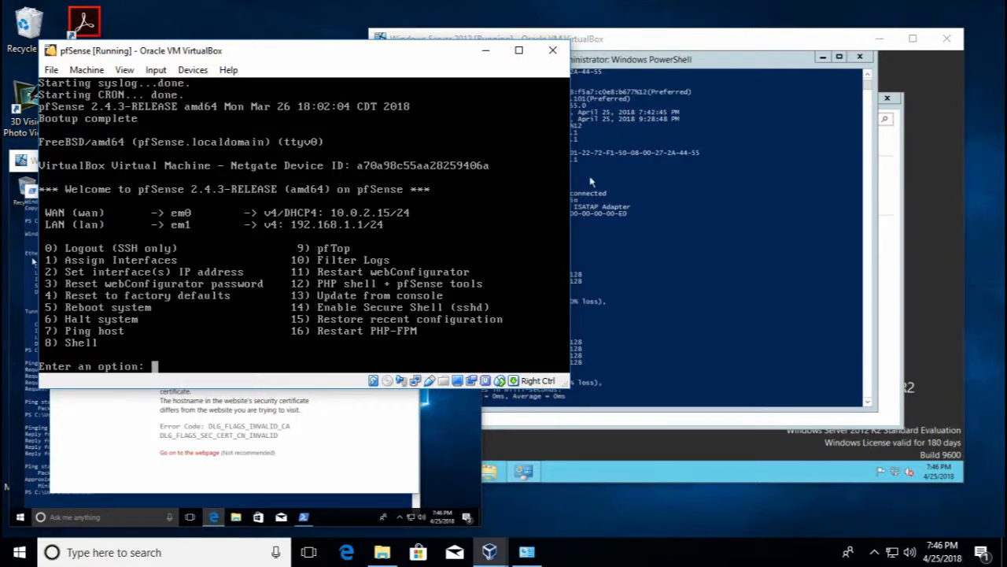
click(238, 436)
click(205, 456)
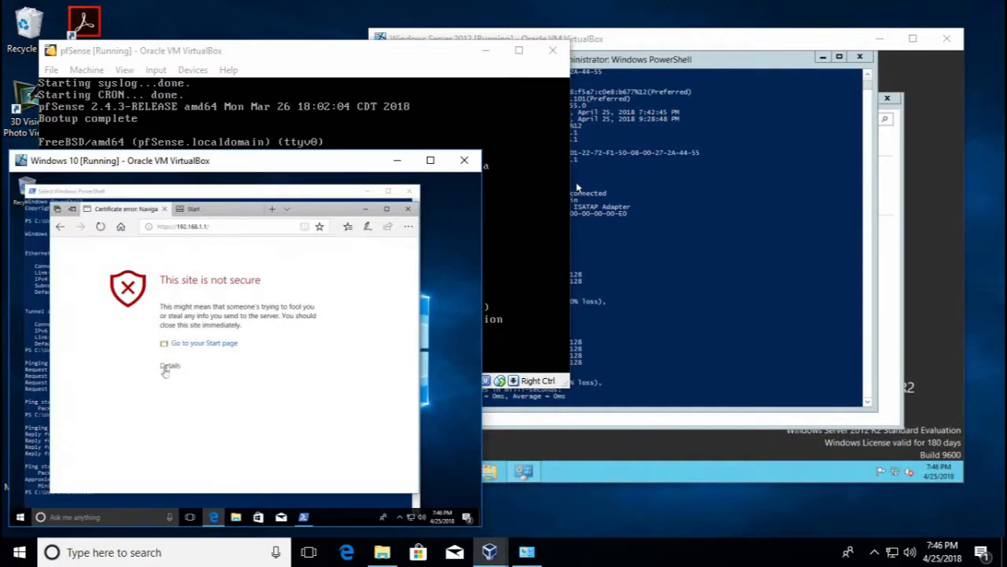
click(165, 368)
click(196, 455)
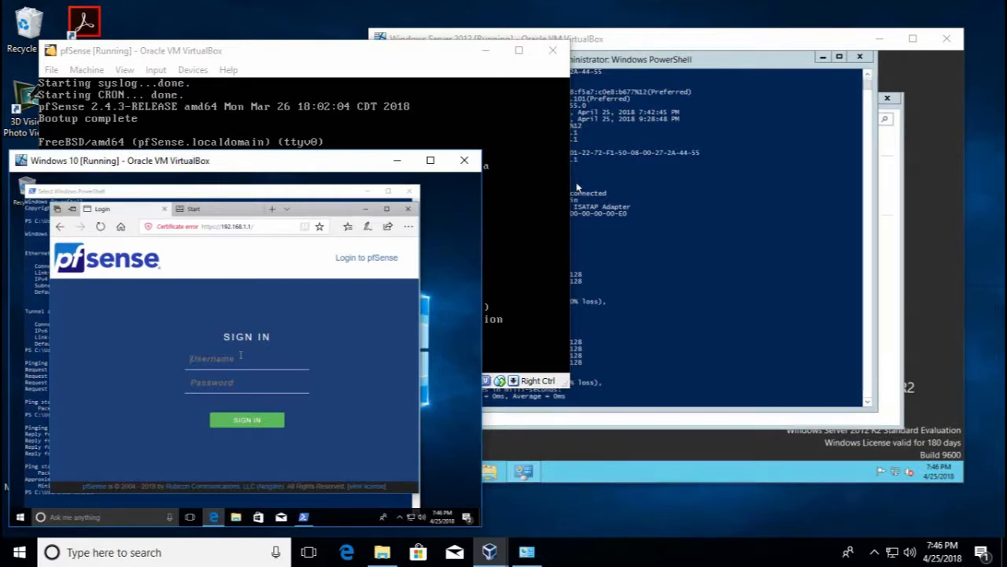
Sign in to pfSense as admin with the admin password, decline saving it, and pass the wizard introduction
text(admin)
key(Tab)
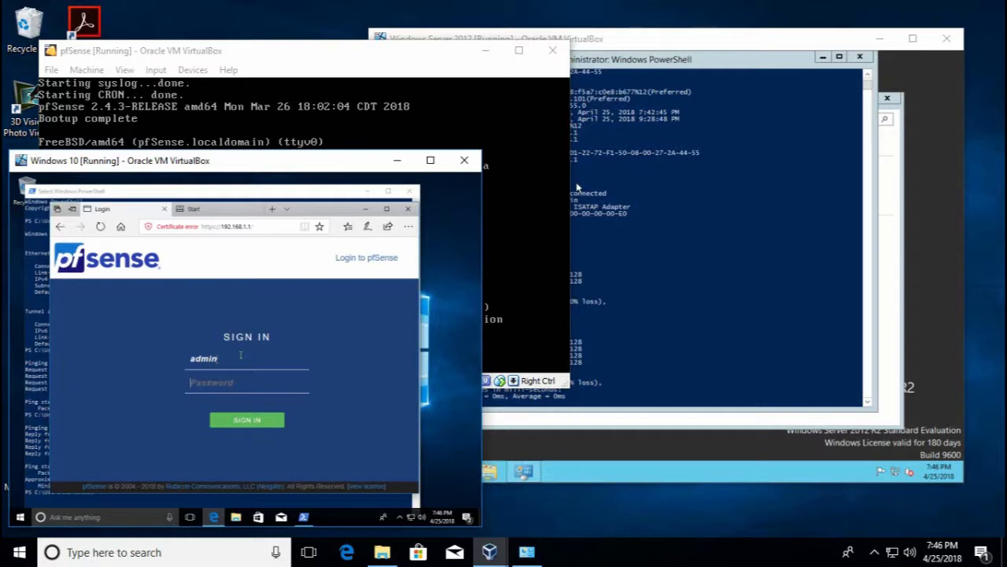
text(pfsense)
key(Return)
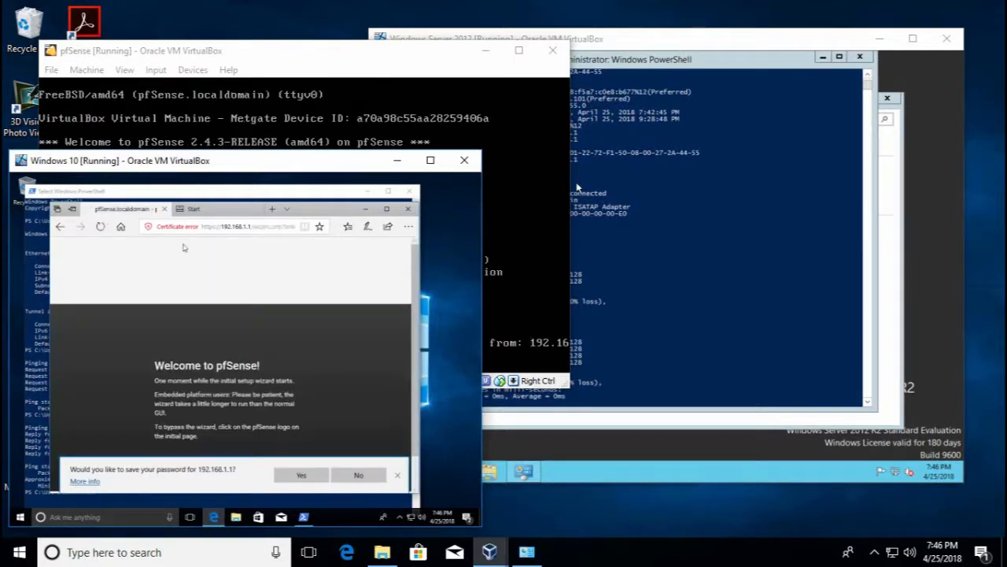
click(359, 475)
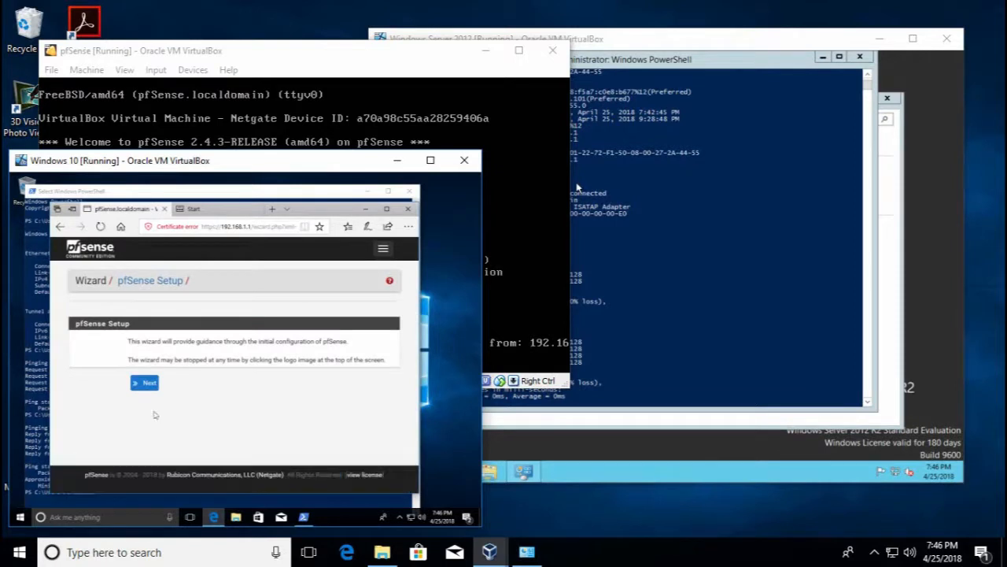
click(147, 383)
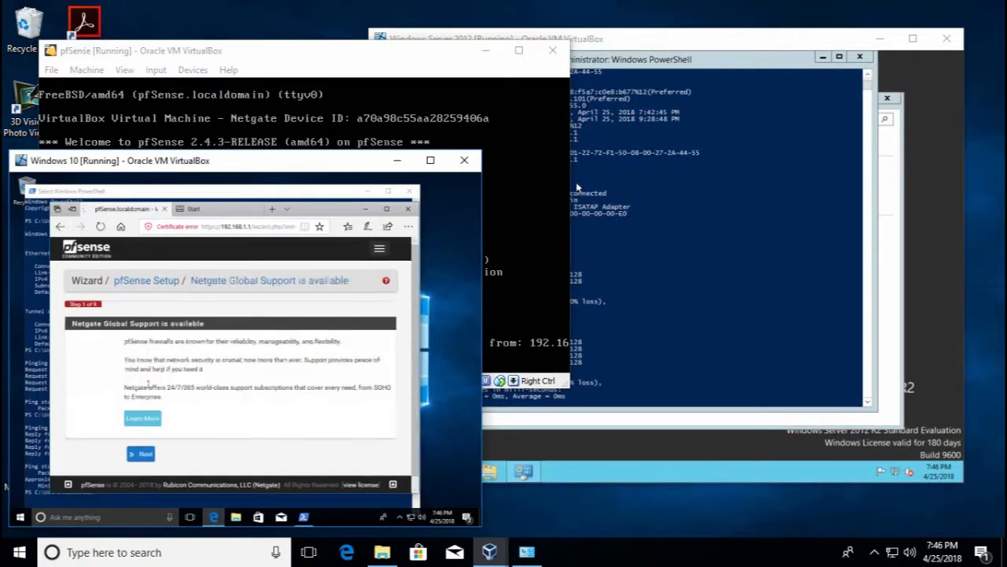
click(141, 458)
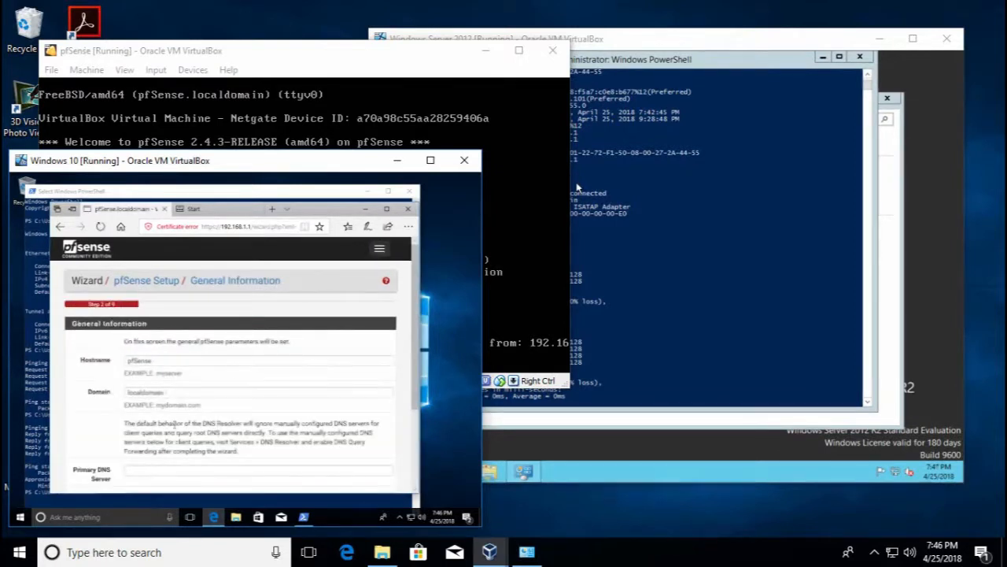
Set primary DNS 9.9.9.9 and secondary DNS 8.8.8.8 on the General Information page
scroll(238, 370, down, 3)
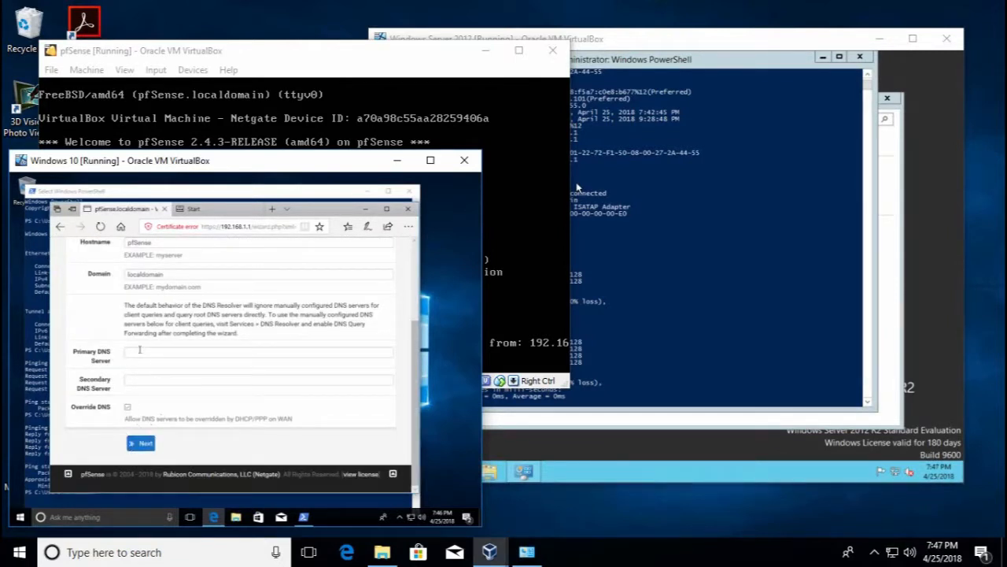
click(154, 351)
scroll(106, 360, up, 2)
scroll(106, 359, down, 2)
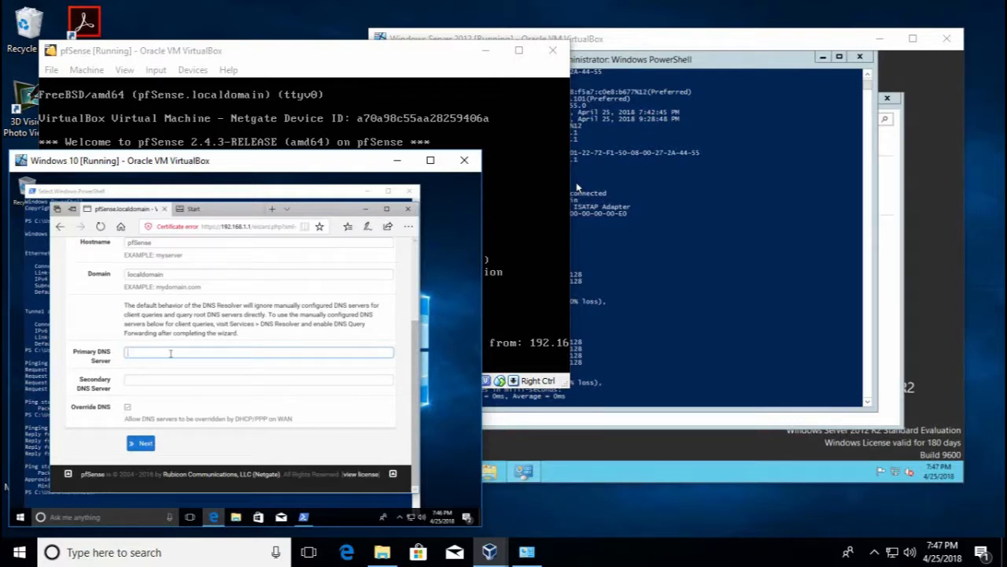
text(8)
click(204, 380)
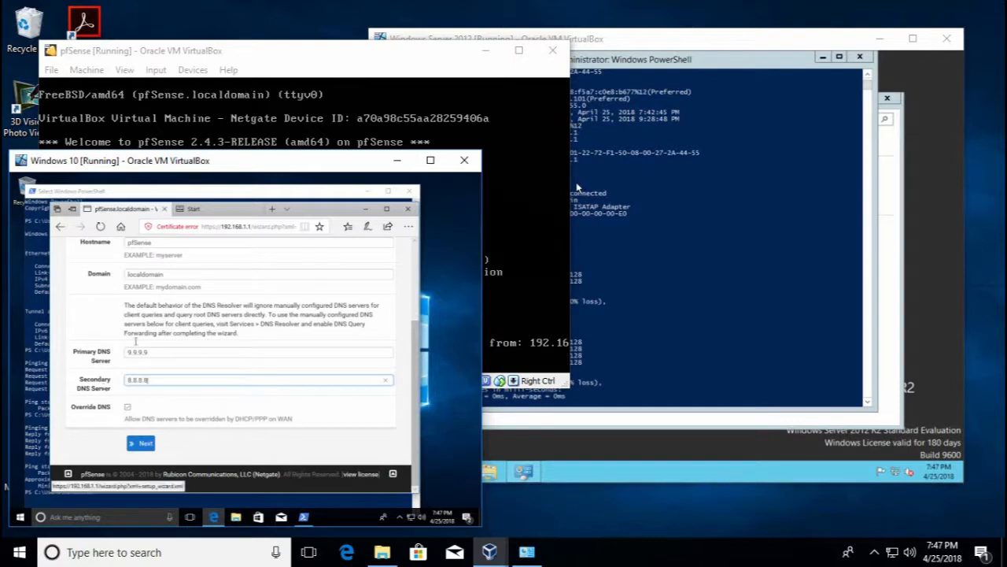
click(136, 445)
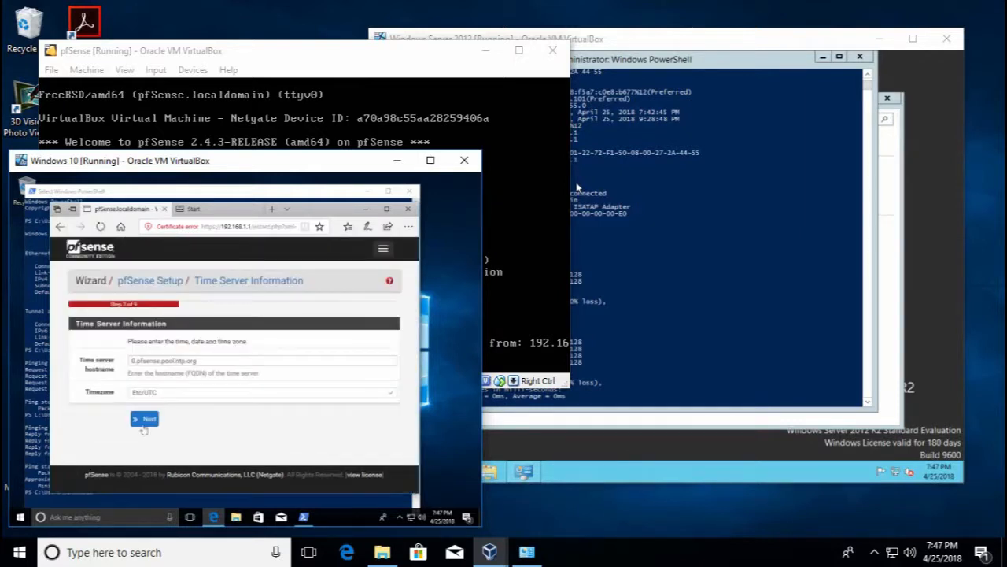
Keep default time, WAN, LAN 192.168.1.1/24 and admin password settings, then reload pfSense
click(149, 423)
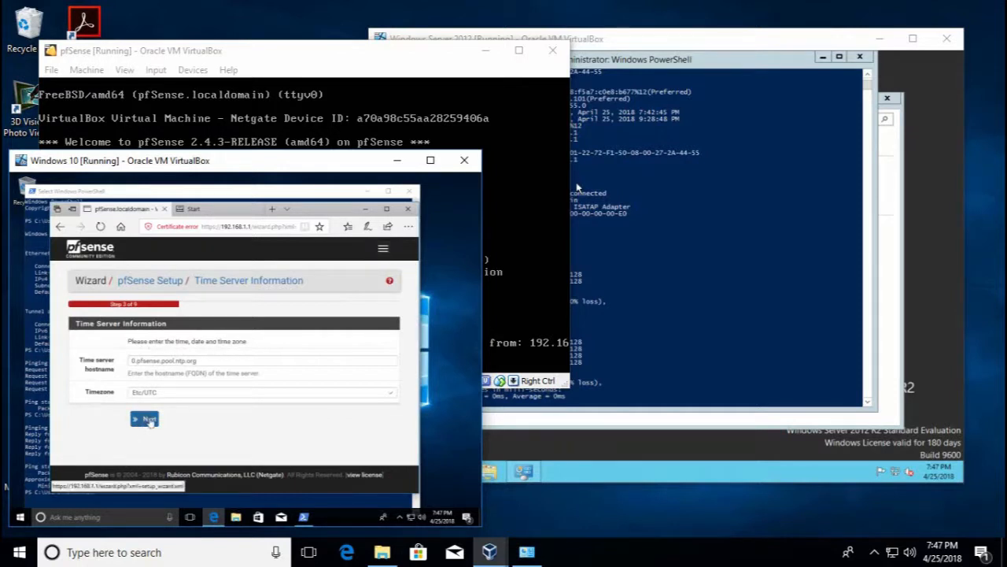
scroll(191, 410, down, 1)
scroll(190, 410, down, 10)
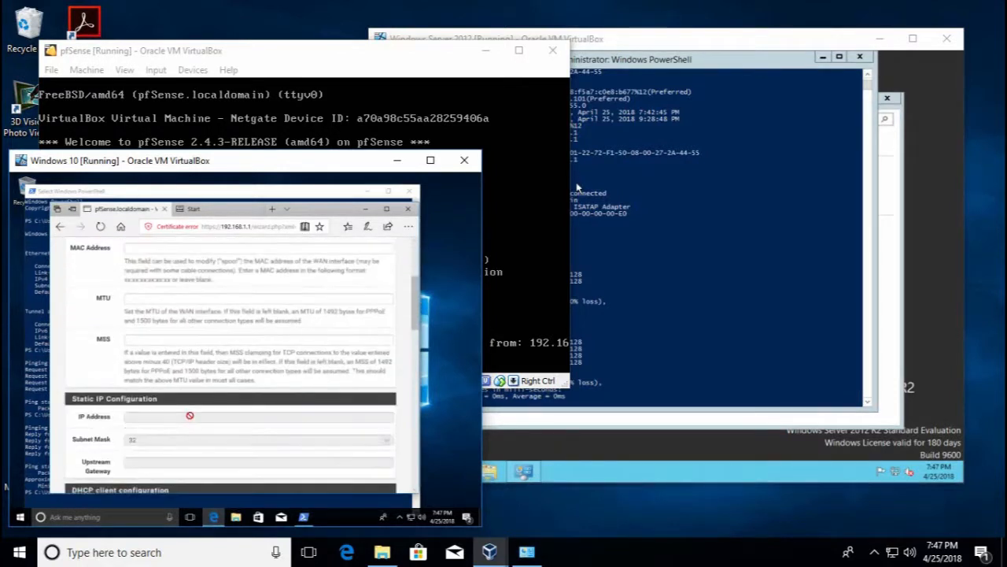
scroll(191, 432, down, 5)
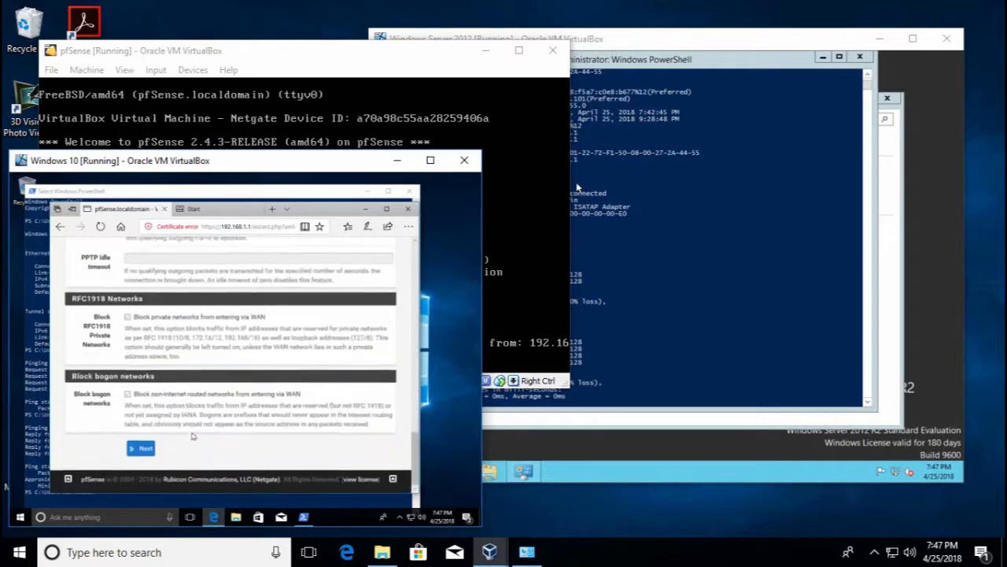
click(142, 444)
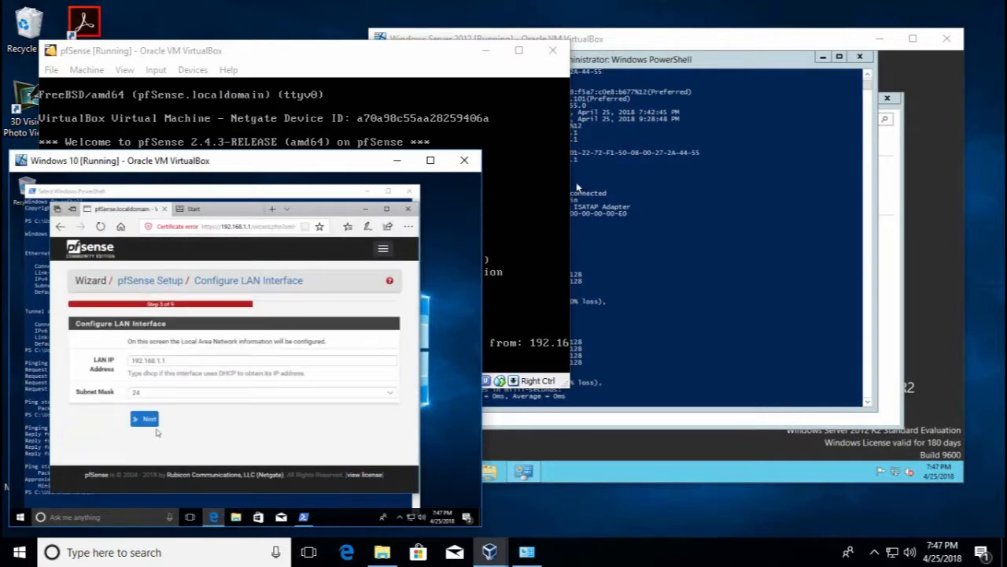
click(146, 420)
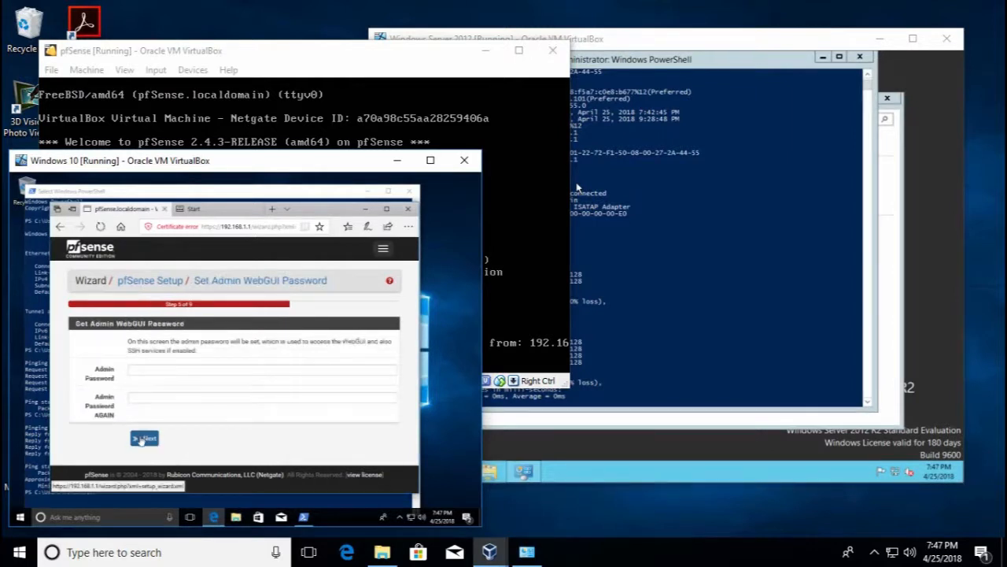
click(141, 442)
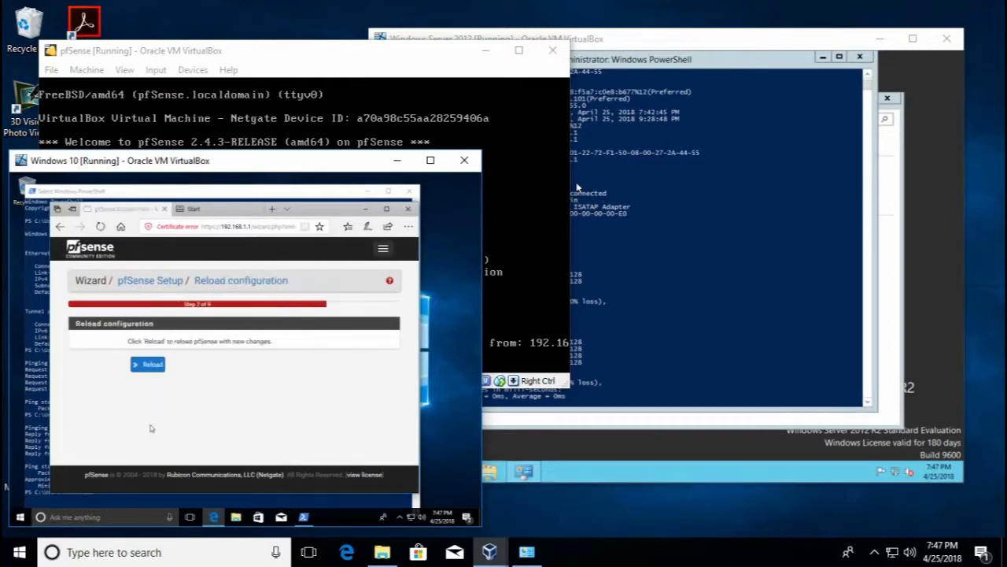
click(156, 366)
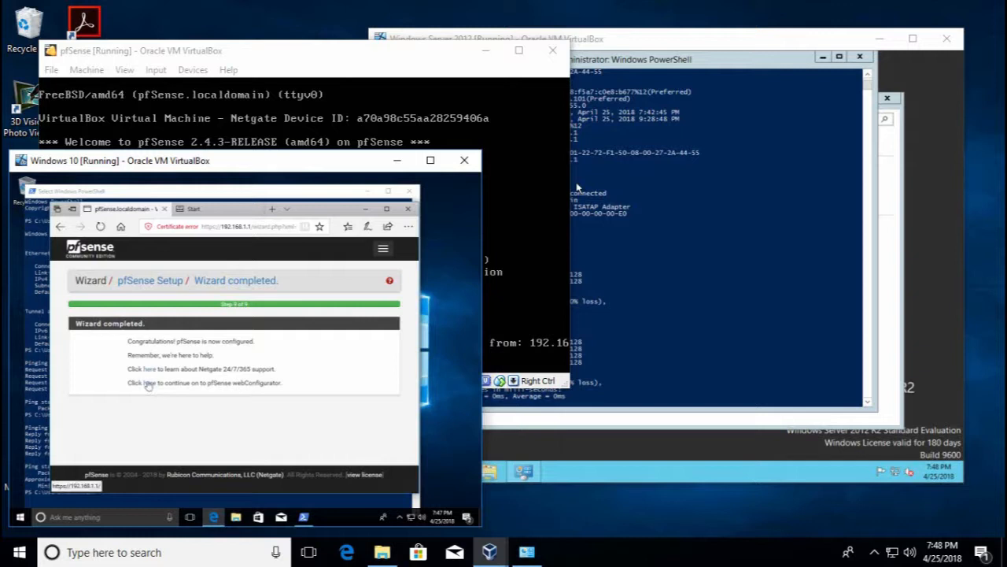
Leave the completed wizard for the webConfigurator and retry loading 192.168.1.1 in Edge
click(147, 385)
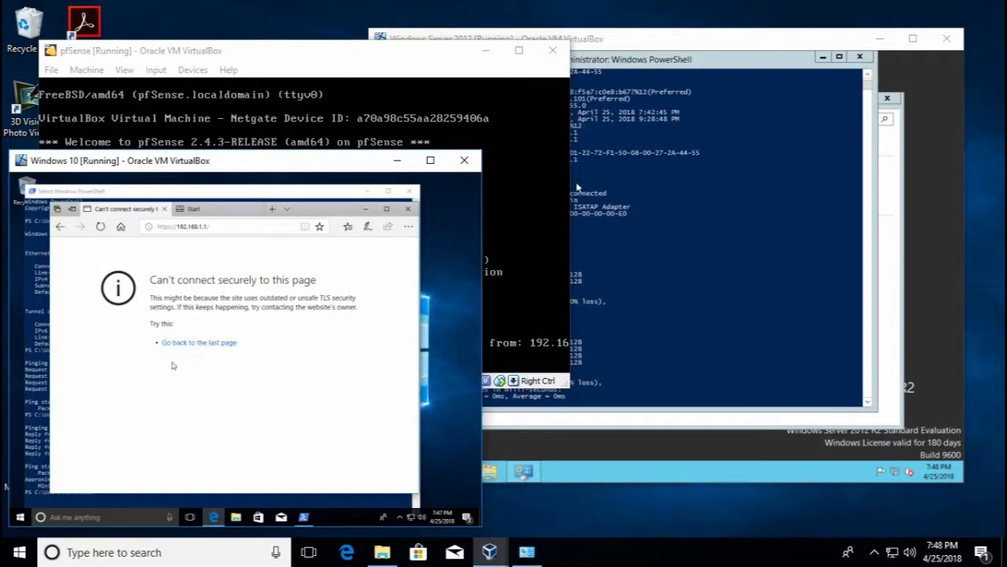
click(167, 226)
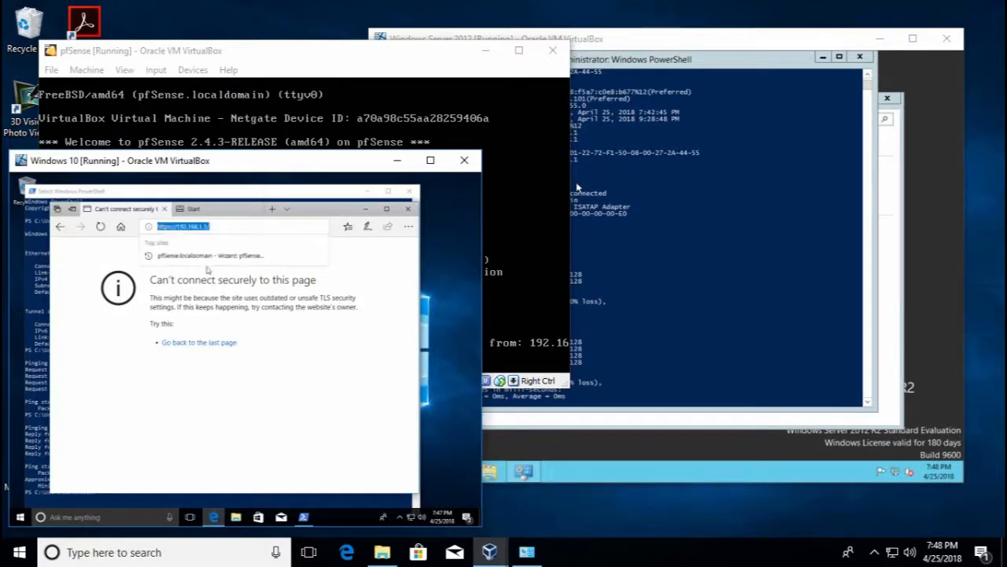
key(Return)
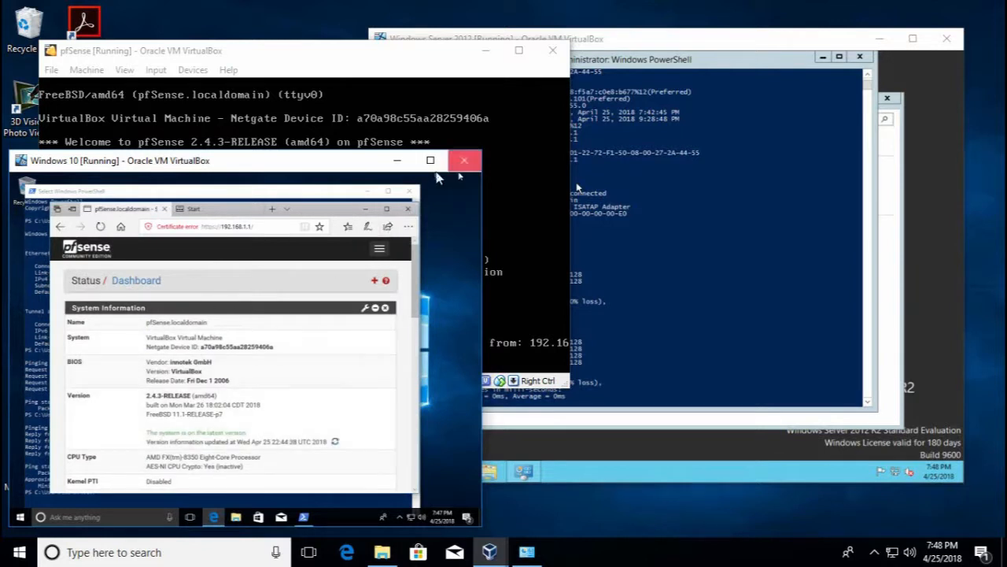
Maximize Edge and look through the pfSense Interfaces, Firewall and Services menus
click(387, 209)
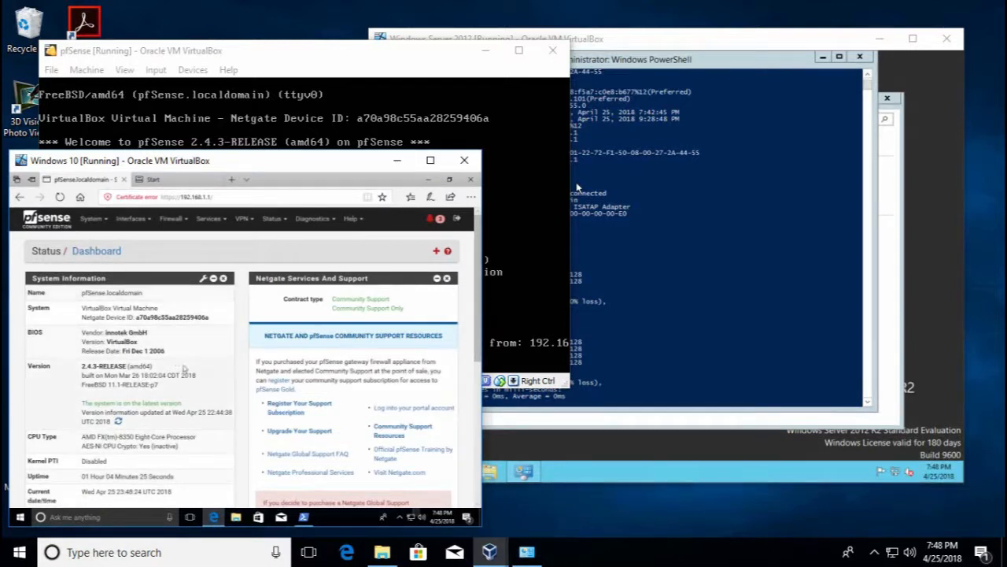
scroll(220, 370, down, 4)
scroll(138, 270, up, 5)
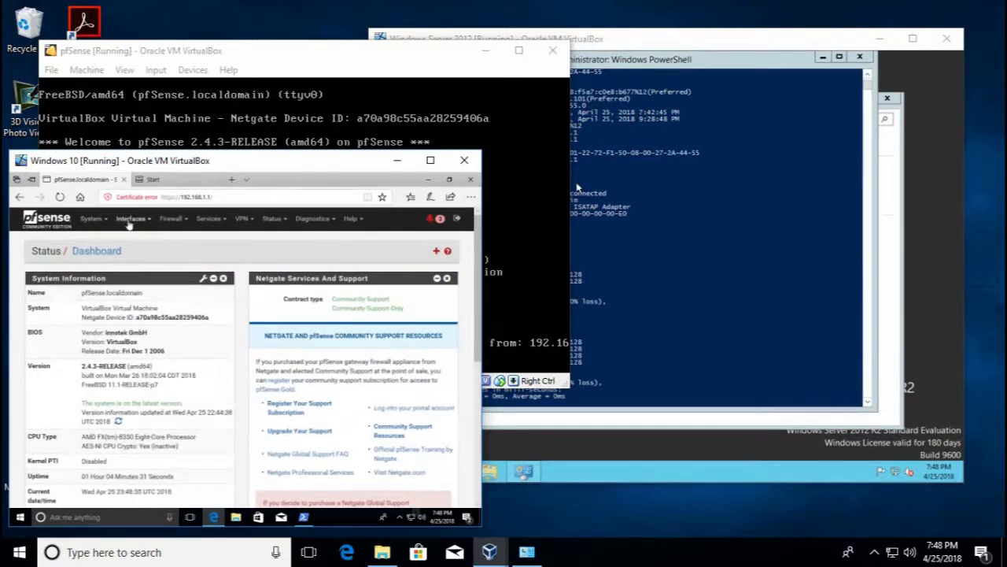
click(129, 220)
click(172, 220)
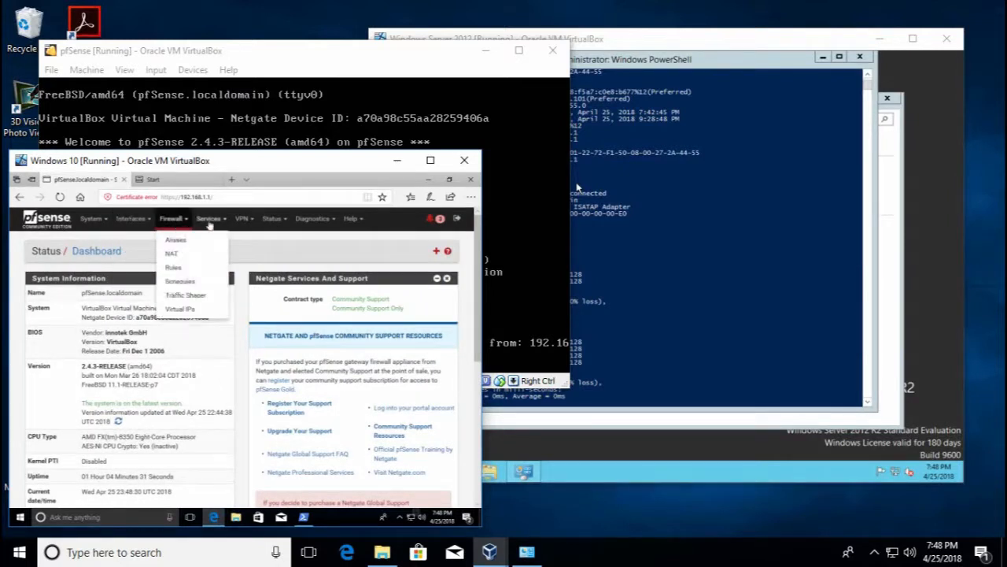
click(210, 221)
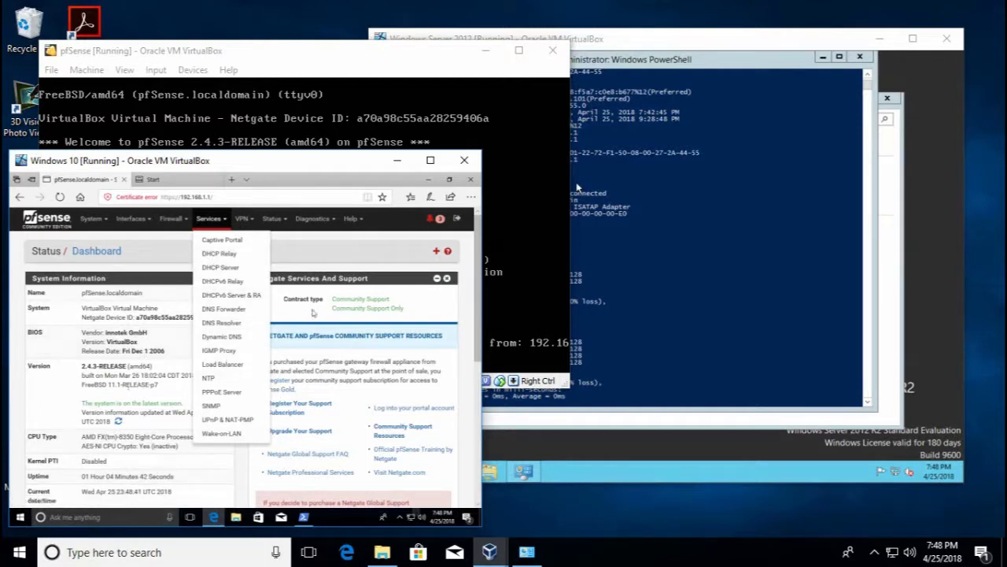
click(305, 268)
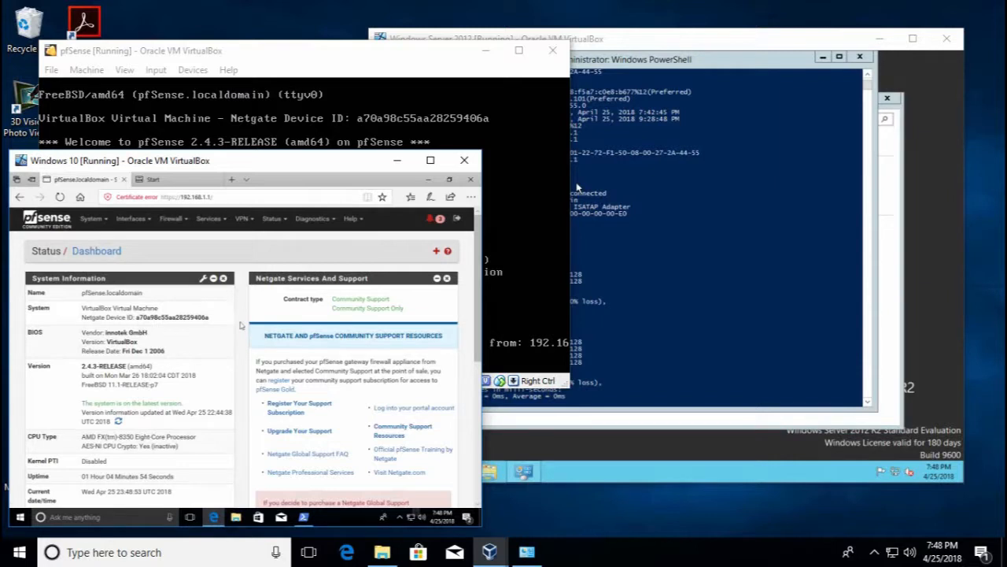
Scroll the dashboard, then minimize Edge to reveal the Windows 10 PowerShell ping results
scroll(252, 330, down, 3)
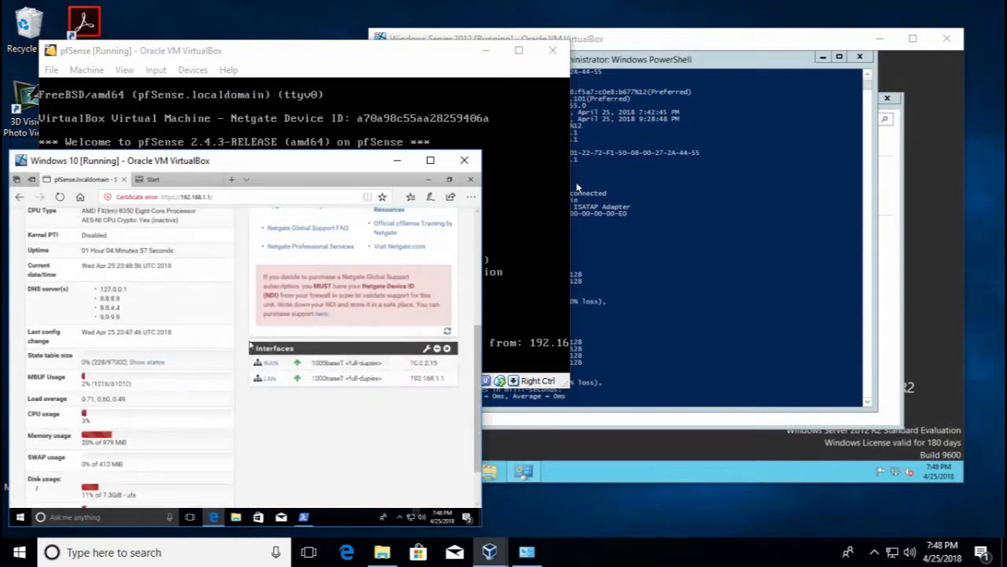
scroll(251, 345, up, 3)
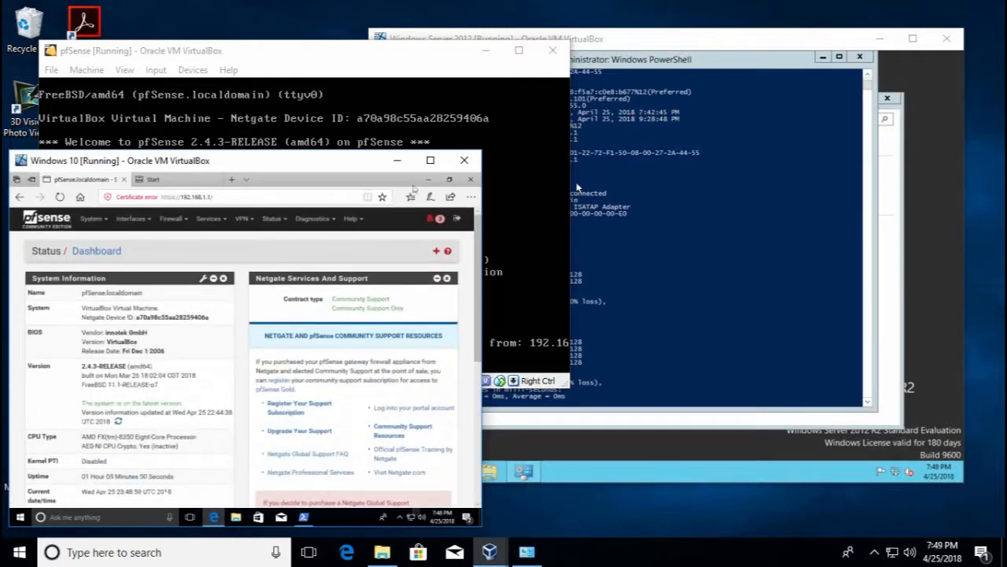
click(428, 180)
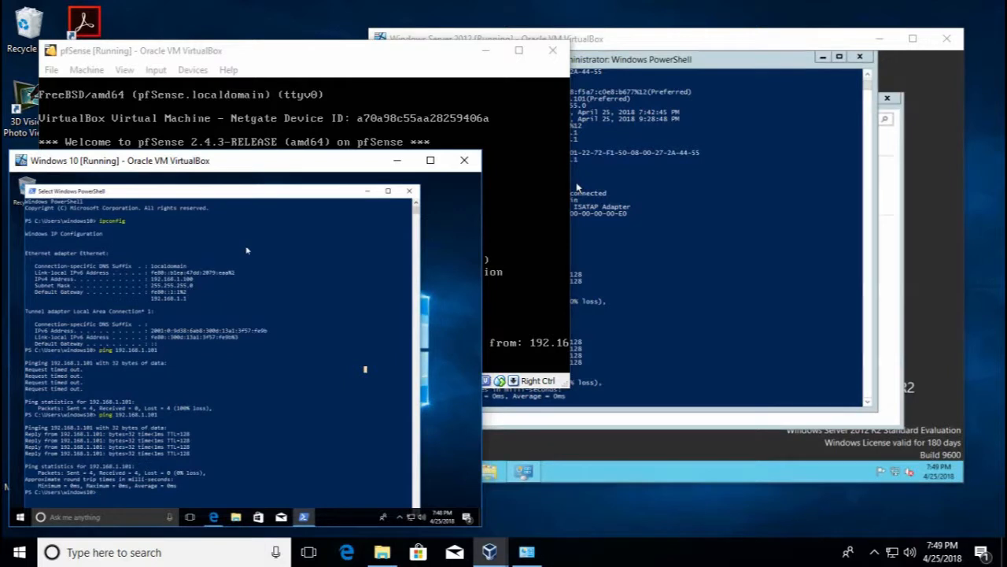
Switch between the Server 2012, pfSense and Windows 10 VM windows, ending on Windows 10's ping results
click(761, 39)
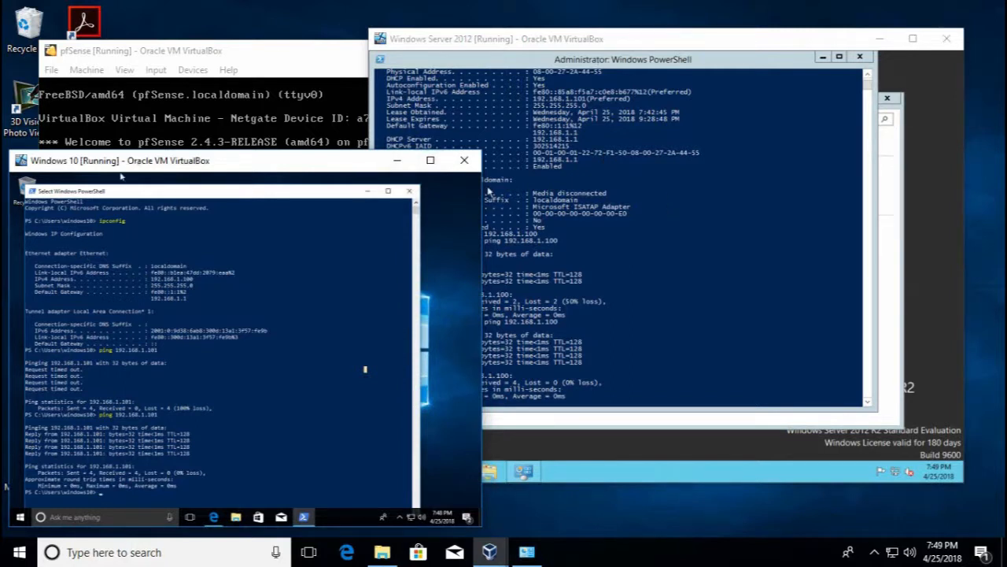
click(250, 60)
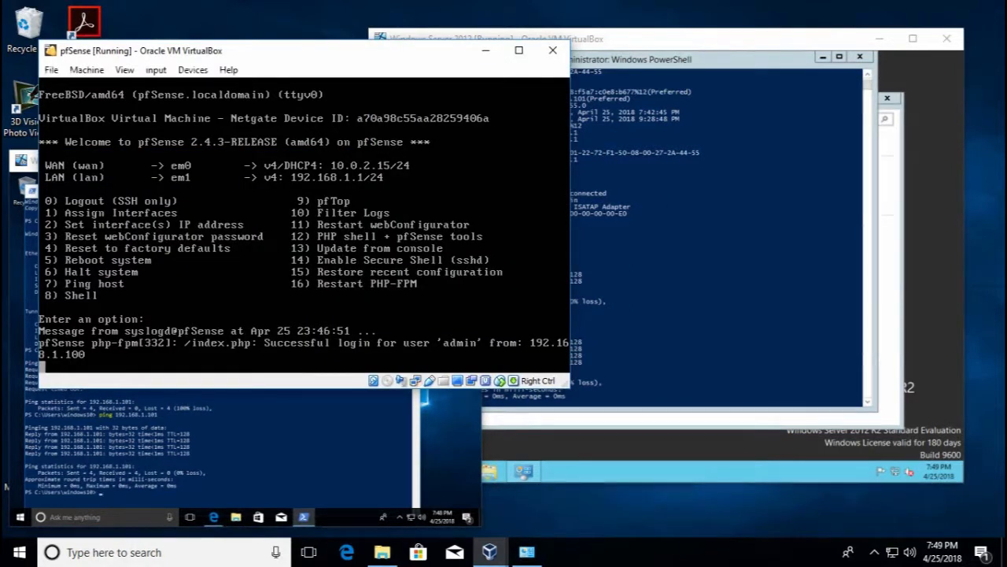
click(395, 398)
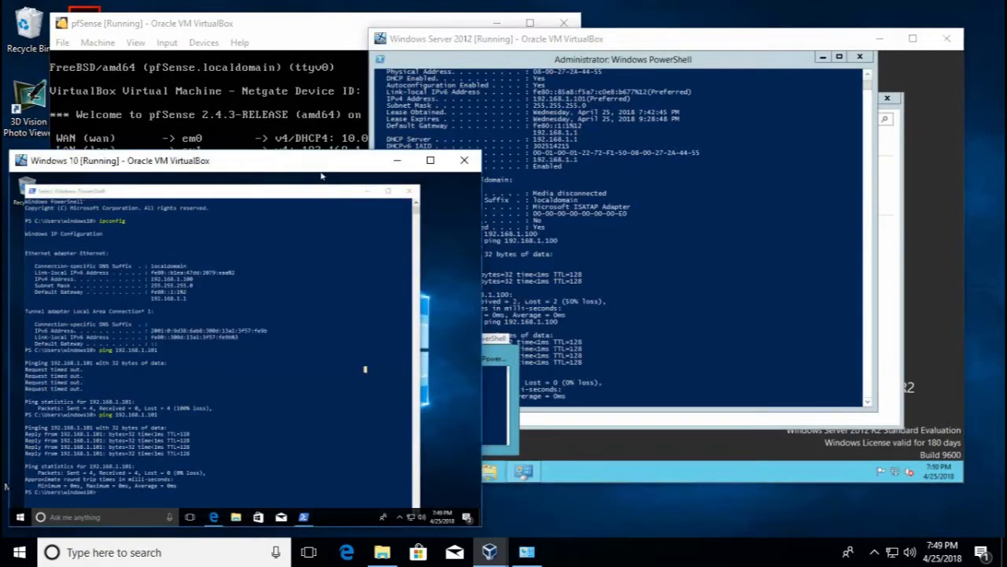
click(302, 112)
click(461, 439)
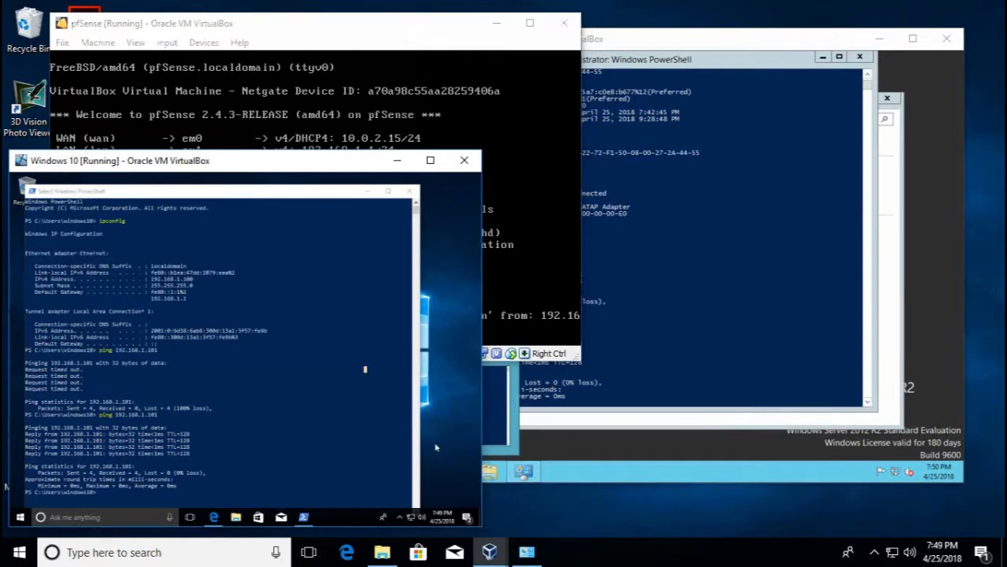